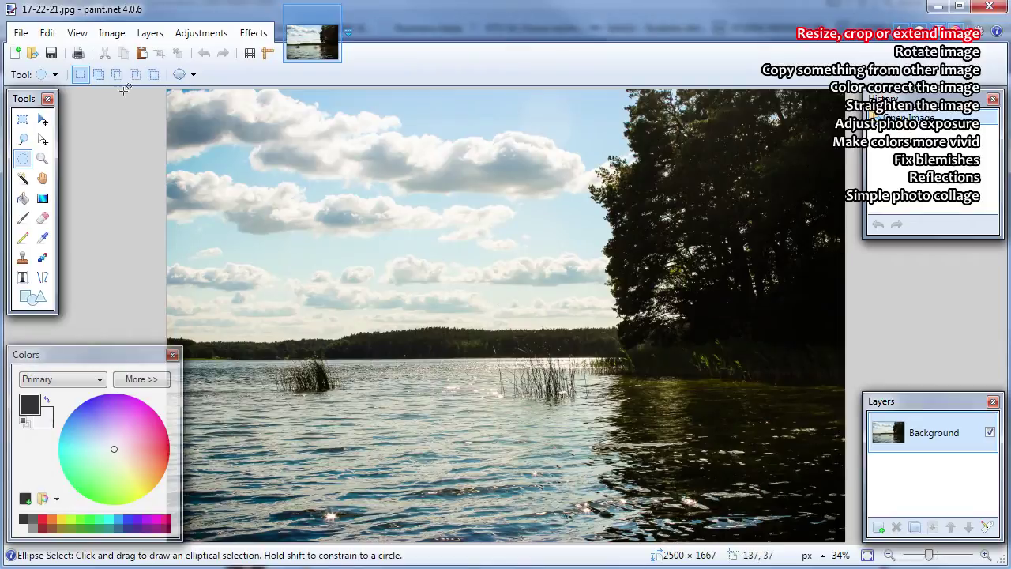
Step: Start resizing the lake photo with Best Quality resampling, by percentage, and set it to 50%
left_click(112, 33)
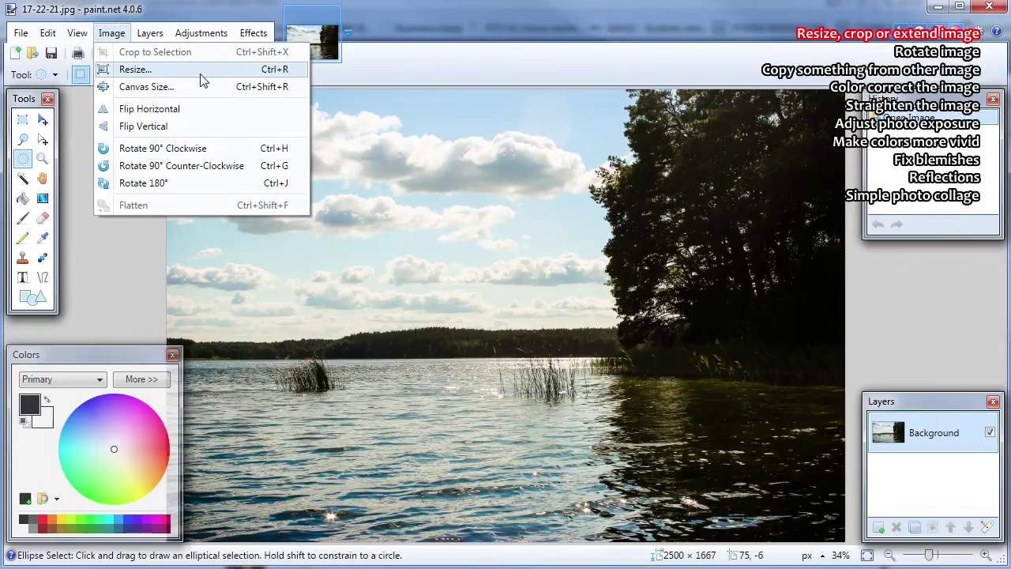
left_click(135, 70)
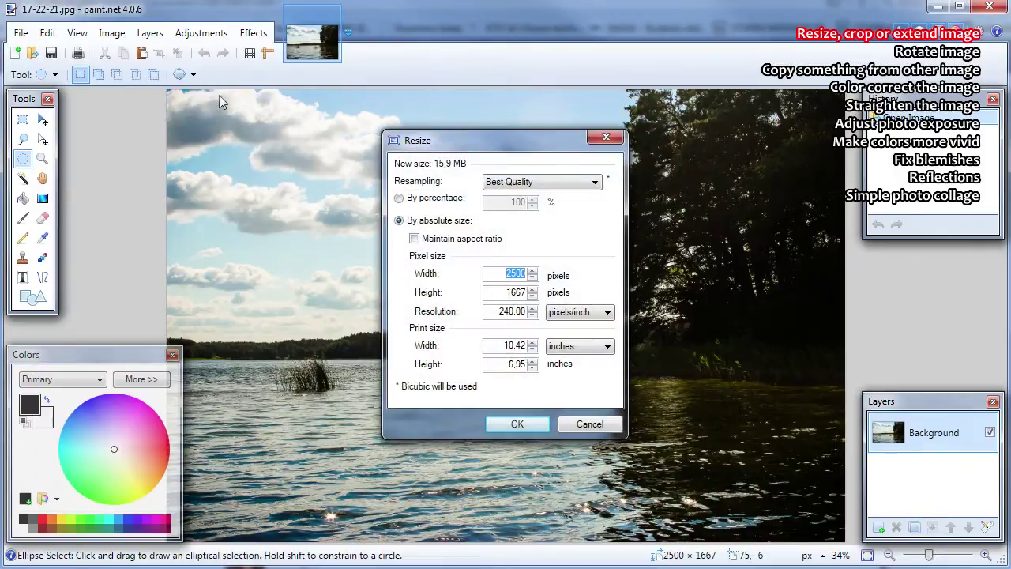
left_click(528, 182)
left_click(531, 182)
left_click(448, 199)
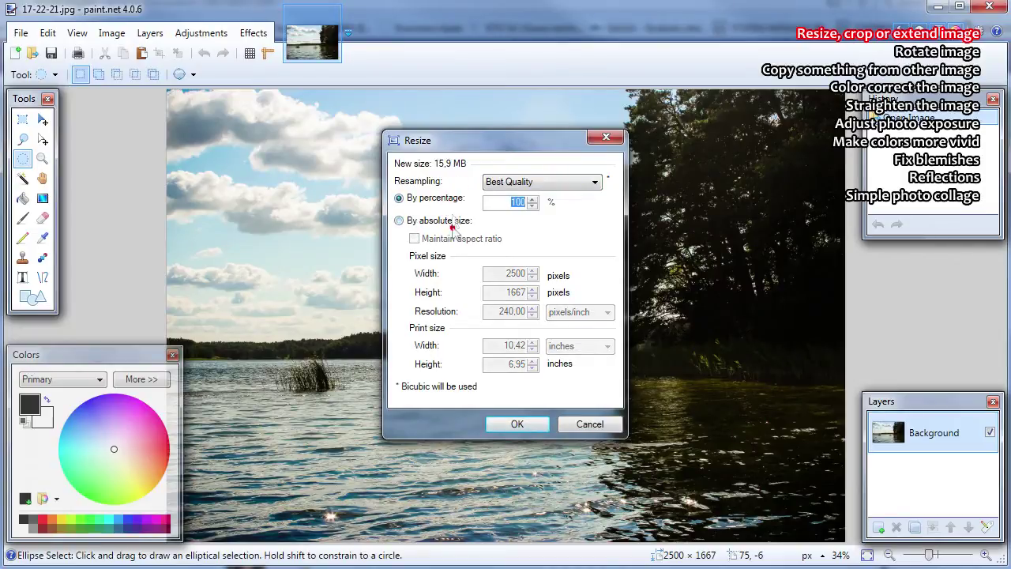
left_click(454, 221)
left_click(446, 198)
left_click(452, 220)
left_click(448, 199)
left_click(453, 221)
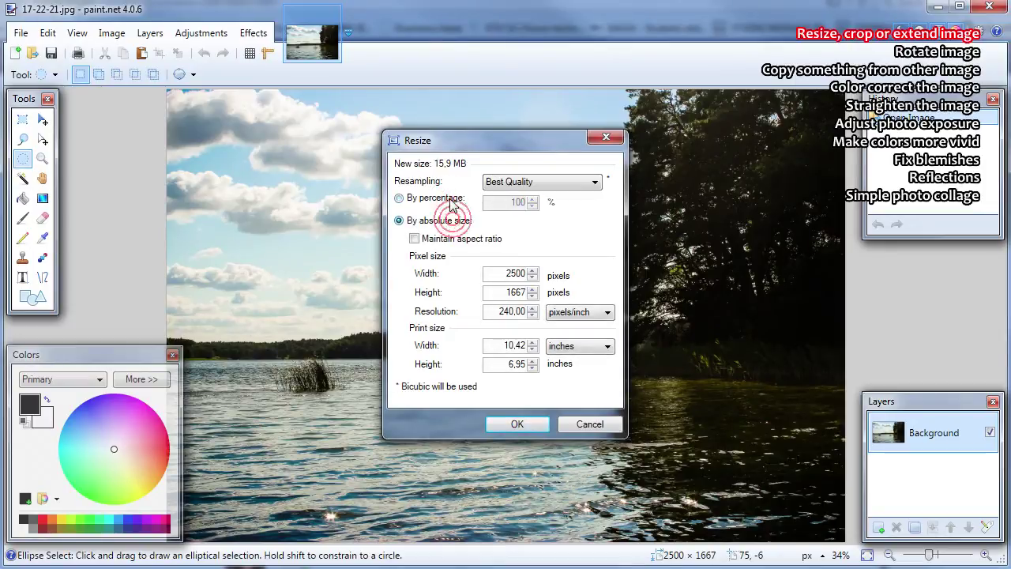
left_click(450, 201)
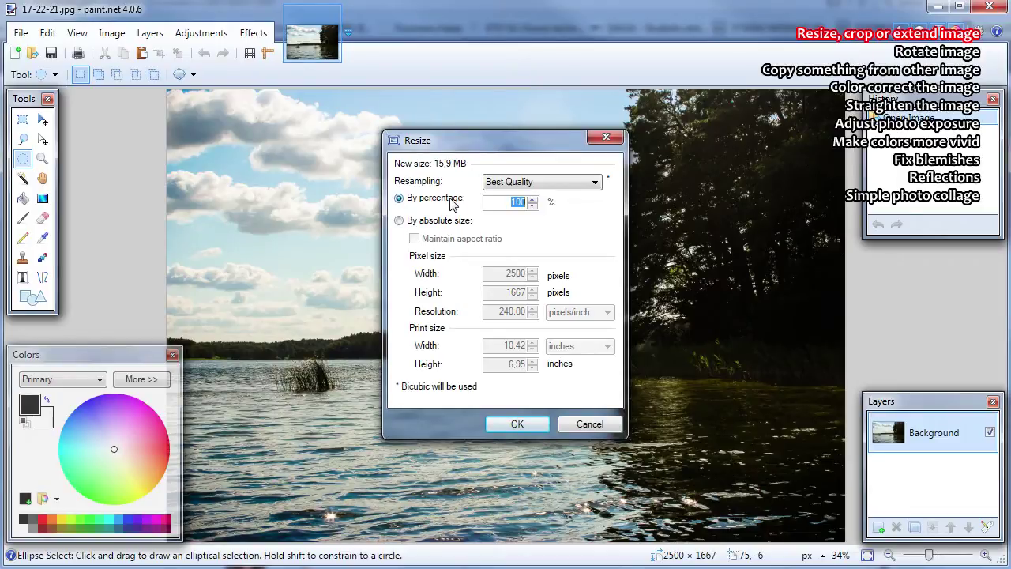
type("50")
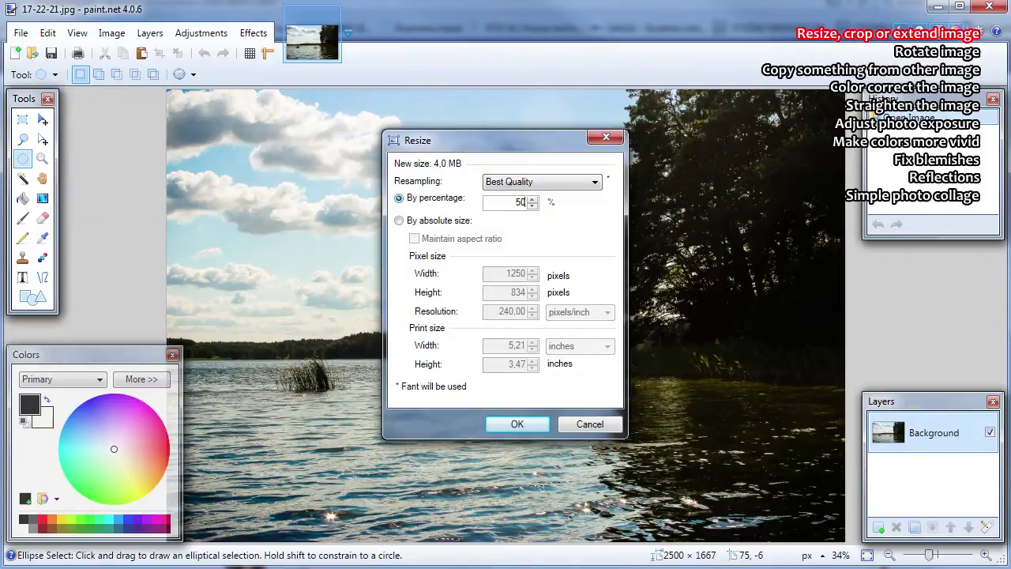
Step: Switch the resize to absolute size without maintaining the aspect ratio, set the width to 2050 pixels and apply it
left_click(464, 223)
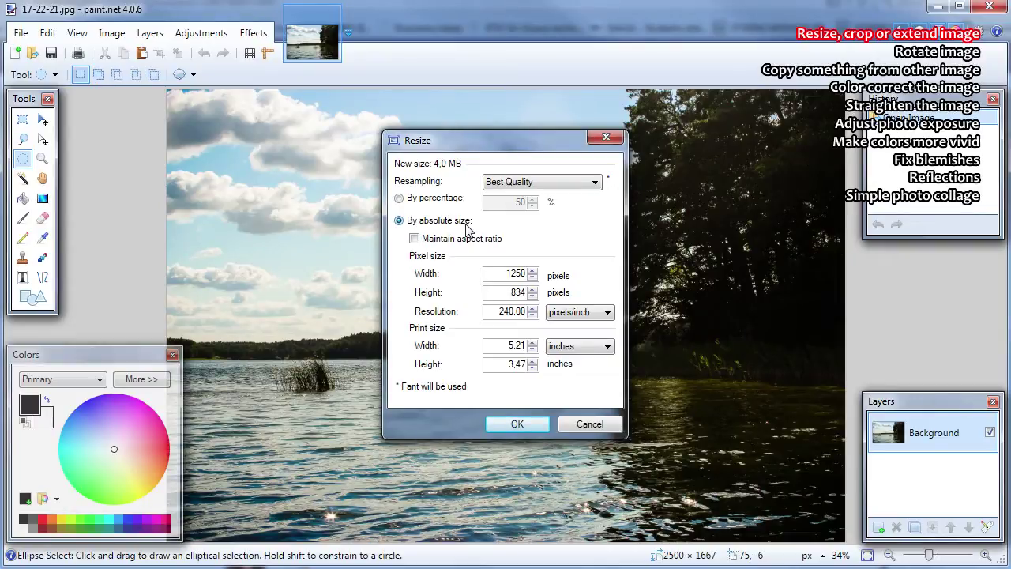
left_click(438, 239)
left_click(465, 241)
left_click(464, 241)
left_click(465, 244)
left_click_drag(517, 274, 502, 275)
type("205")
key("BackSpace")
left_click(499, 293)
left_click(531, 422)
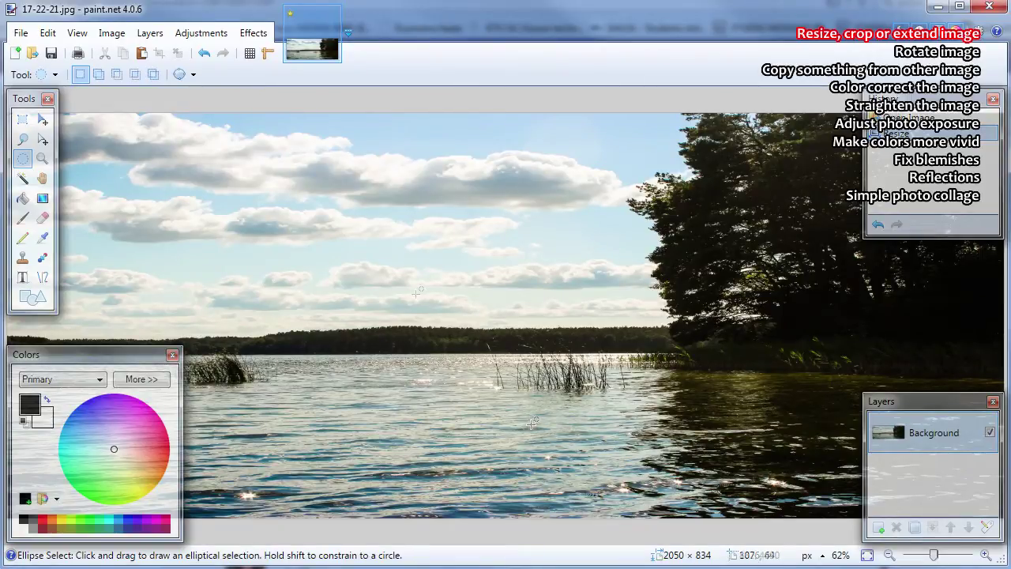
Step: Undo the image resize and redo it
left_click(205, 53)
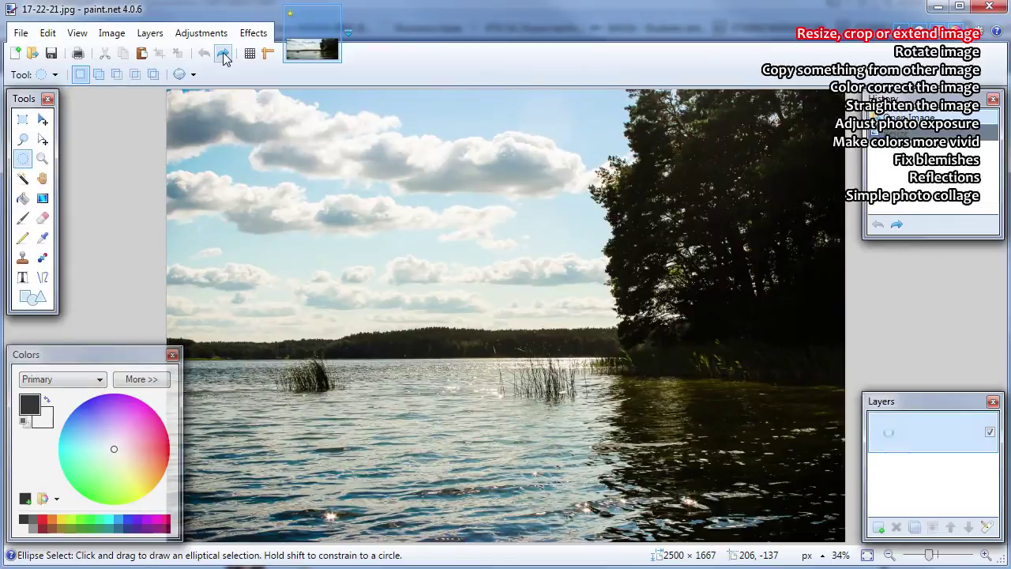
left_click(223, 53)
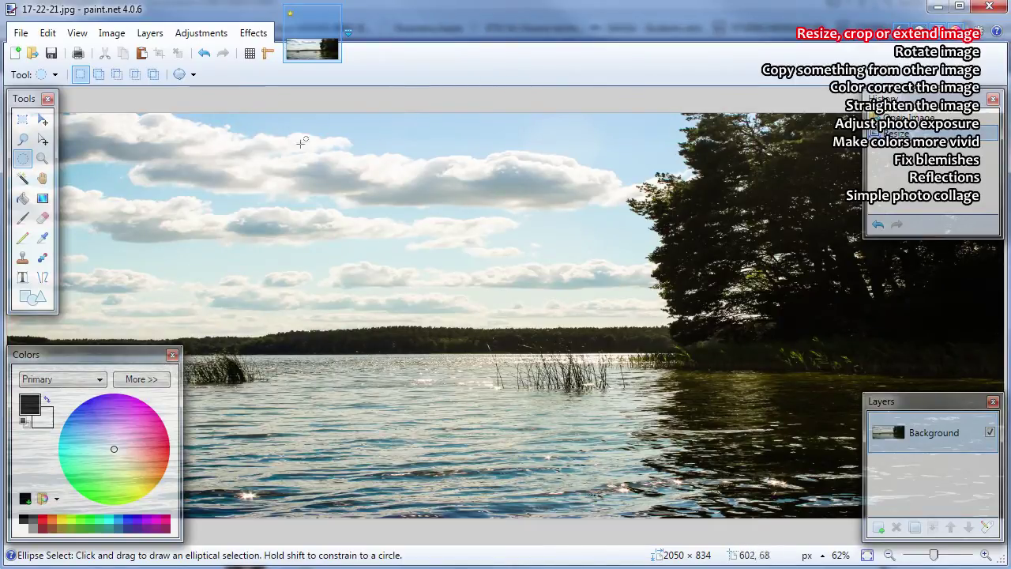
left_click(115, 34)
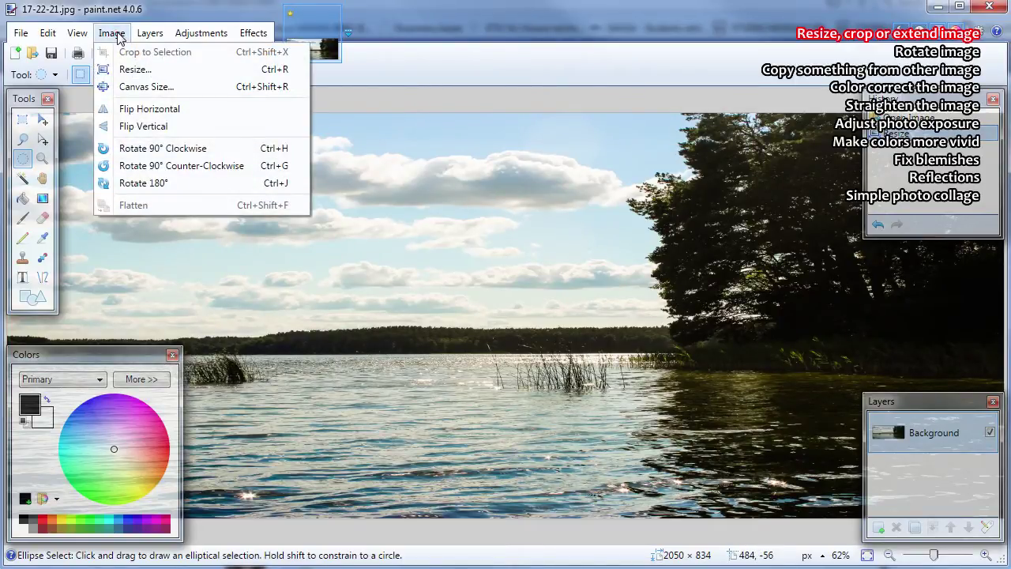
left_click(118, 35)
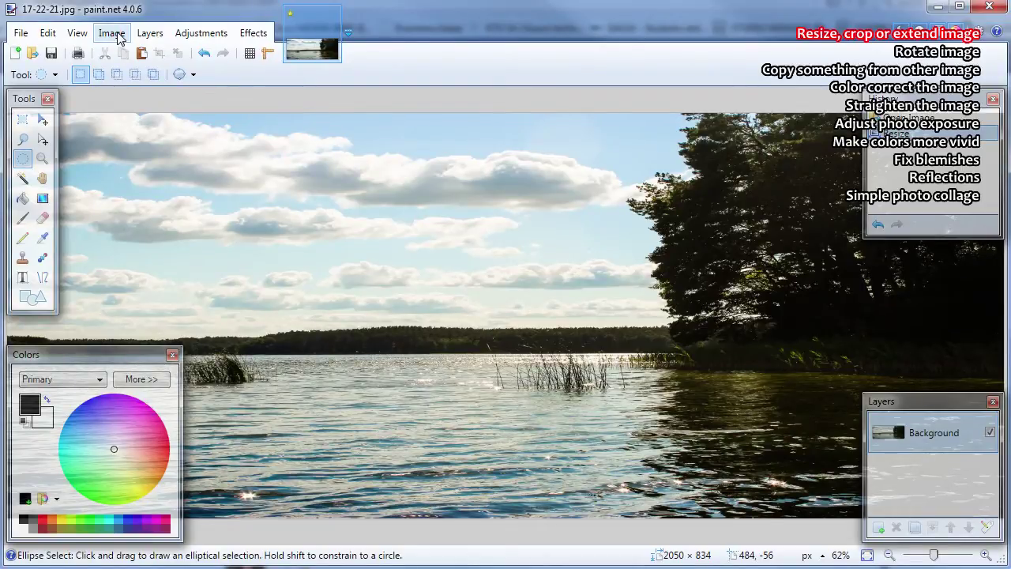
Step: Reduce the canvas size to 30% by percentage, anchored at the middle
left_click(117, 35)
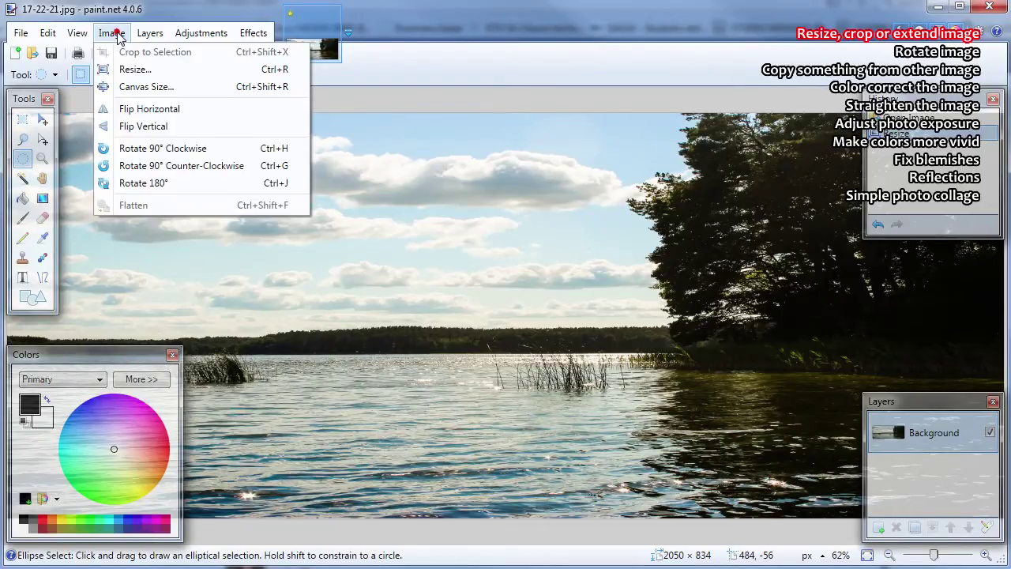
left_click(192, 88)
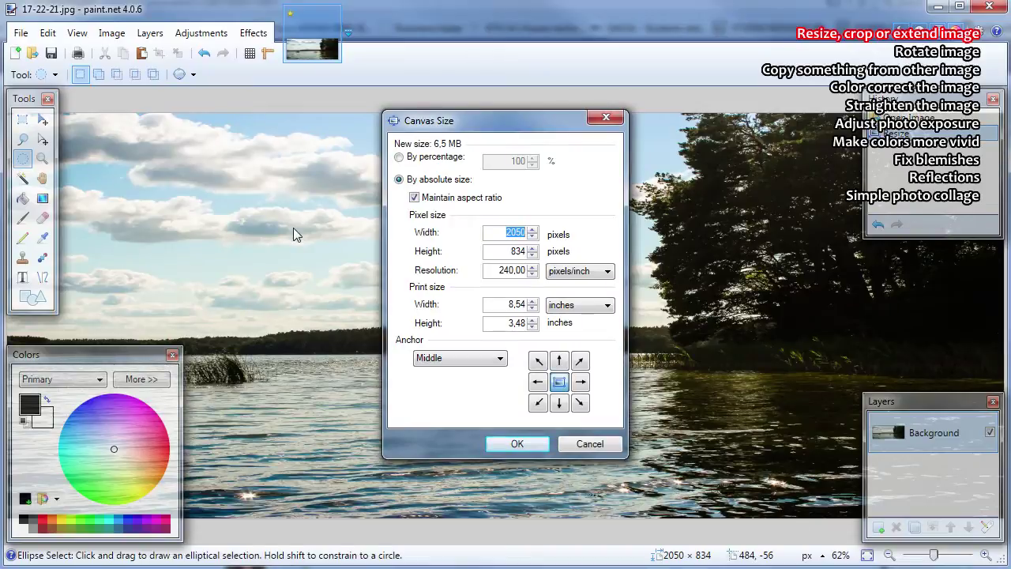
left_click(445, 154)
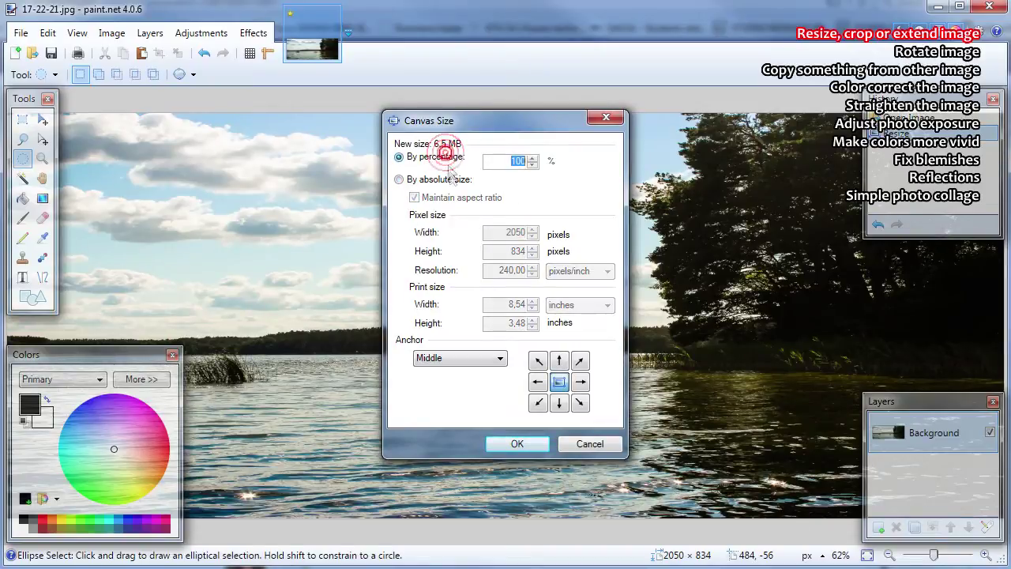
left_click(454, 179)
left_click(441, 157)
left_click(448, 180)
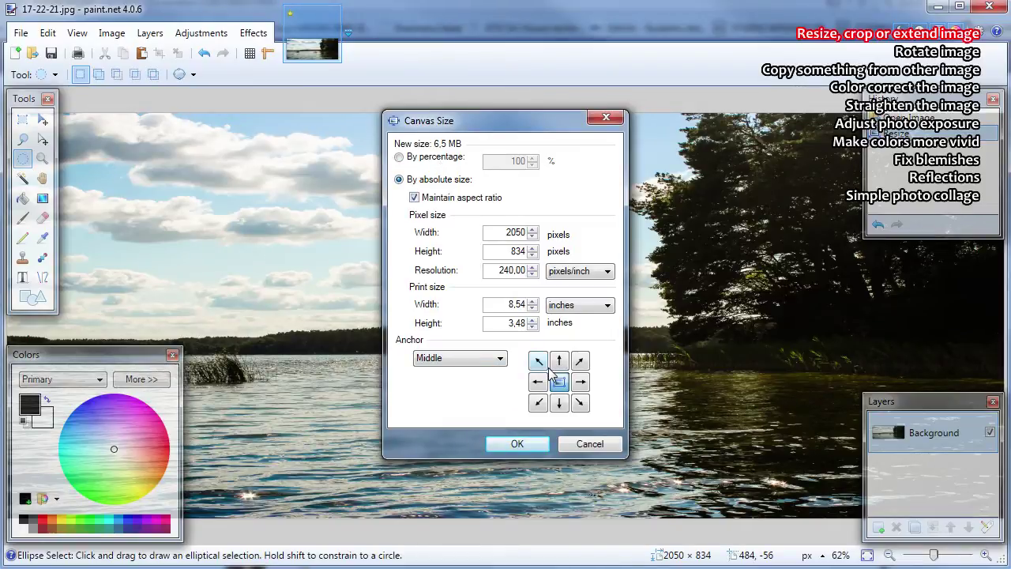
left_click(454, 162)
type("35")
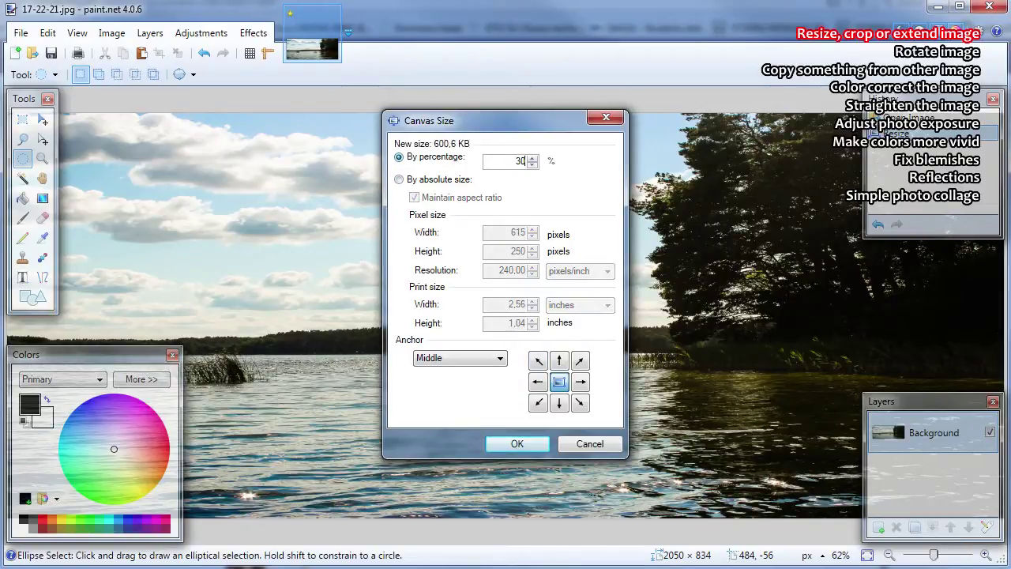
key("Return")
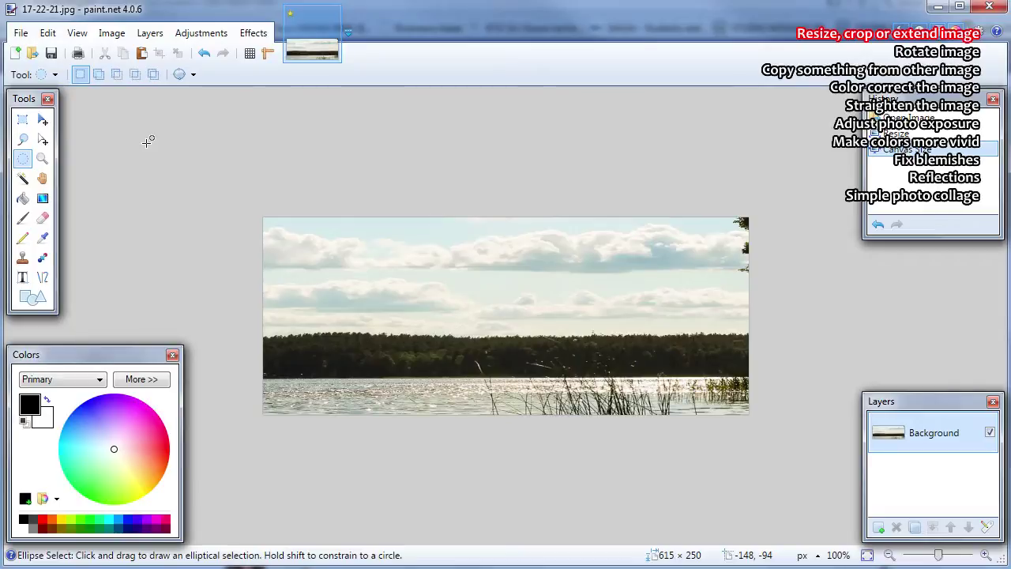
left_click(23, 119)
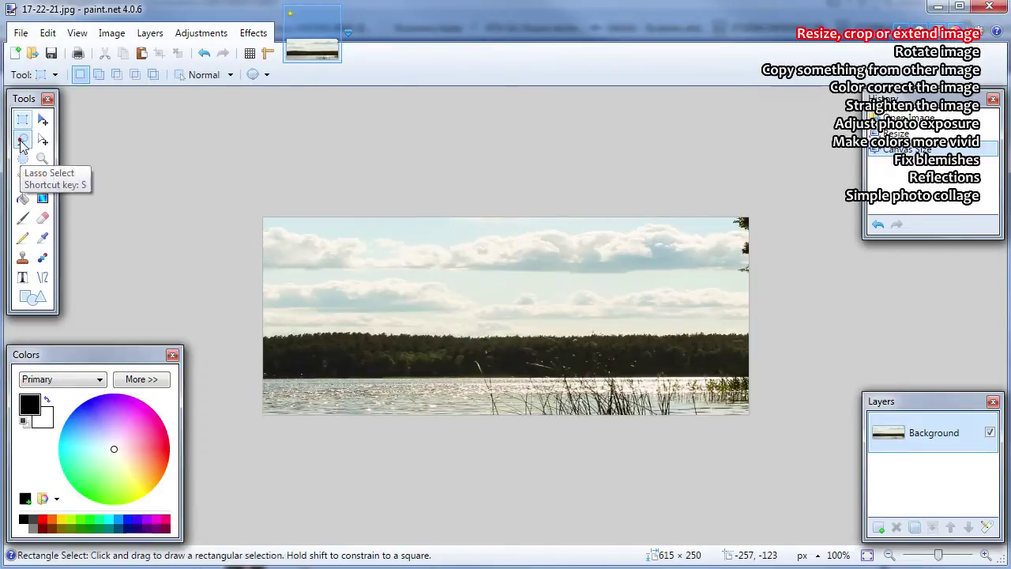
left_click(22, 139)
left_click(22, 158)
left_click(22, 139)
left_click(22, 118)
left_click(22, 158)
left_click(22, 178)
Step: Crop the image to a rectangular selection of about 422 × 189 pixels around the clouds and tree line
left_click(22, 118)
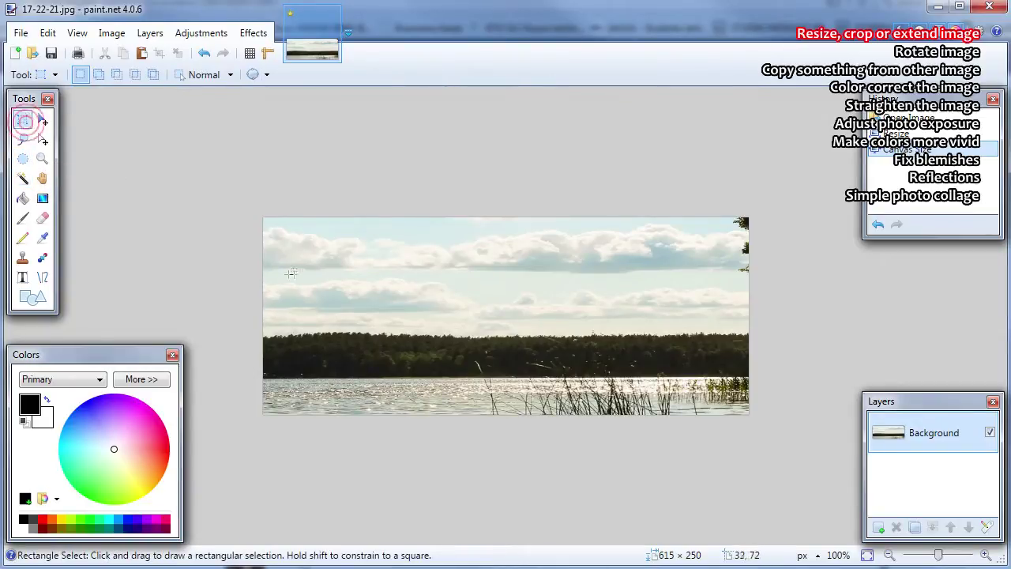
left_click_drag(313, 247, 647, 395)
left_click(111, 33)
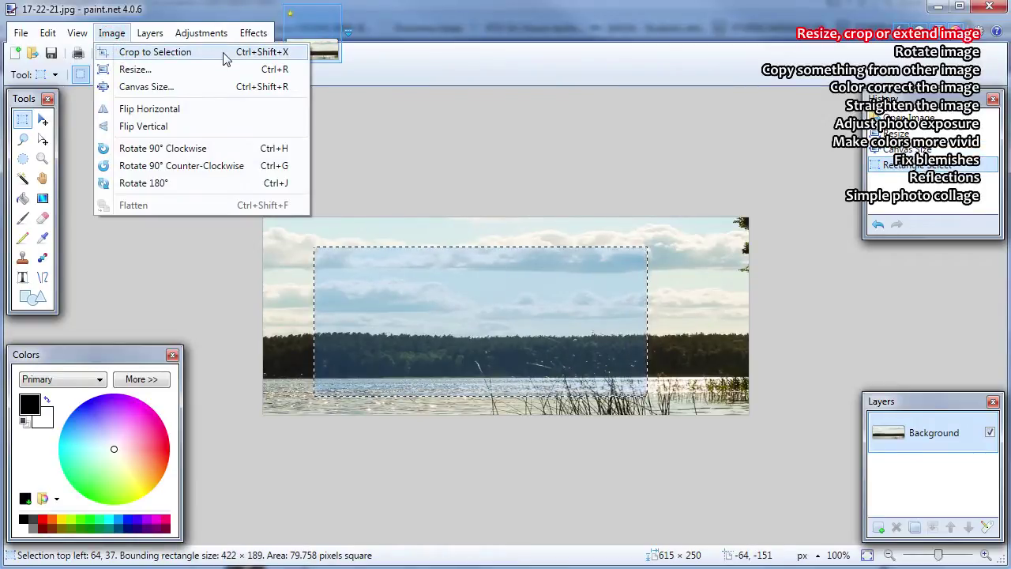
left_click(201, 33)
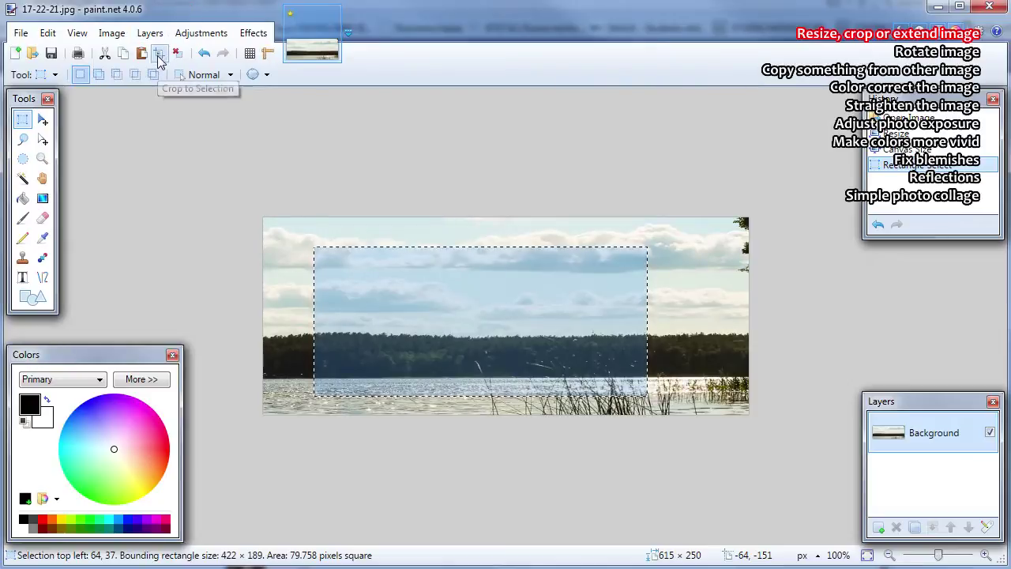
left_click(158, 55)
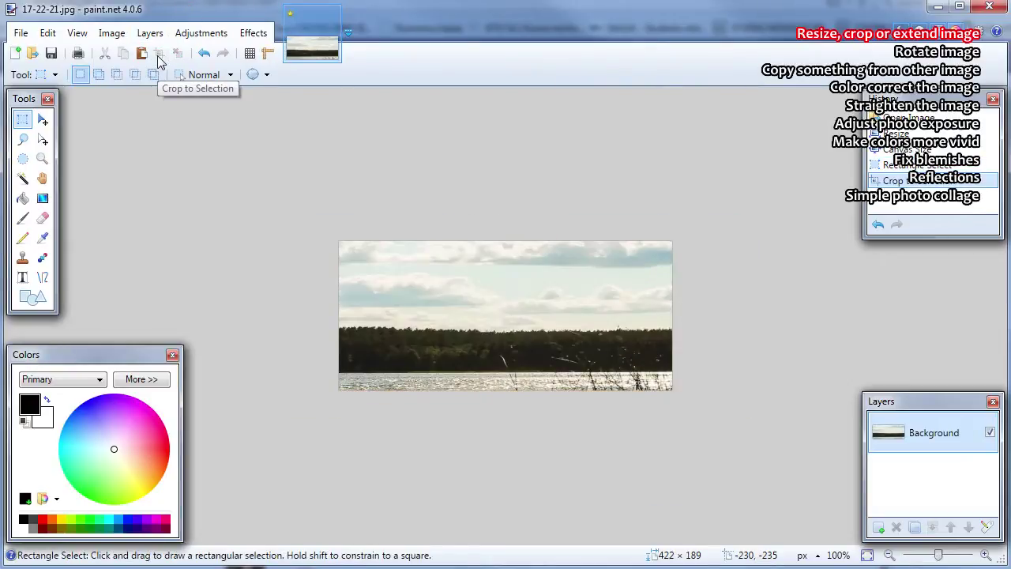
Step: Crop the image to an elliptical selection of about 369 × 171 pixels
left_click(22, 158)
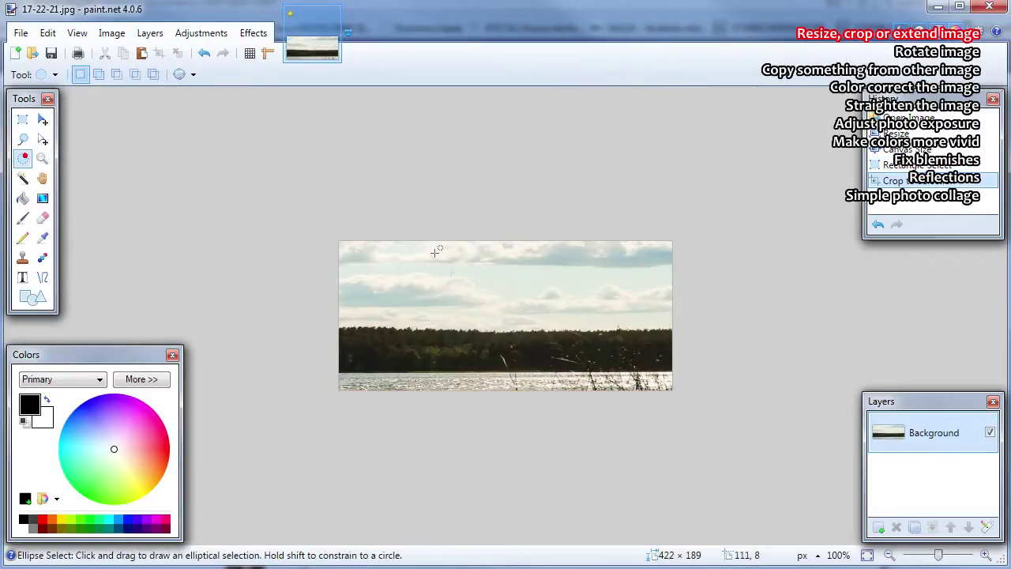
left_click_drag(358, 248, 649, 382)
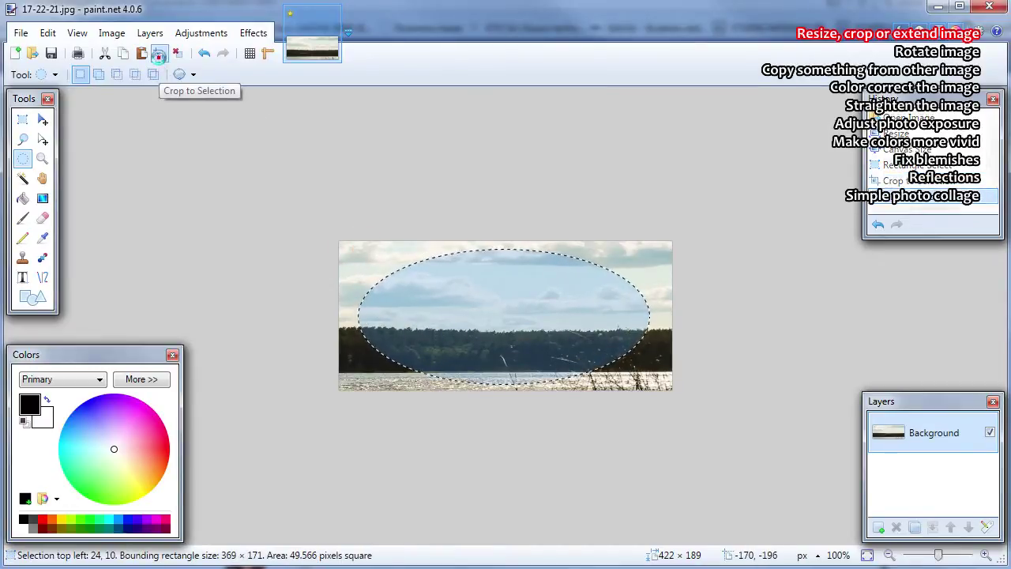
left_click(158, 53)
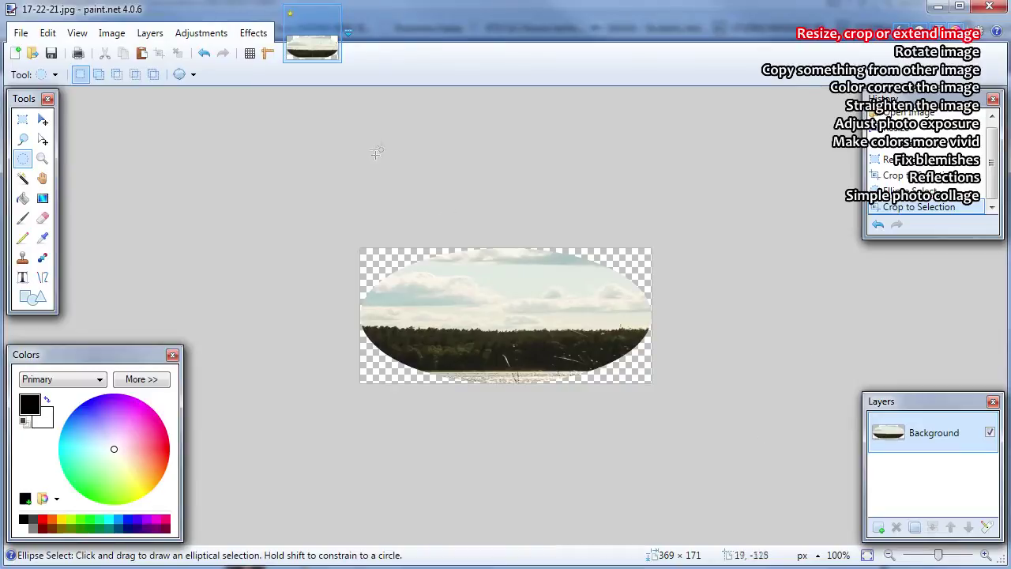
left_click(113, 33)
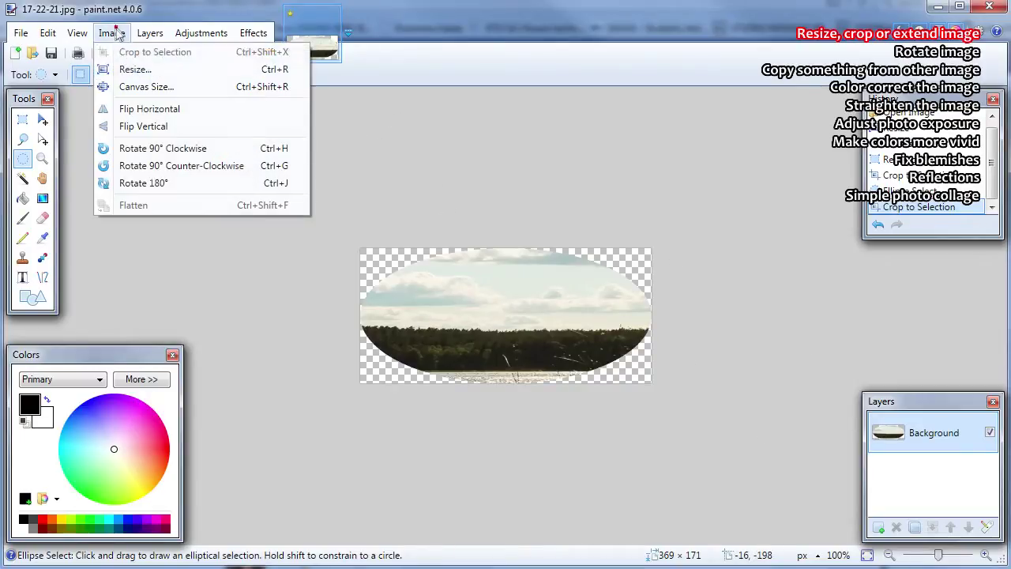
left_click(135, 70)
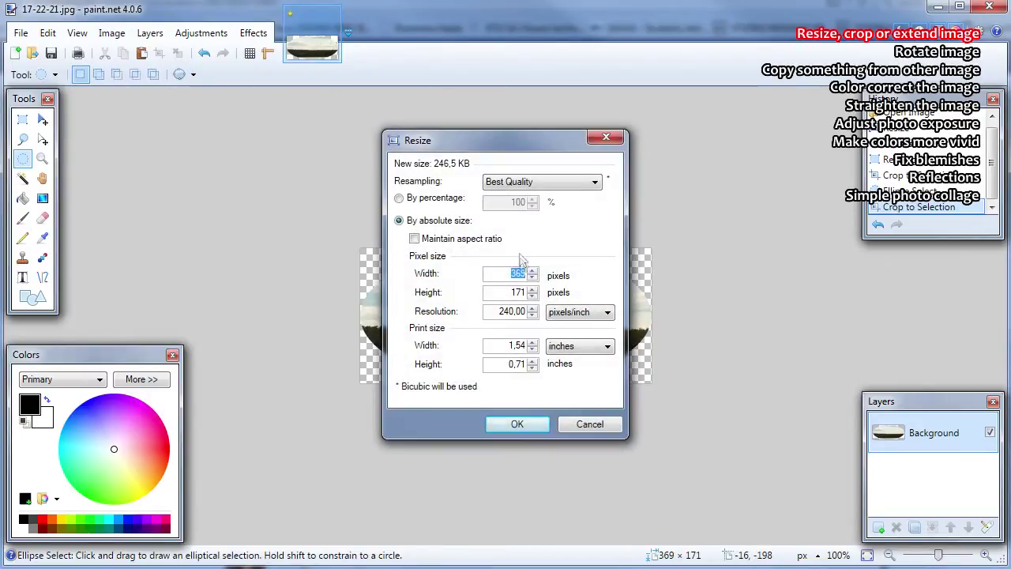
left_click(434, 198)
type("150")
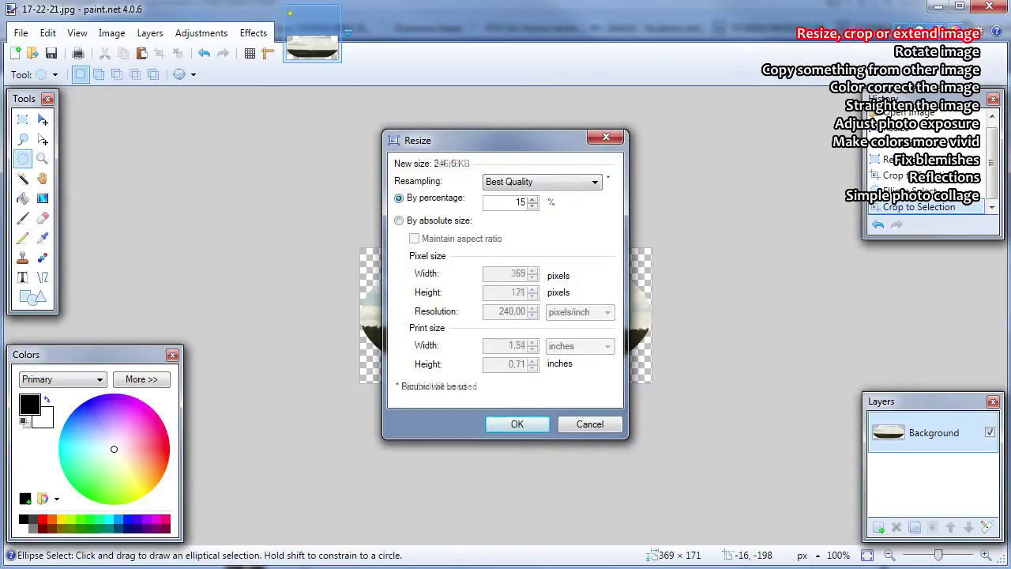
left_click(448, 221)
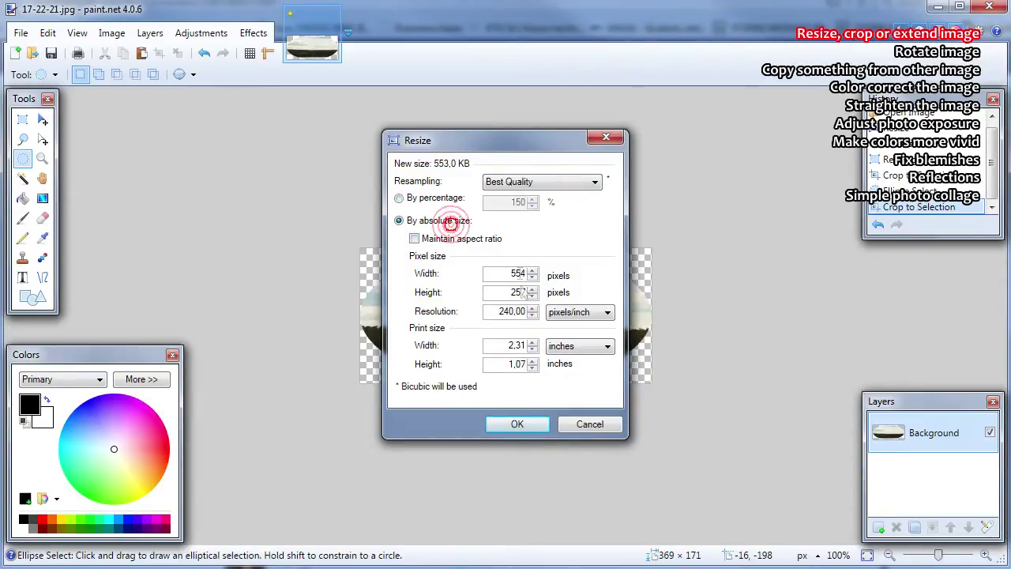
left_click(606, 138)
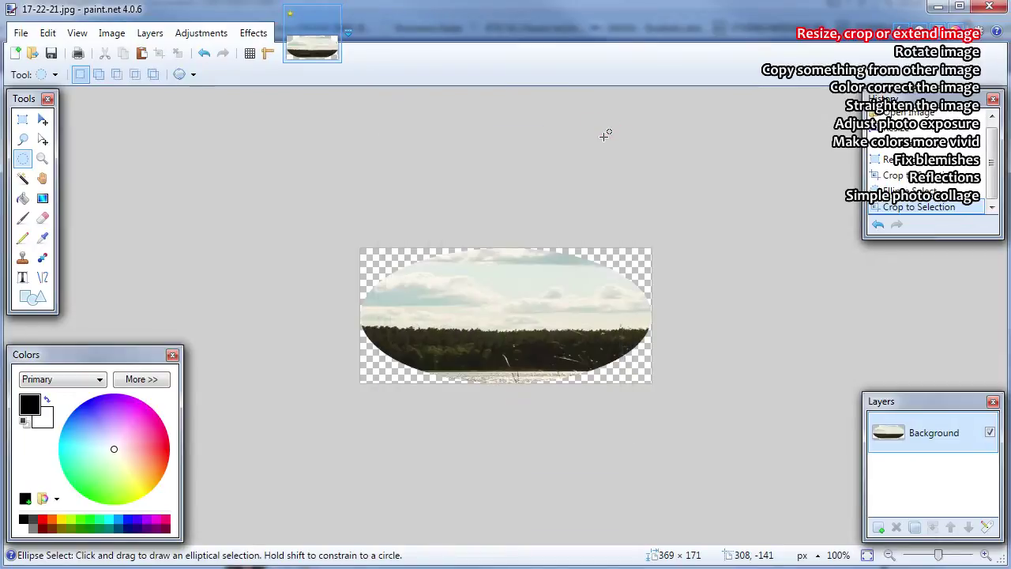
Step: Extend the canvas around the elliptical picture to 150% by percentage, anchored at the middle
left_click(111, 33)
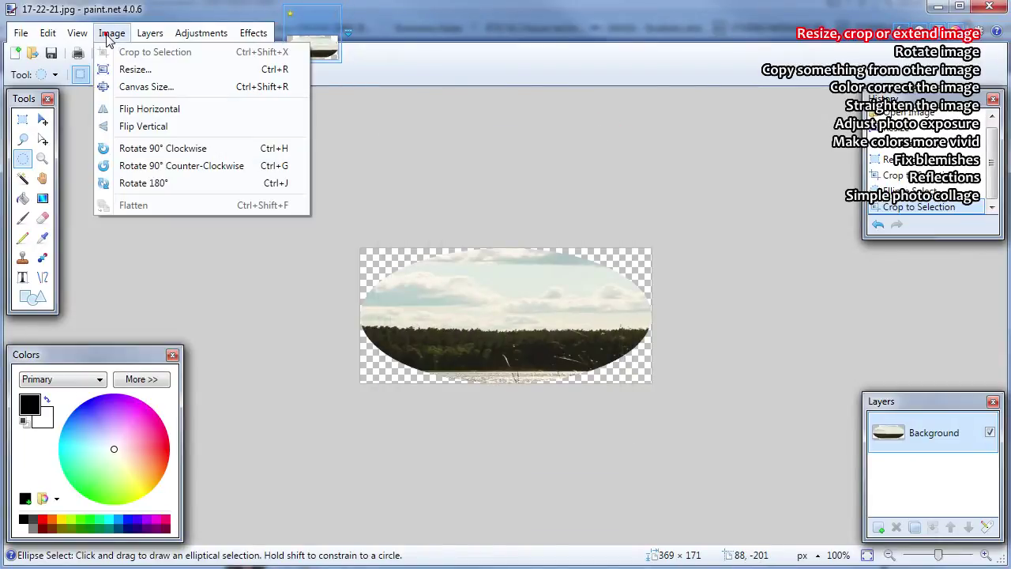
left_click(194, 89)
left_click(446, 159)
type("150")
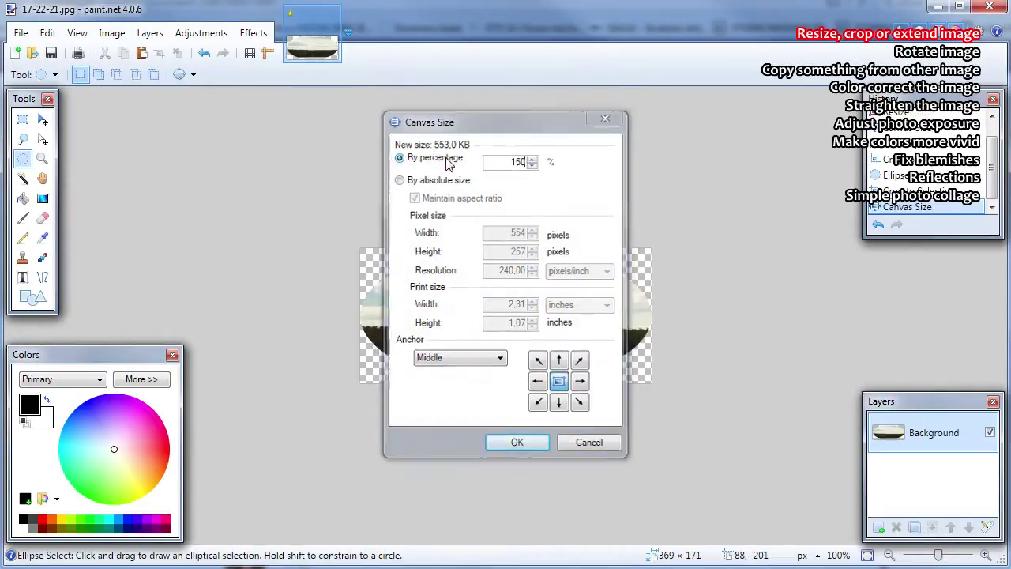
key("Return")
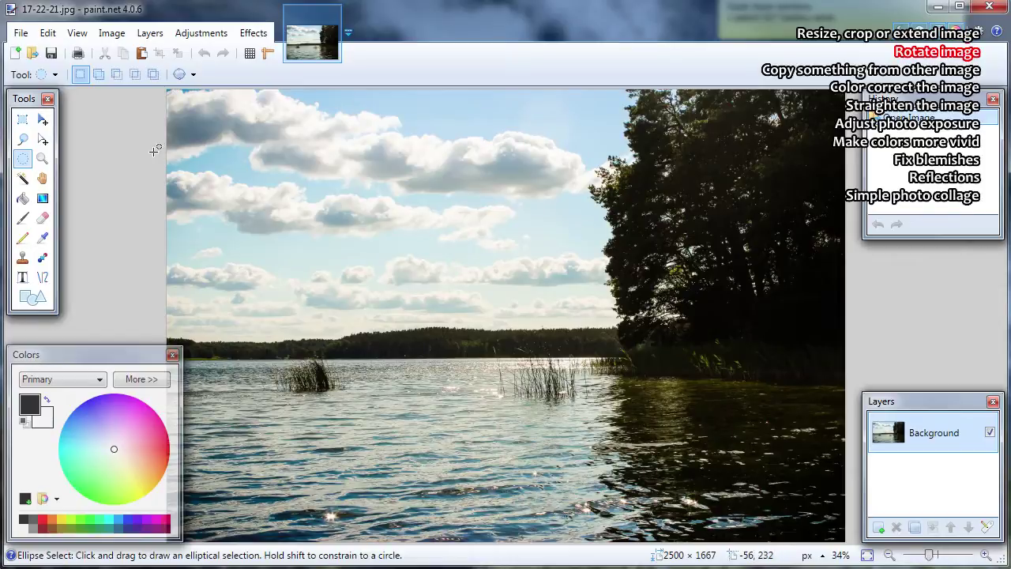
Step: Rotate the whole lake photo by 180°
left_click(111, 32)
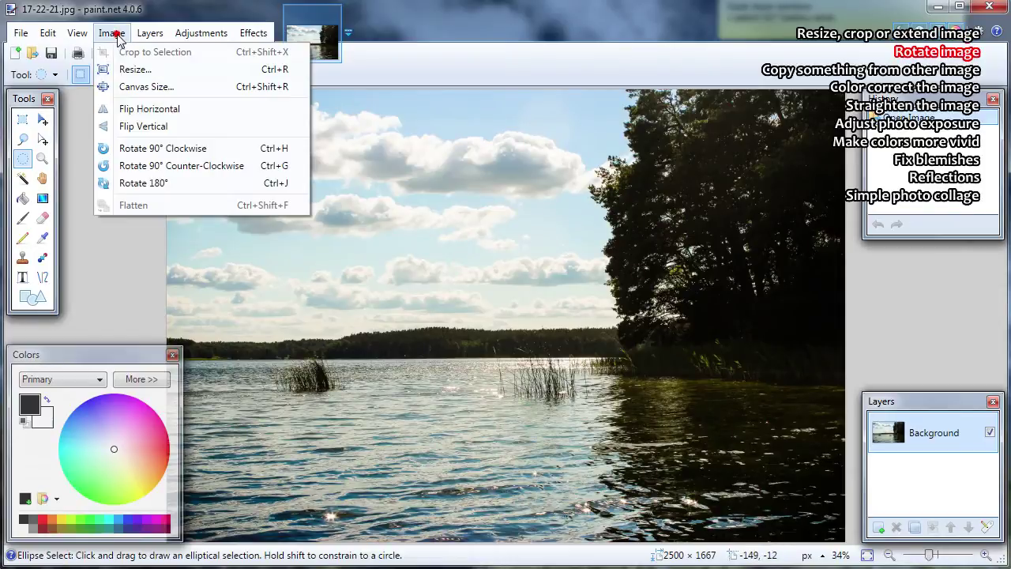
left_click(138, 184)
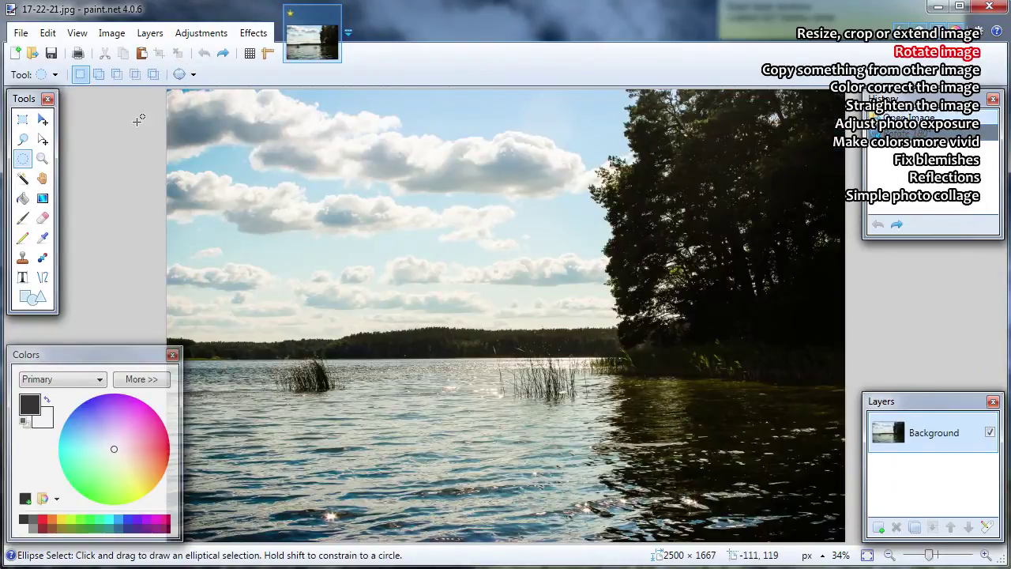
Step: Tilt the lake photo's layer in perspective and roll it counter-clockwise using Rotate / Zoom
left_click(150, 33)
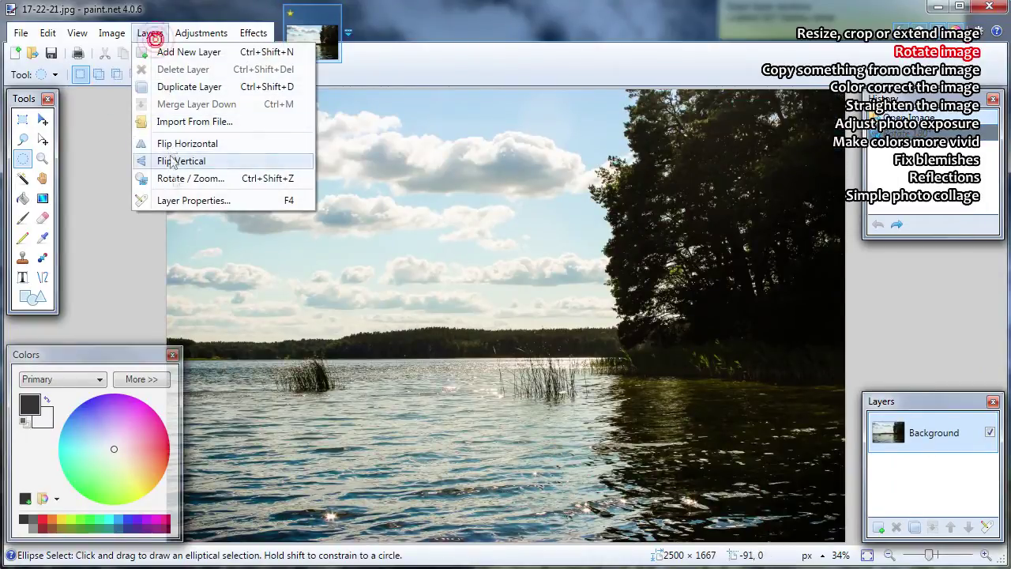
left_click(298, 180)
left_click_drag(514, 134, 693, 159)
left_click_drag(600, 231, 592, 235)
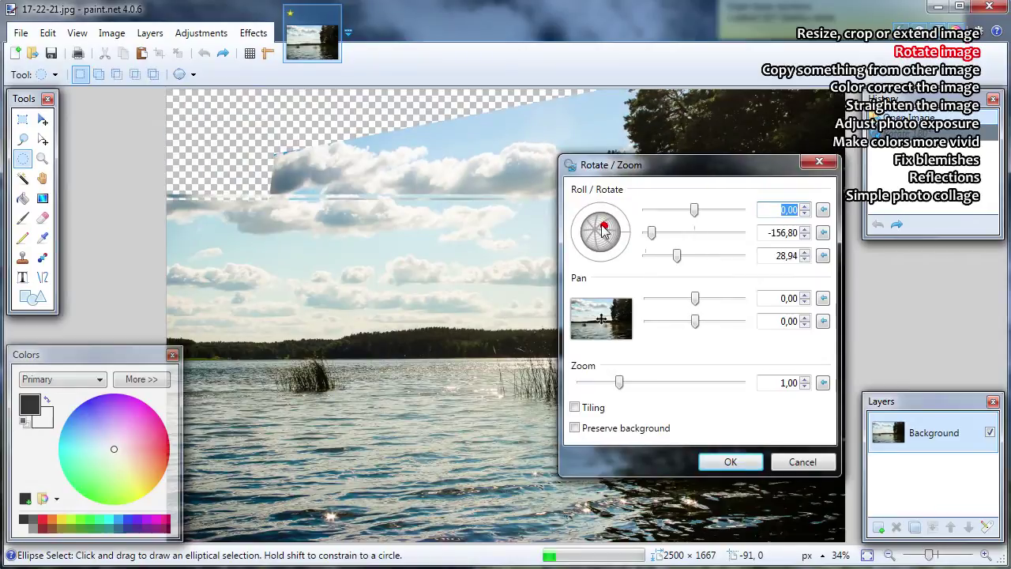
left_click_drag(694, 210, 700, 210)
left_click(730, 462)
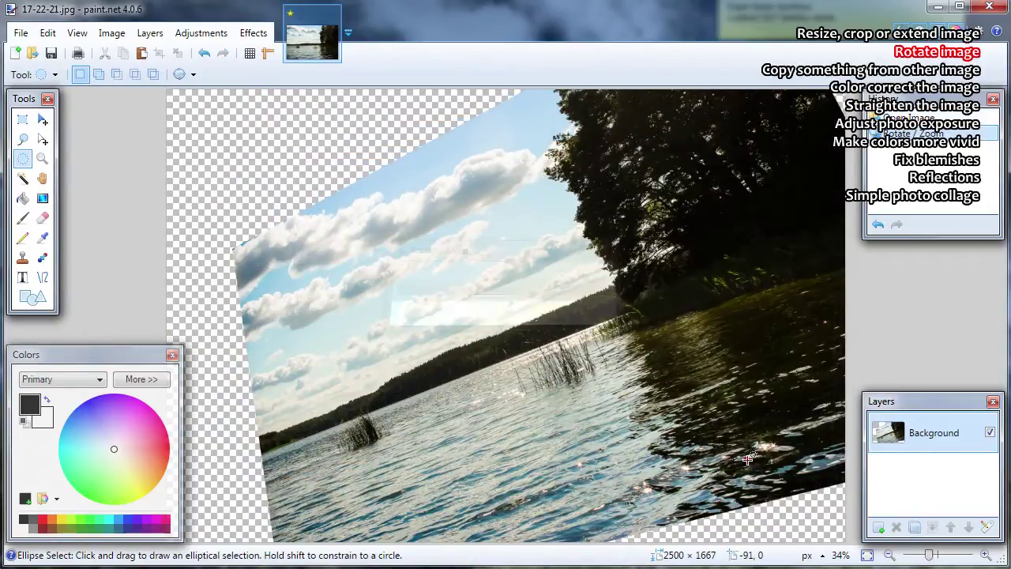
Step: Crop the tilted photo to a rectangular selection adjusted to leave out the transparent edges
key("s")
left_click_drag(789, 120, 290, 509)
key("m")
key("m")
left_click_drag(535, 121, 537, 218)
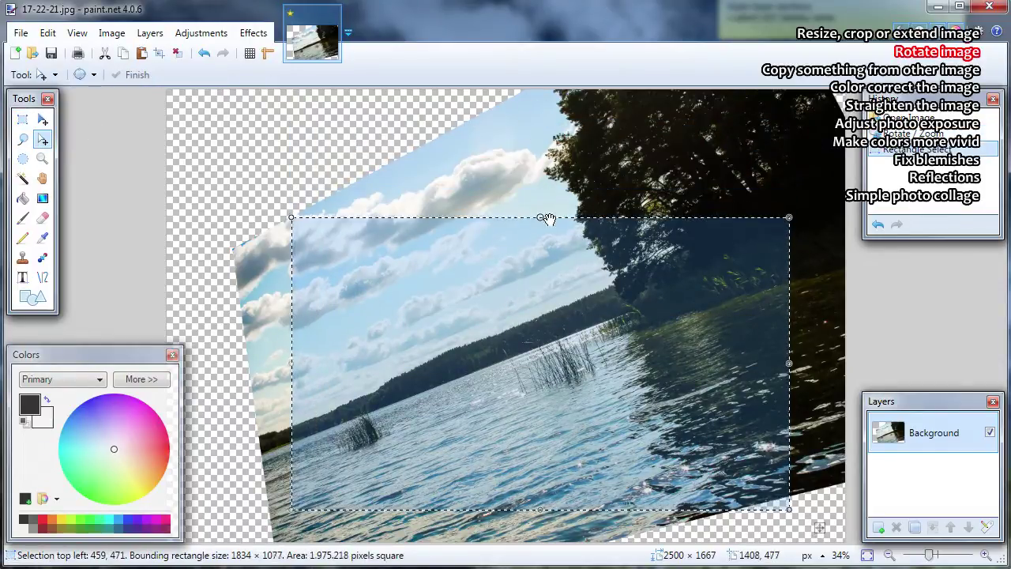
left_click_drag(788, 509, 780, 493)
left_click(158, 53)
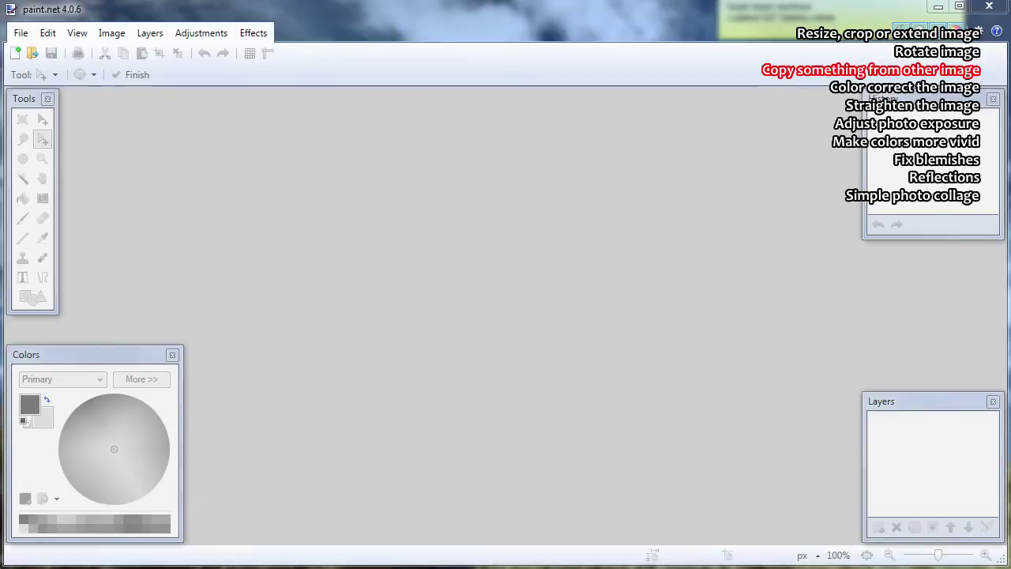
Step: Open 17-22-21.jpg and copypaste.png together and bring the star image to the front
left_click(543, 565)
left_click_drag(543, 361, 539, 321)
left_click(525, 294)
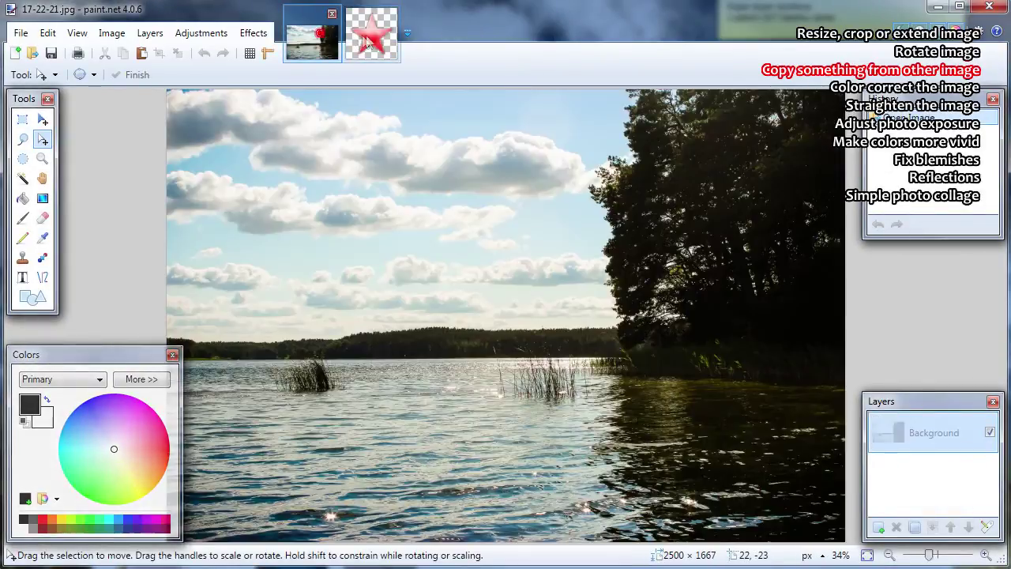
left_click(371, 35)
left_click(312, 41)
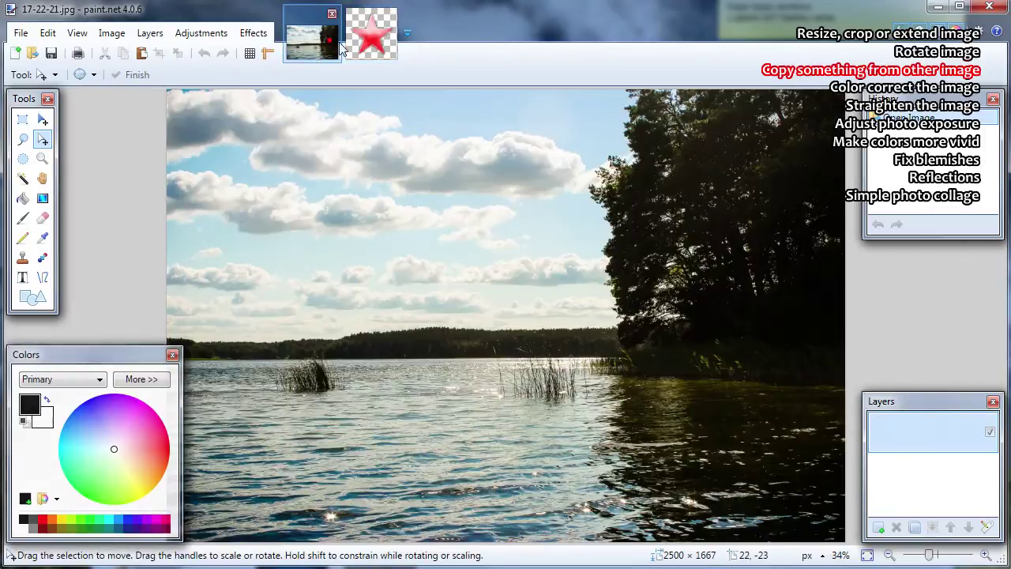
left_click(371, 41)
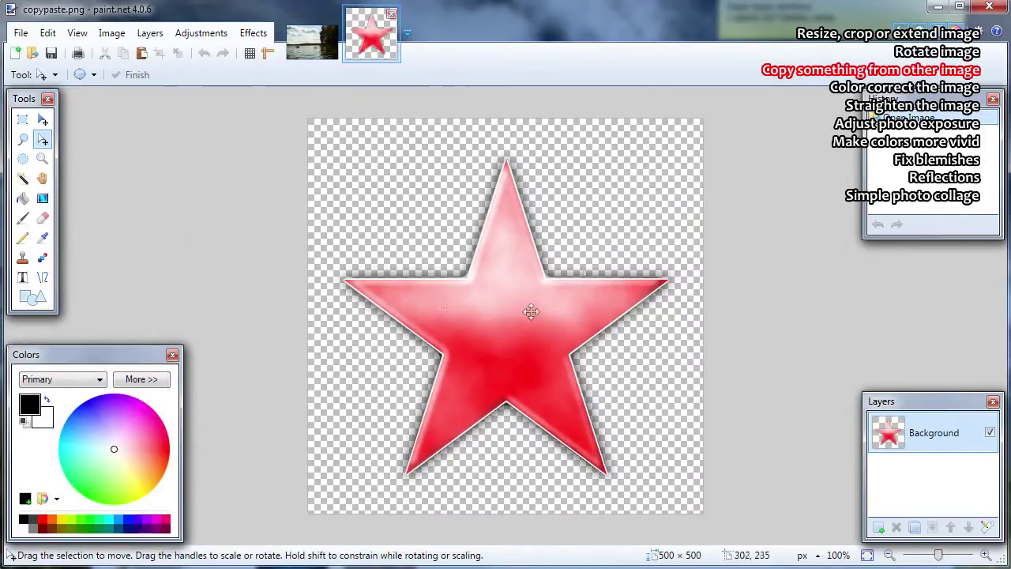
Step: Select the entire star image and copy it
left_click(54, 33)
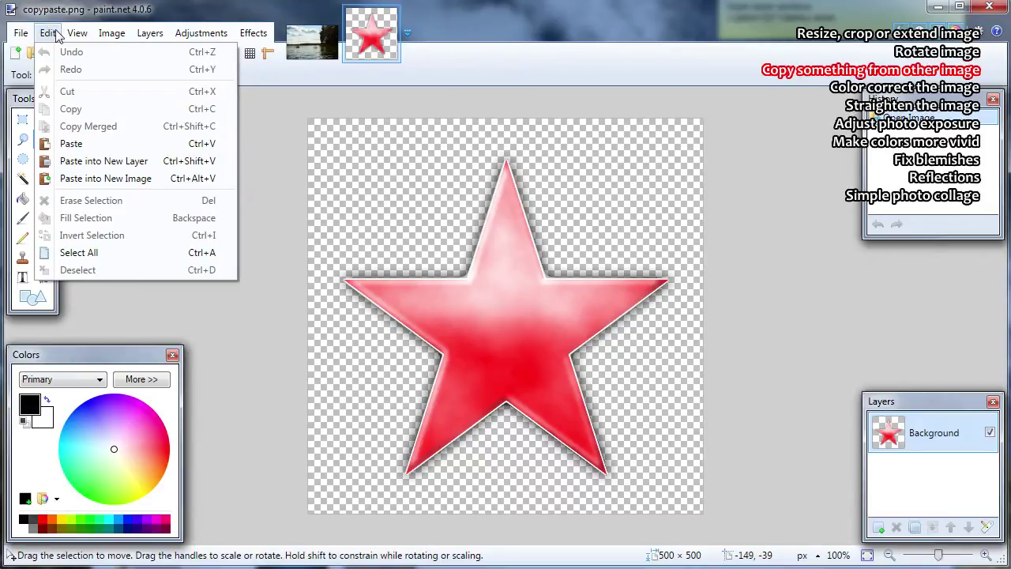
left_click(69, 252)
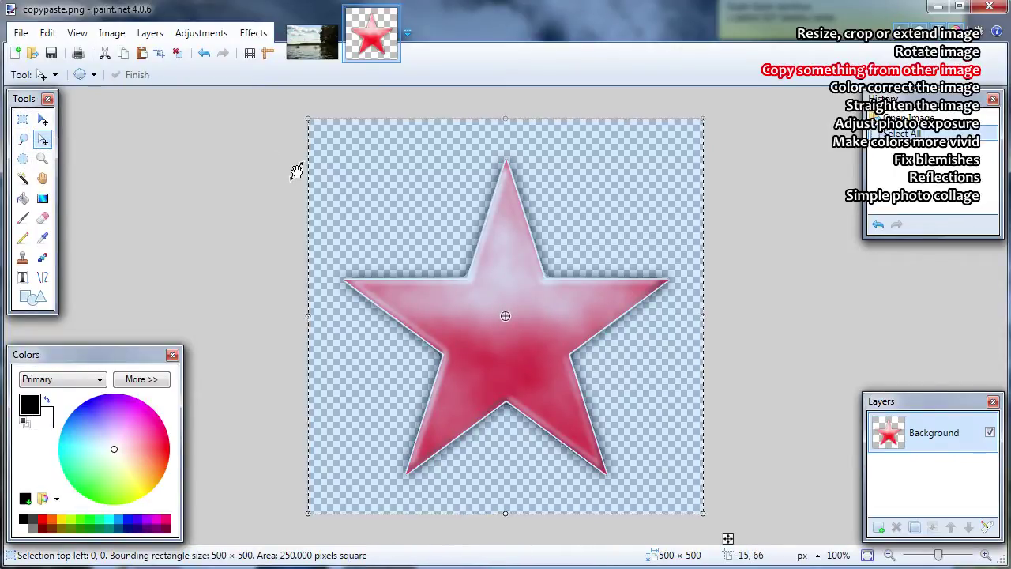
left_click(325, 48)
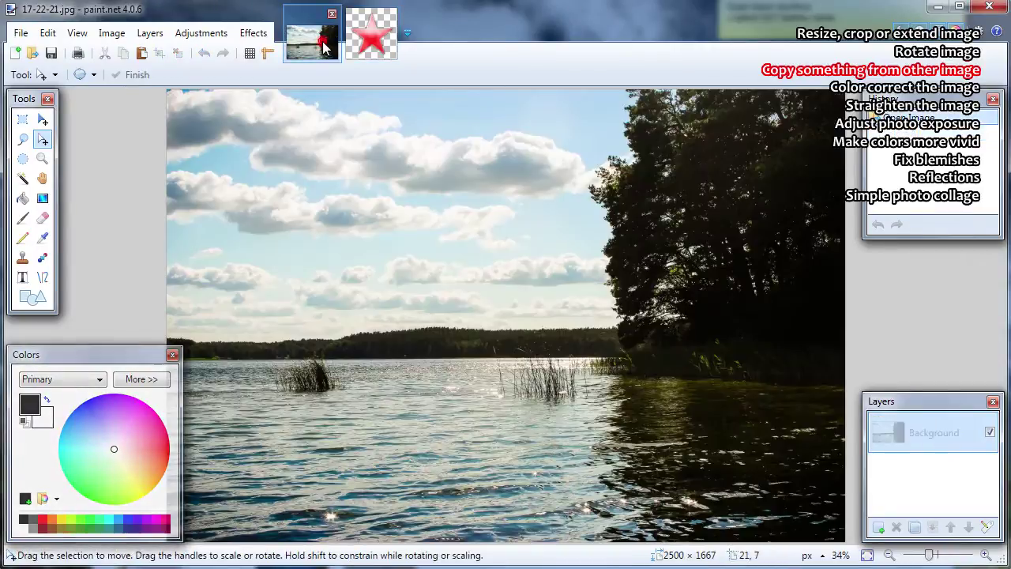
left_click(371, 36)
left_click(47, 33)
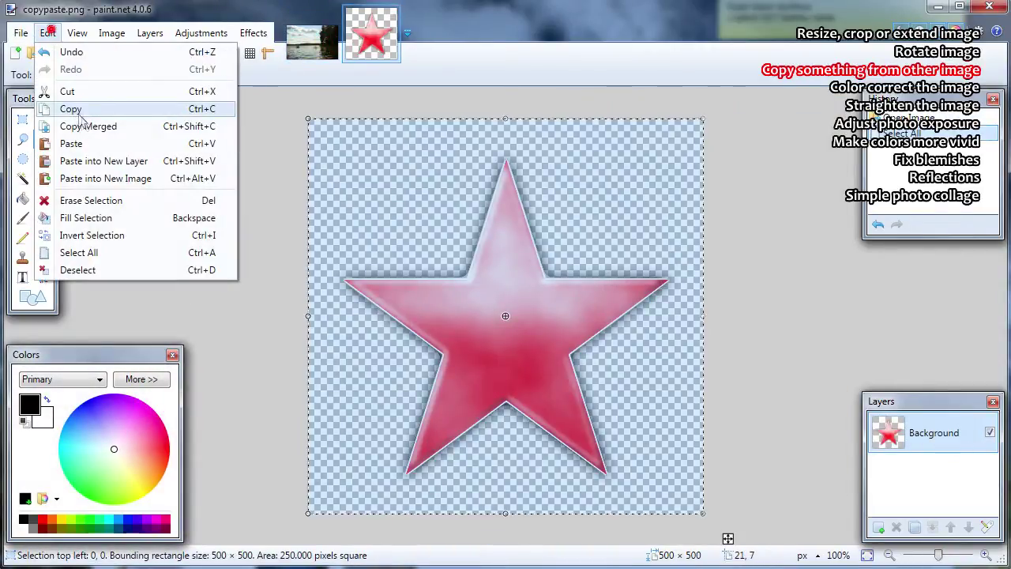
left_click(167, 110)
Step: Paste the copied star into a new layer of the lake photo and place it over the shoreline beside the trees
key("ctrl+Tab")
key("ctrl+v")
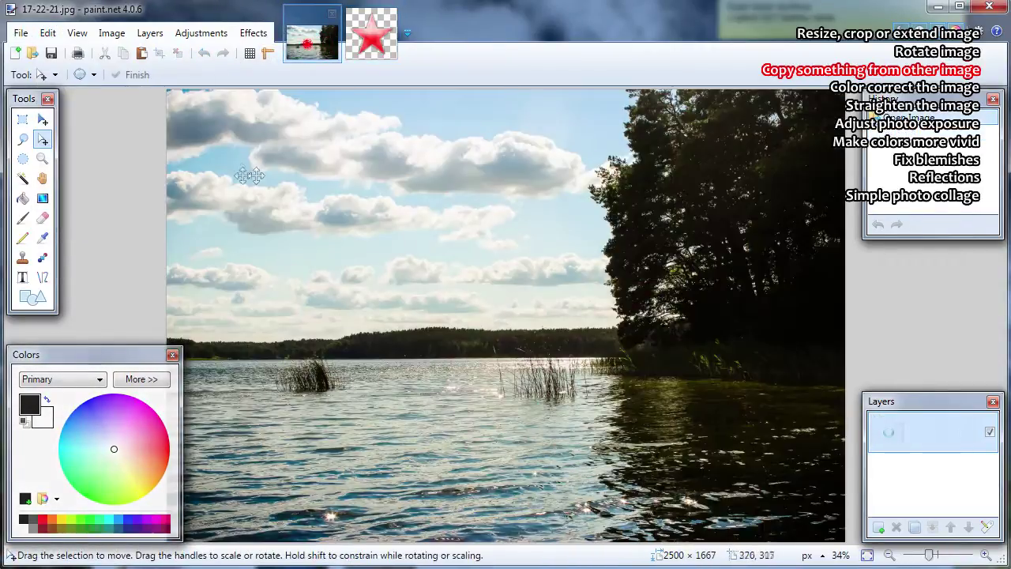
left_click(47, 32)
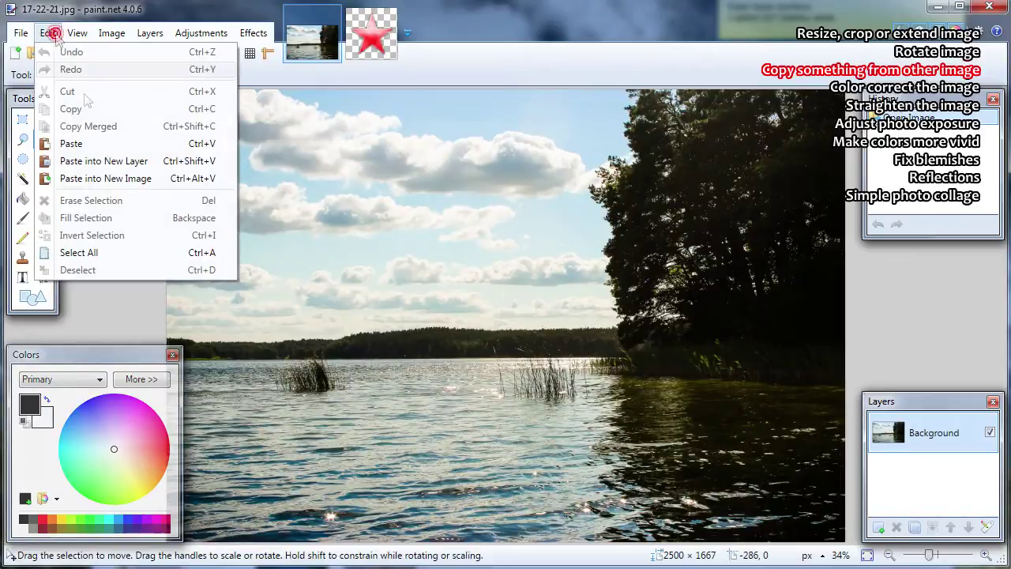
left_click(126, 161)
left_click_drag(245, 131, 621, 342)
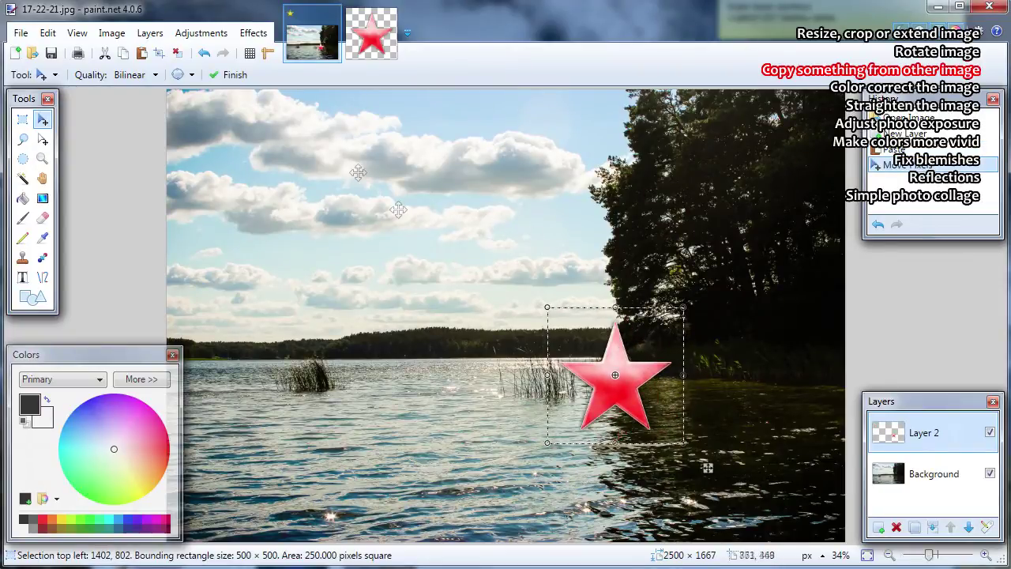
Step: Deselect the pasted star and merge its layer down into the background
left_click(181, 54)
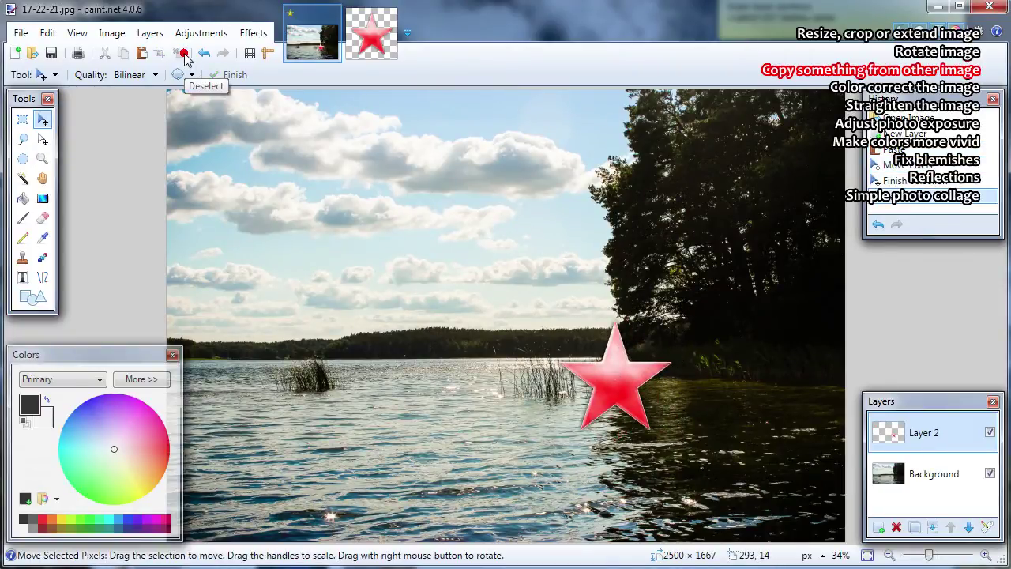
left_click(931, 529)
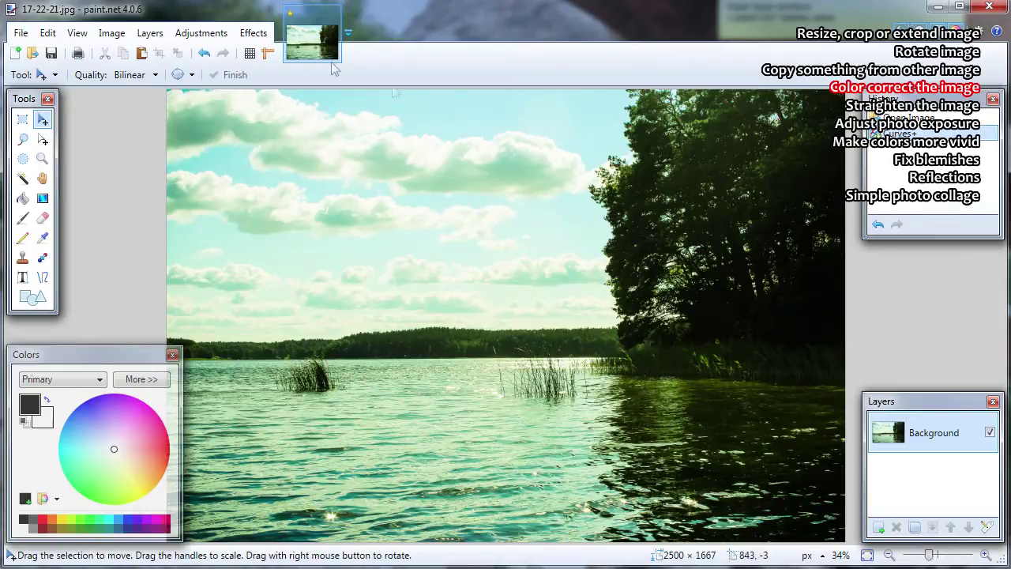
Step: Reduce the photo's green tint with Curves in RGB mode, bending only the Green curve down to about (147, 95)
left_click(223, 39)
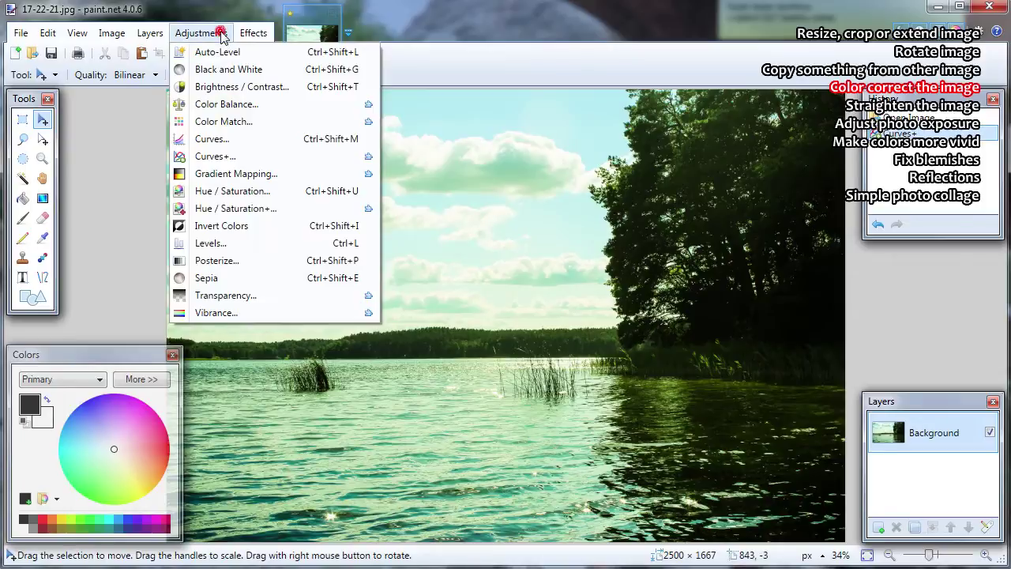
left_click(286, 140)
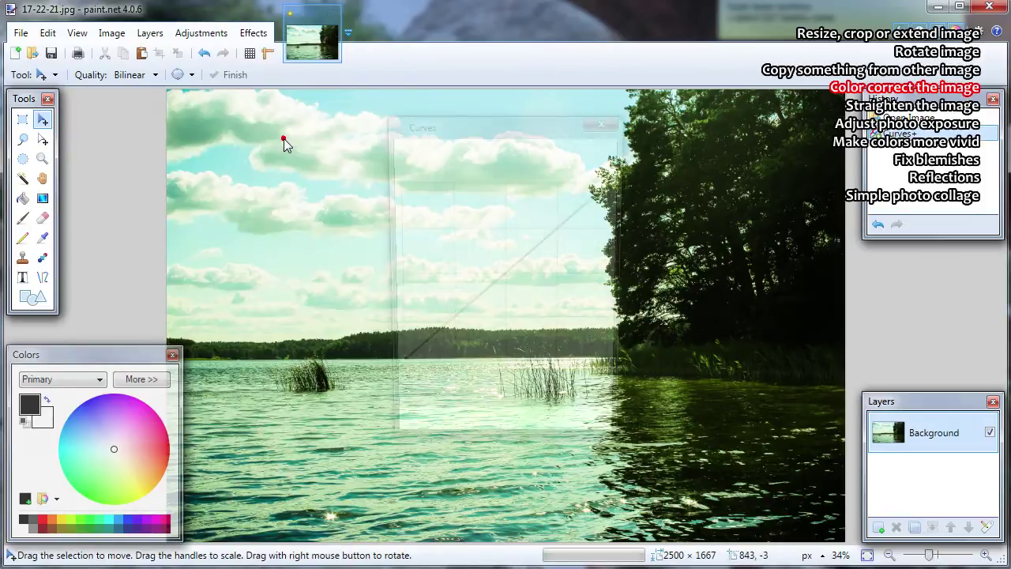
left_click(429, 167)
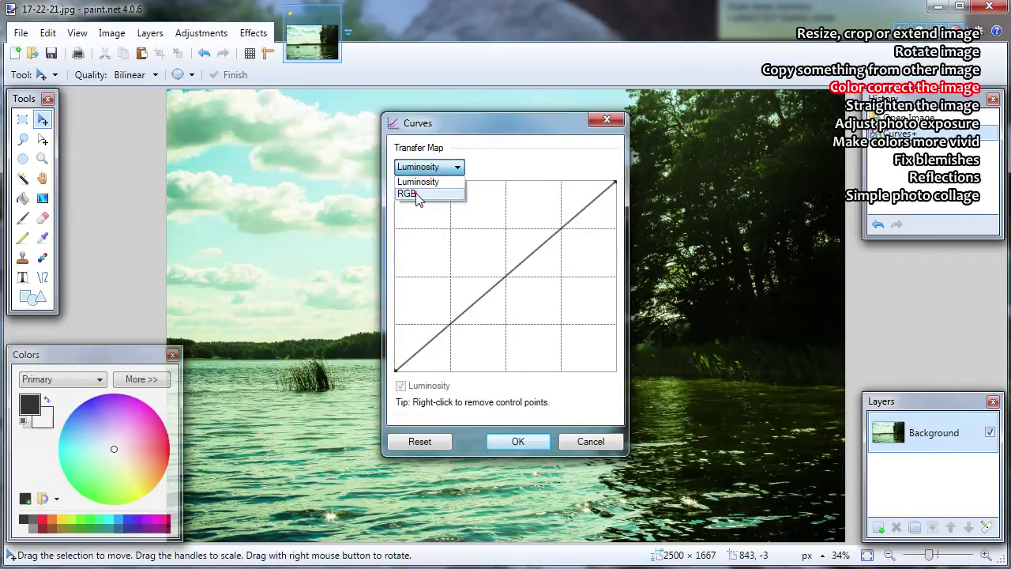
left_click(418, 195)
left_click_drag(530, 136, 892, 185)
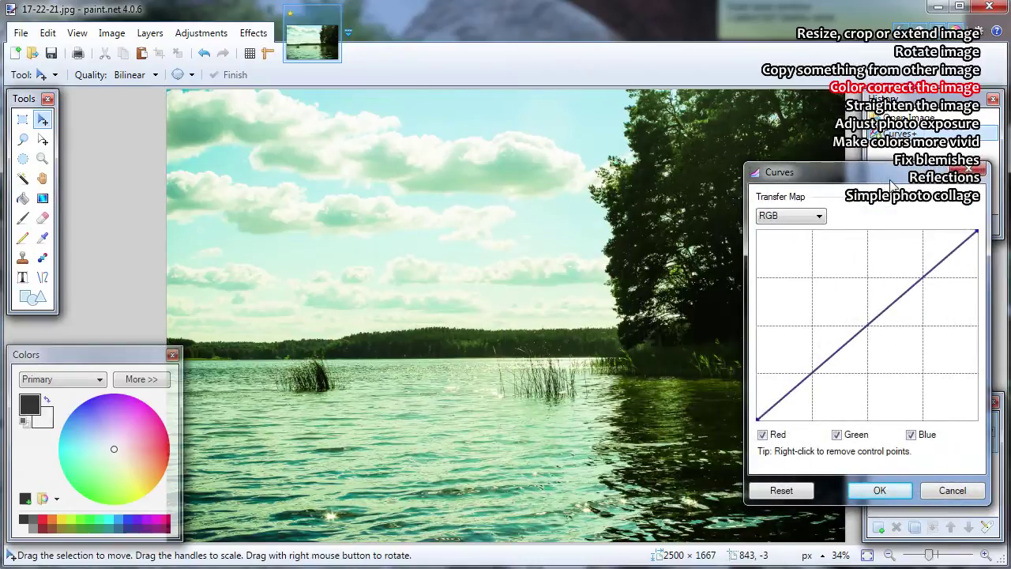
left_click(762, 435)
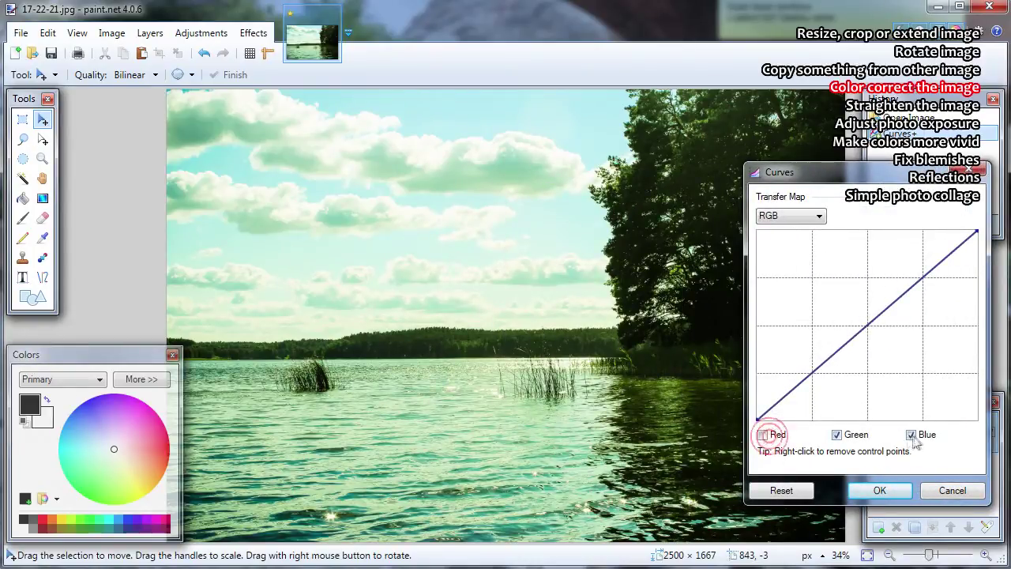
left_click(919, 436)
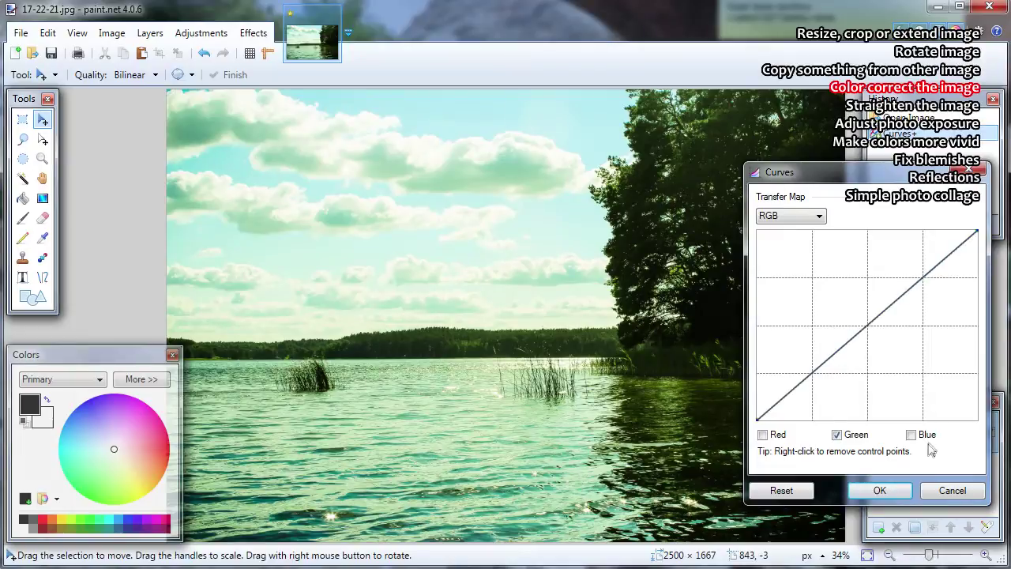
left_click(884, 350)
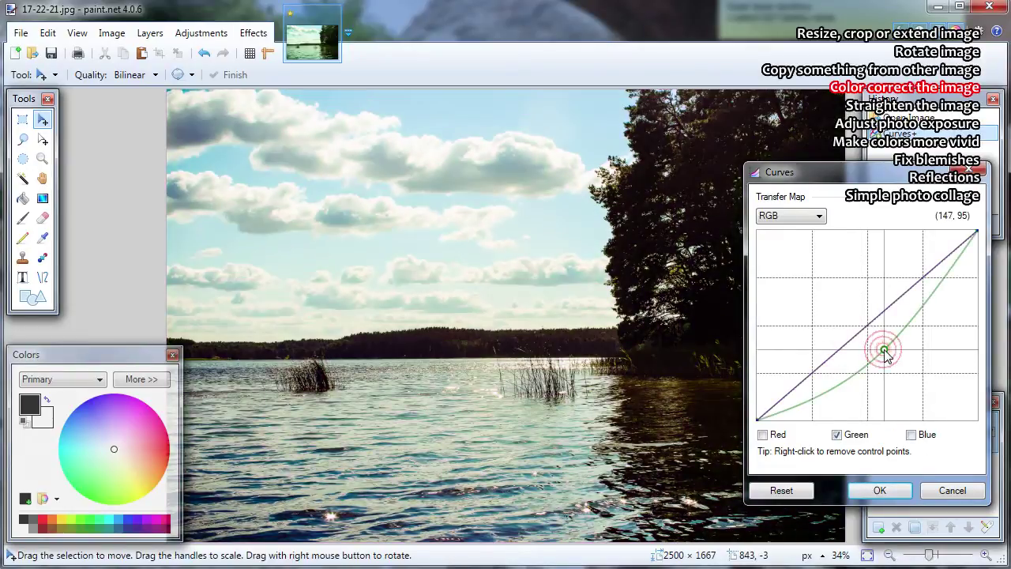
left_click_drag(885, 357, 881, 351)
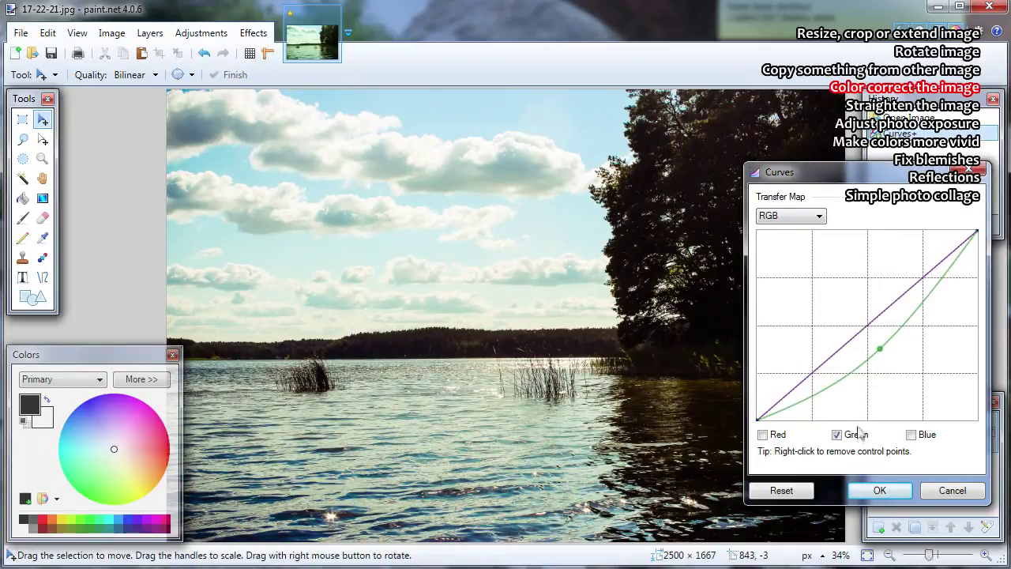
Step: Switch curve editing from Green to only the Red channel and add a control point just below the curve's midpoint
left_click(859, 439)
left_click(910, 435)
left_click(763, 434)
left_click(910, 434)
left_click(869, 333)
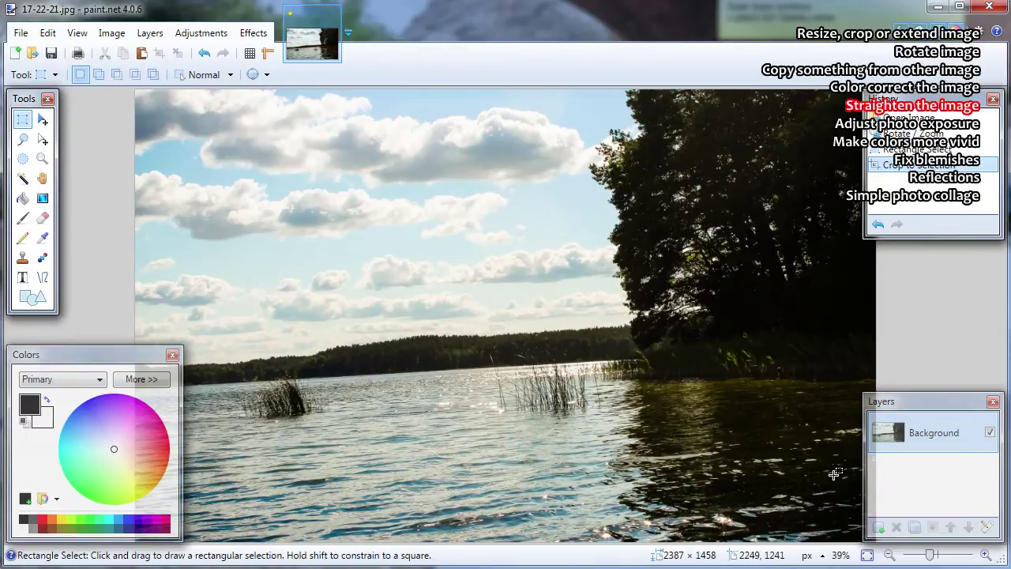
Step: Draw a red horizontal guide line across the tilted horizon on a new layer, with a brush width of 40
left_click(878, 527)
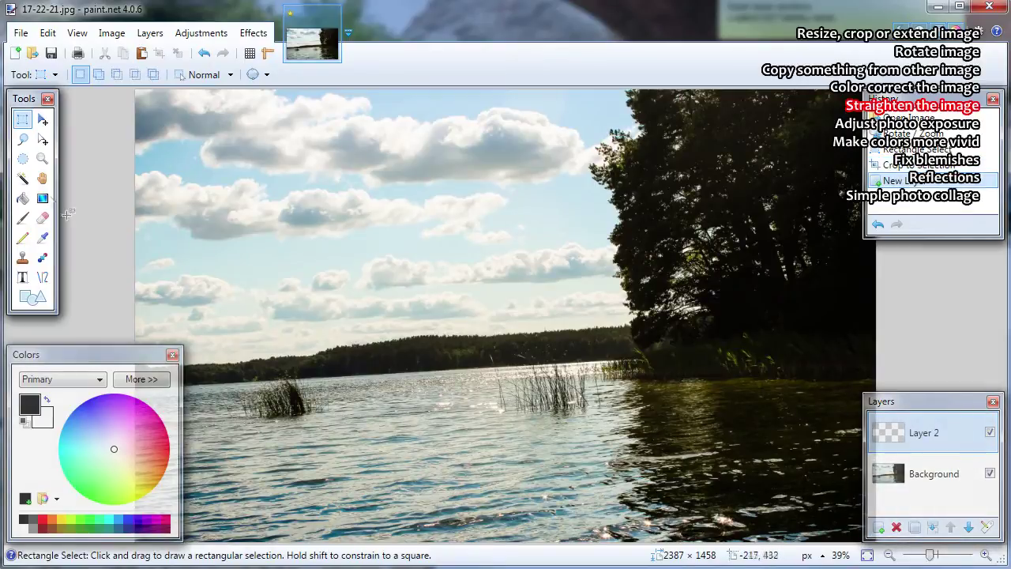
left_click(43, 274)
left_click(41, 518)
left_click_drag(908, 346, 126, 343)
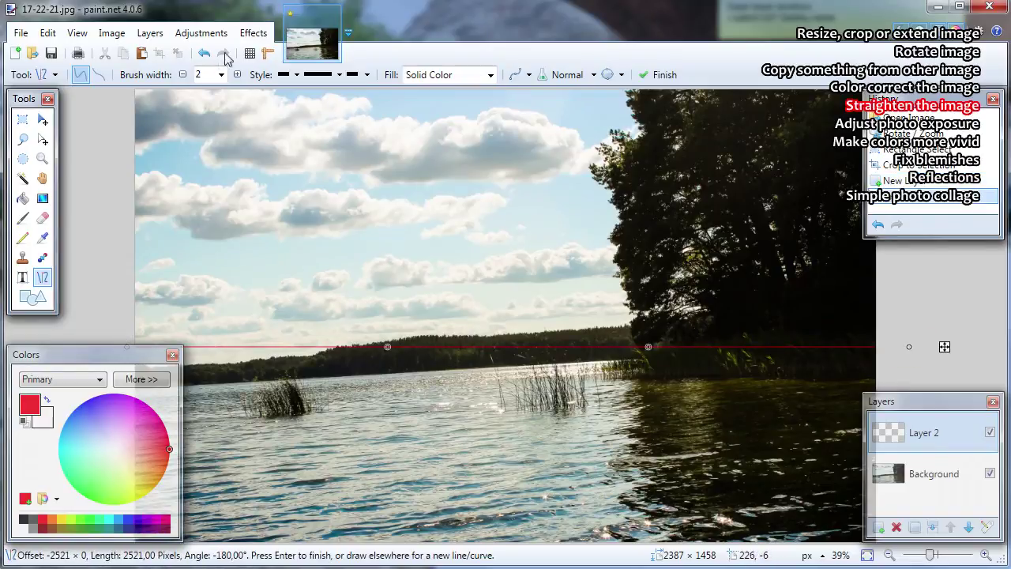
type("40")
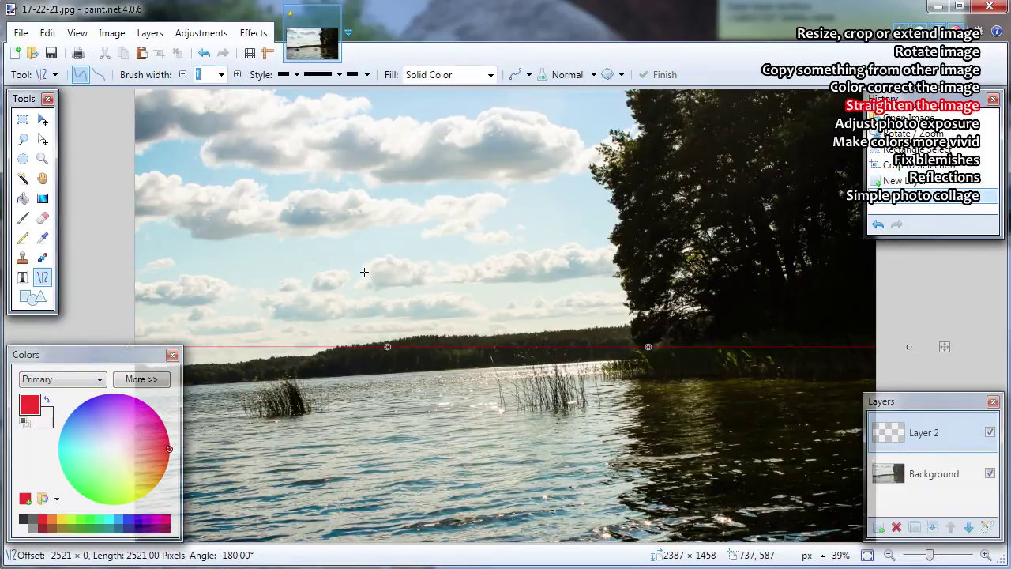
Step: Rotate the Background layer with Rotate / Zoom until the horizon runs parallel to the red guide line, and delete the guide line layer
left_click(916, 474)
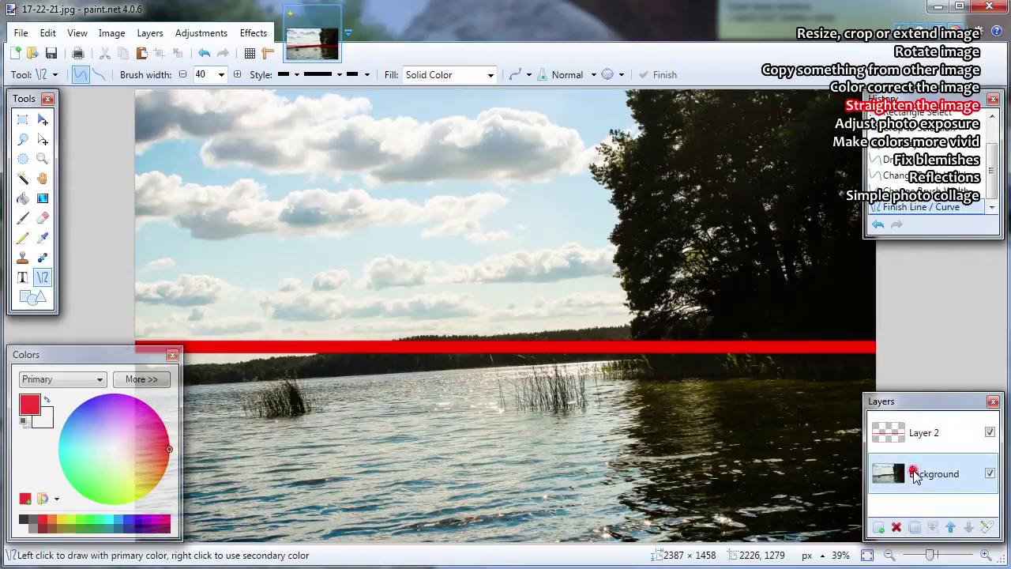
left_click(150, 33)
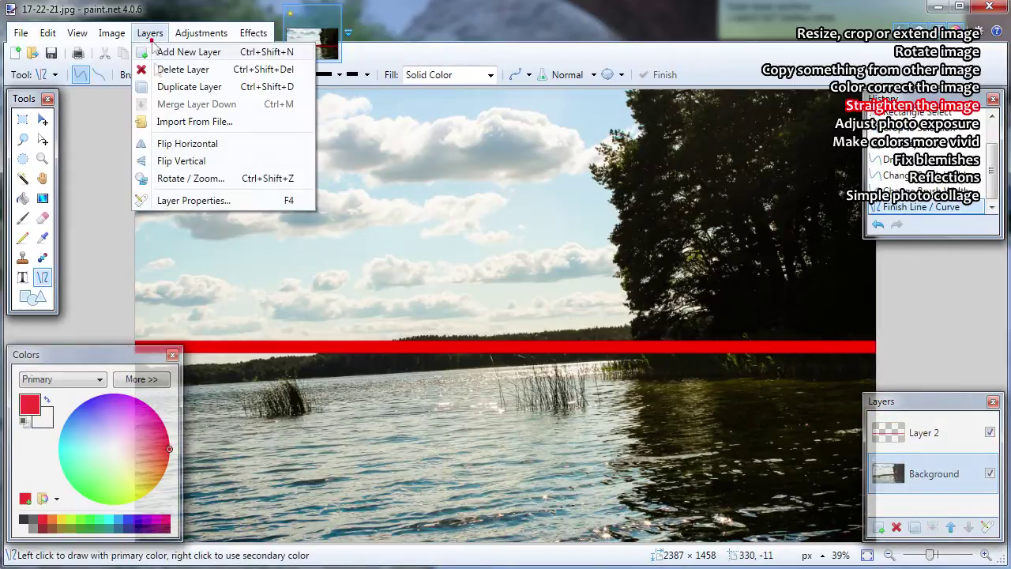
left_click(193, 199)
left_click(626, 178)
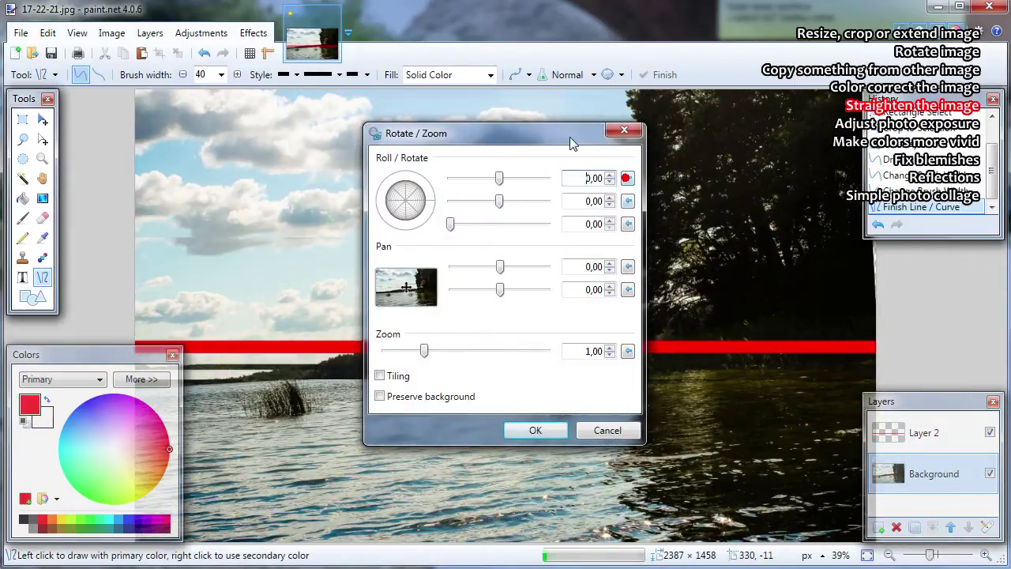
left_click_drag(556, 146, 756, 163)
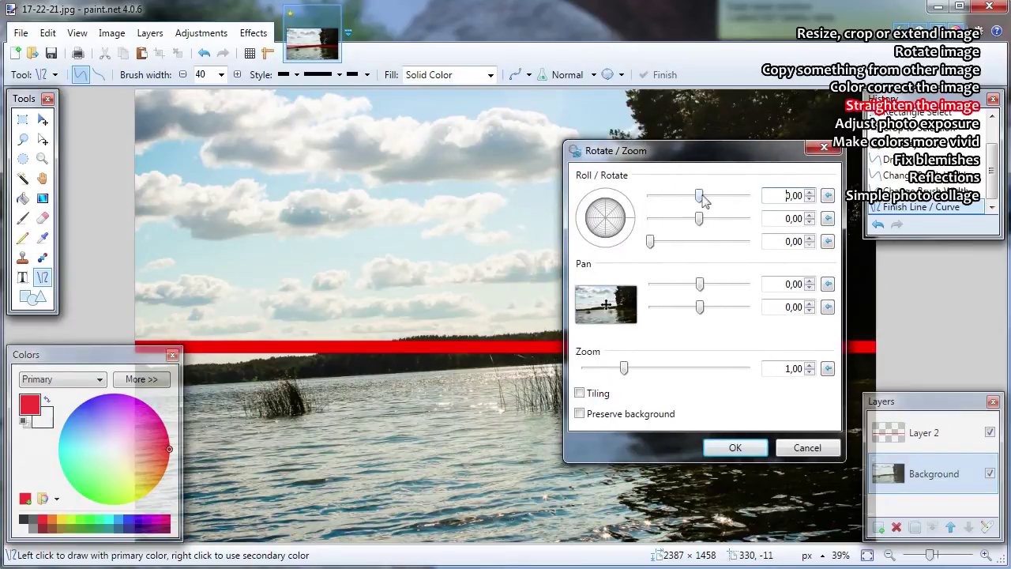
left_click_drag(705, 200, 709, 198)
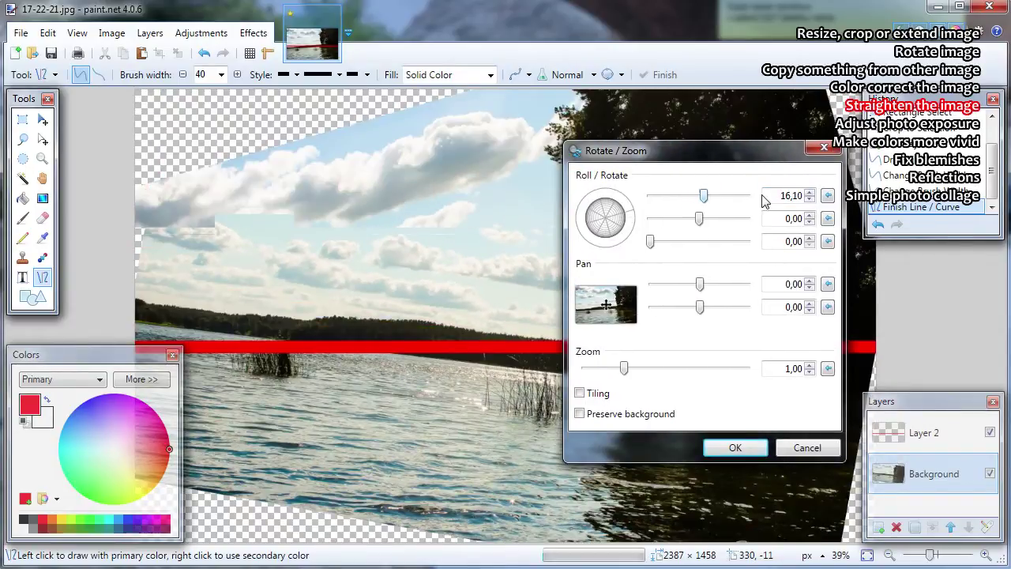
left_click(735, 447)
left_click(910, 442)
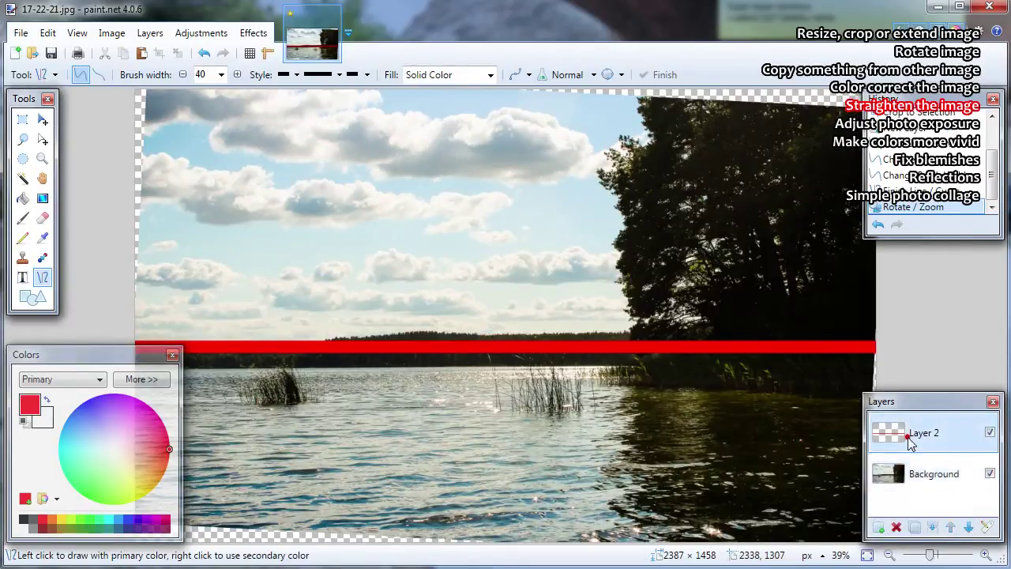
left_click(896, 527)
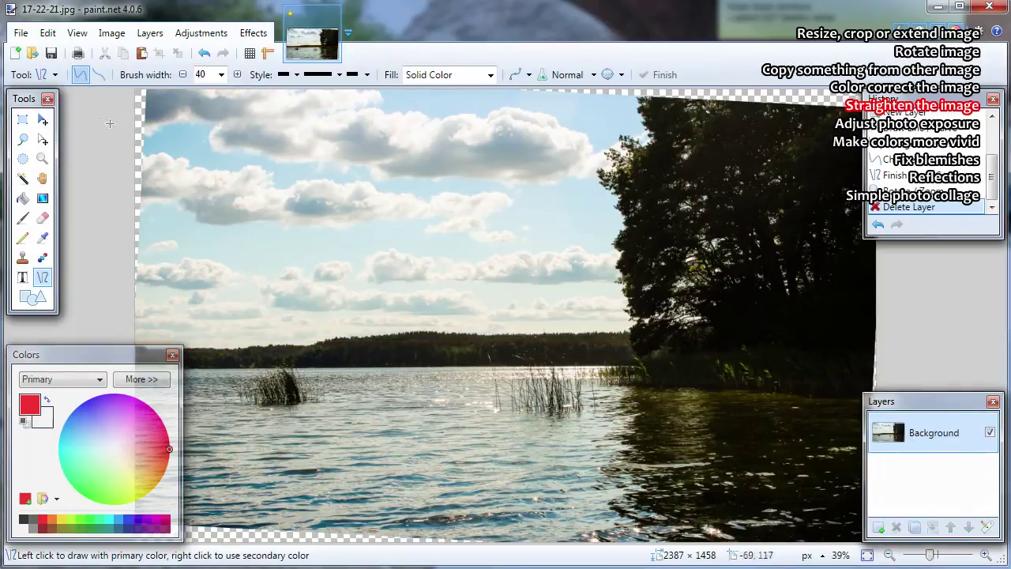
Step: Crop the straightened photo to a rectangular selection of about 2235 × 1329 px, adjusted to exclude the transparent edges
left_click(22, 119)
left_click_drag(153, 105, 846, 516)
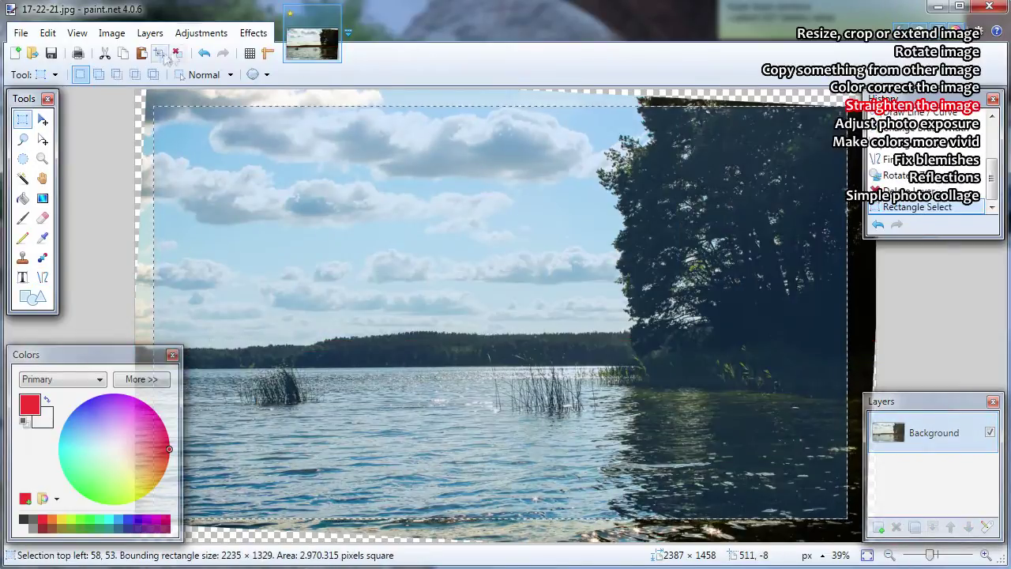
left_click(43, 139)
left_click_drag(830, 266, 837, 245)
key("ctrl+shift+x")
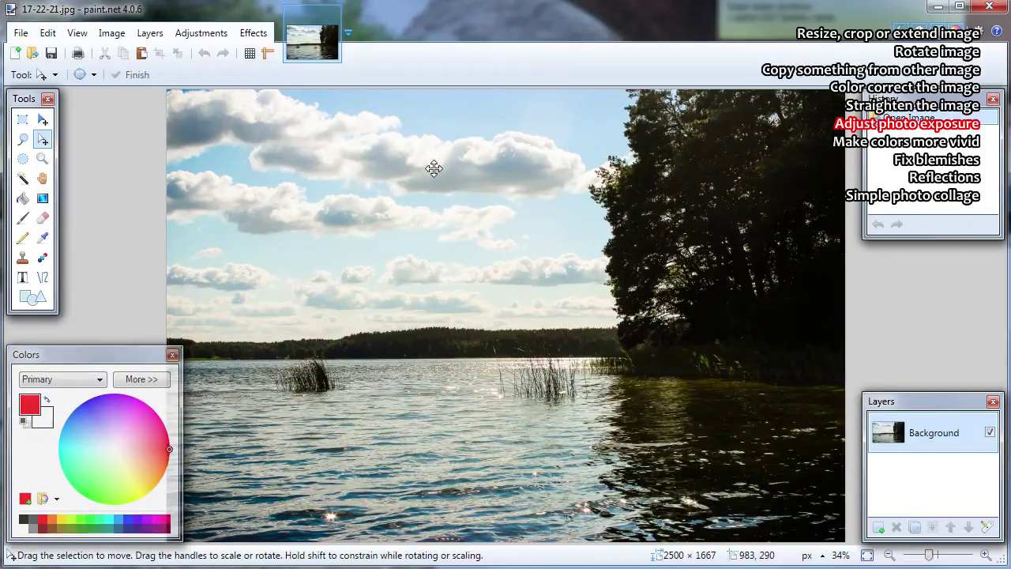
Step: Start a Curves adjustment on the photo and switch between the RGB and Luminosity transfer maps, ending on Luminosity
left_click(201, 32)
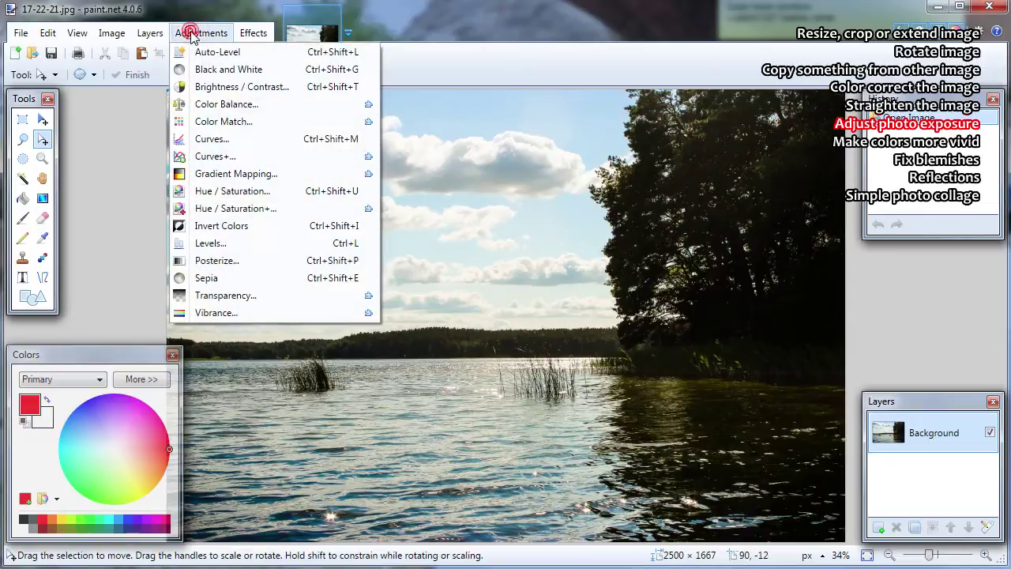
left_click(234, 141)
left_click(420, 441)
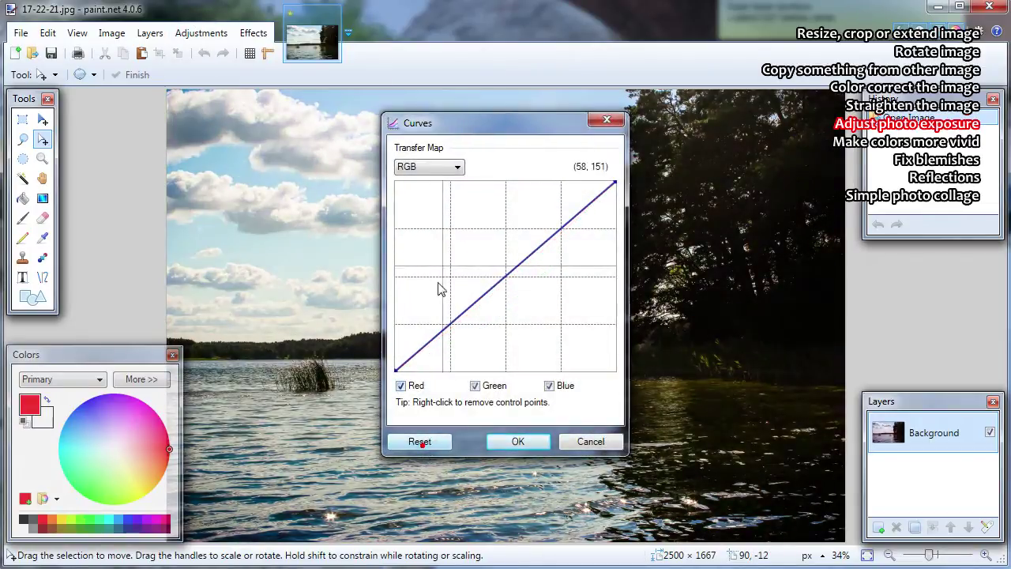
left_click(434, 167)
left_click(417, 185)
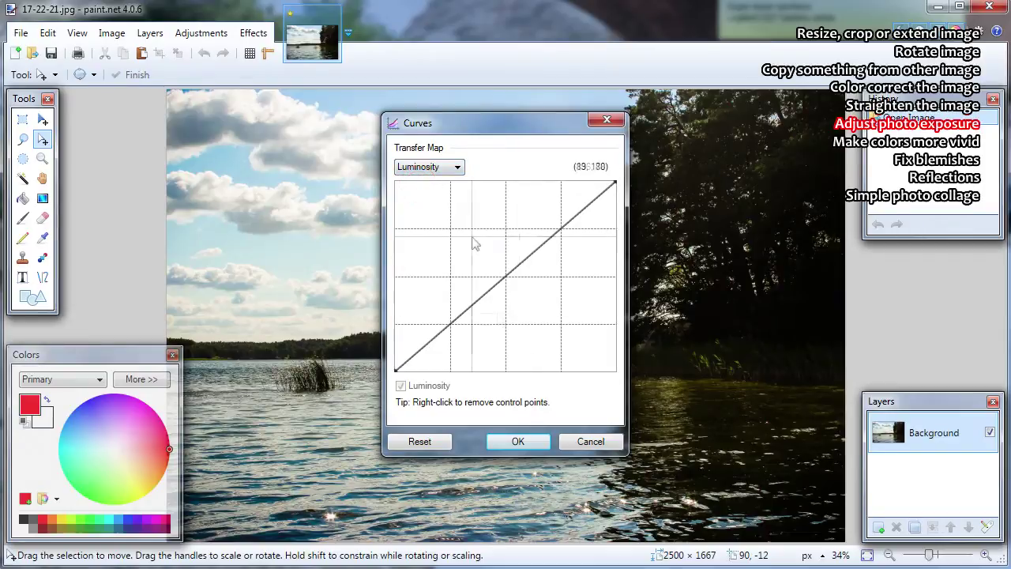
left_click(448, 168)
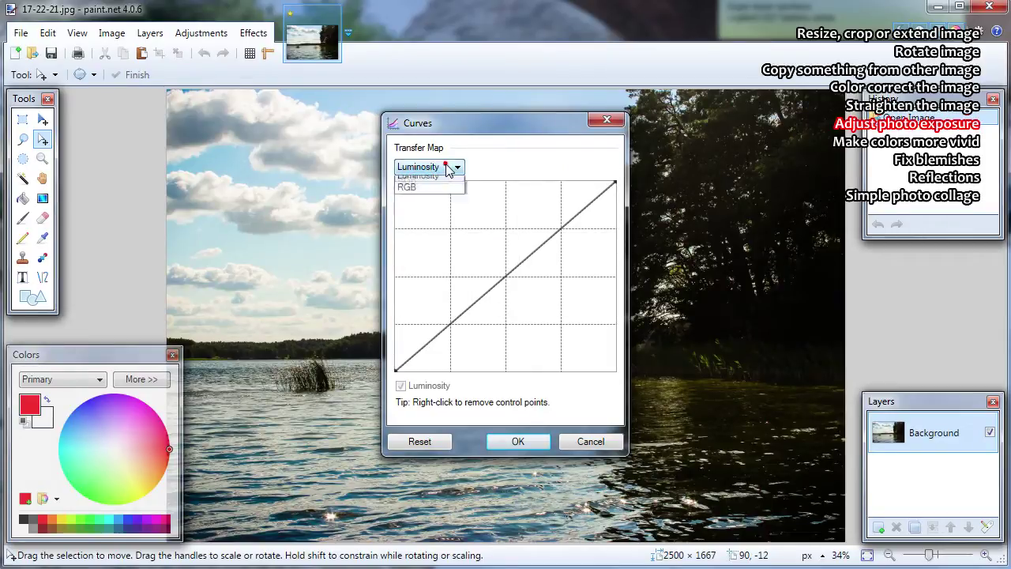
left_click(407, 194)
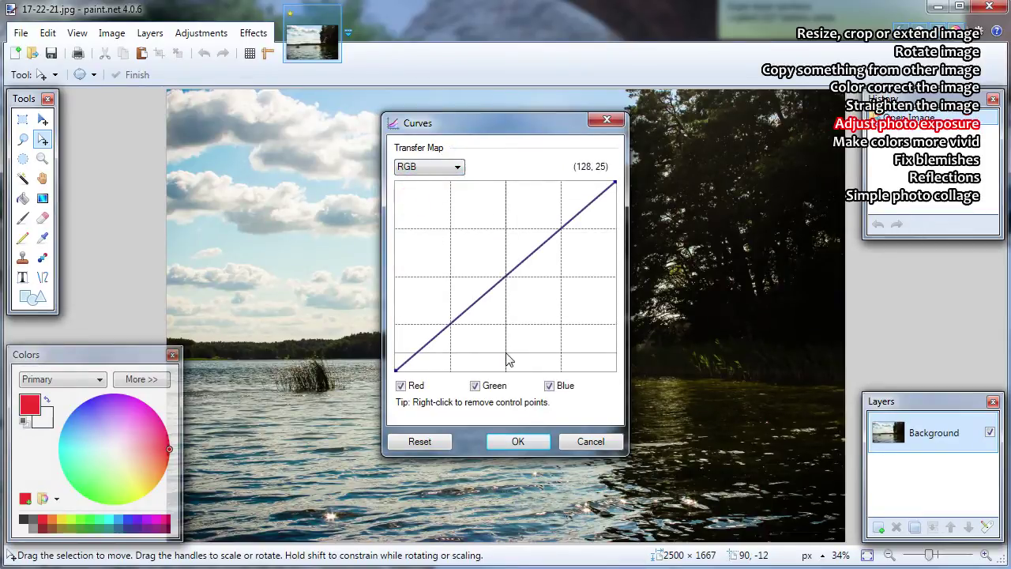
left_click(446, 166)
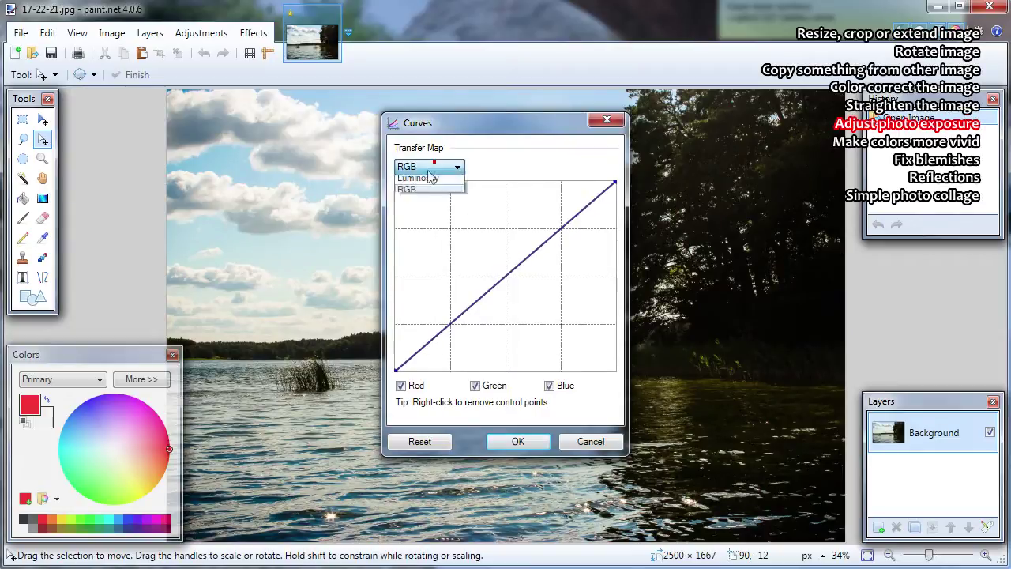
left_click(426, 180)
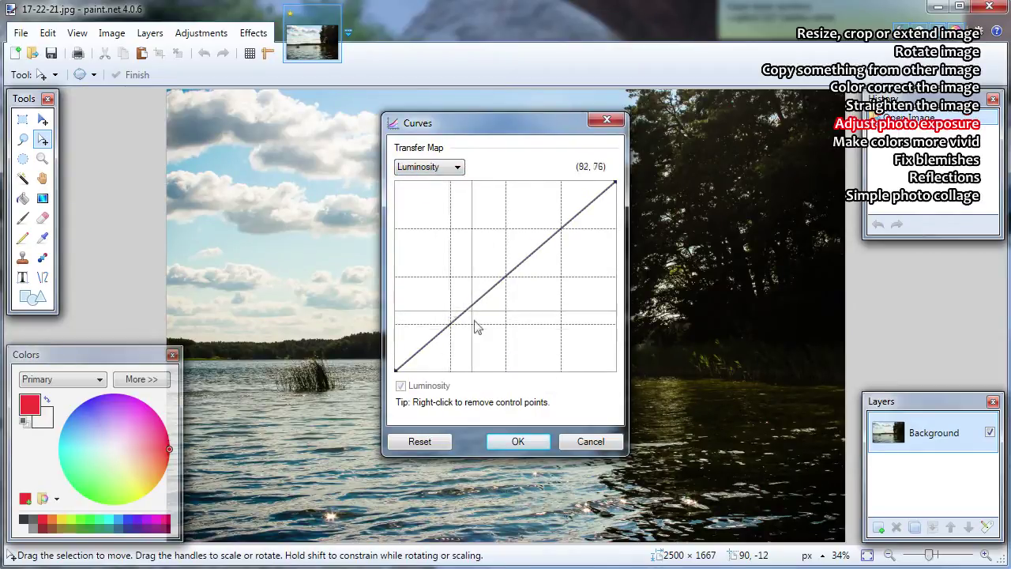
Step: Try adjusting the exposure by bending the Luminosity curve with three control points, raising the shadows and midtones and lowering the highlights
left_click(438, 309)
left_click_drag(438, 309, 458, 327)
left_click_drag(518, 251, 510, 225)
left_click(579, 247)
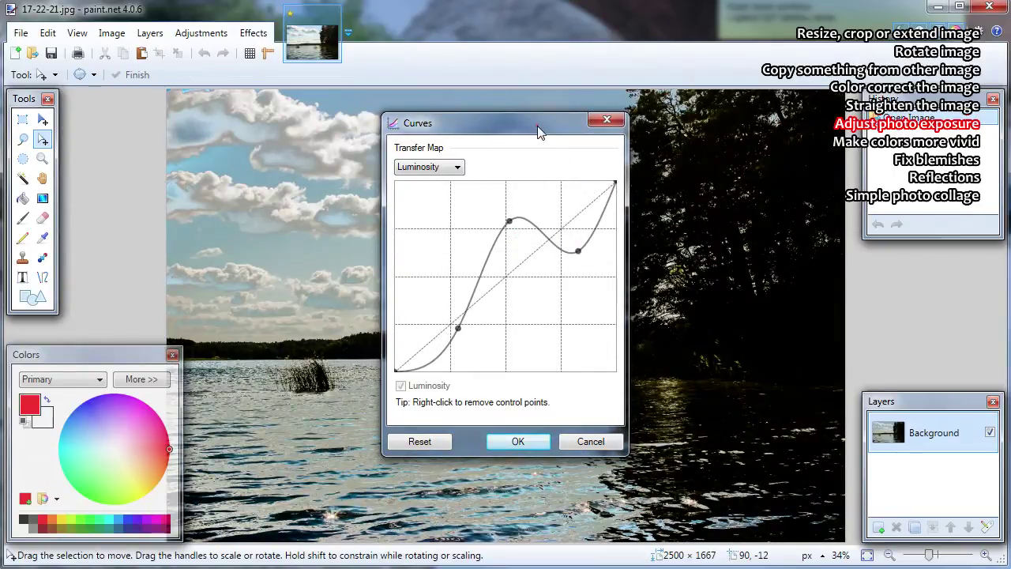
left_click_drag(537, 131, 740, 156)
left_click_drag(660, 355, 639, 323)
left_click(720, 466)
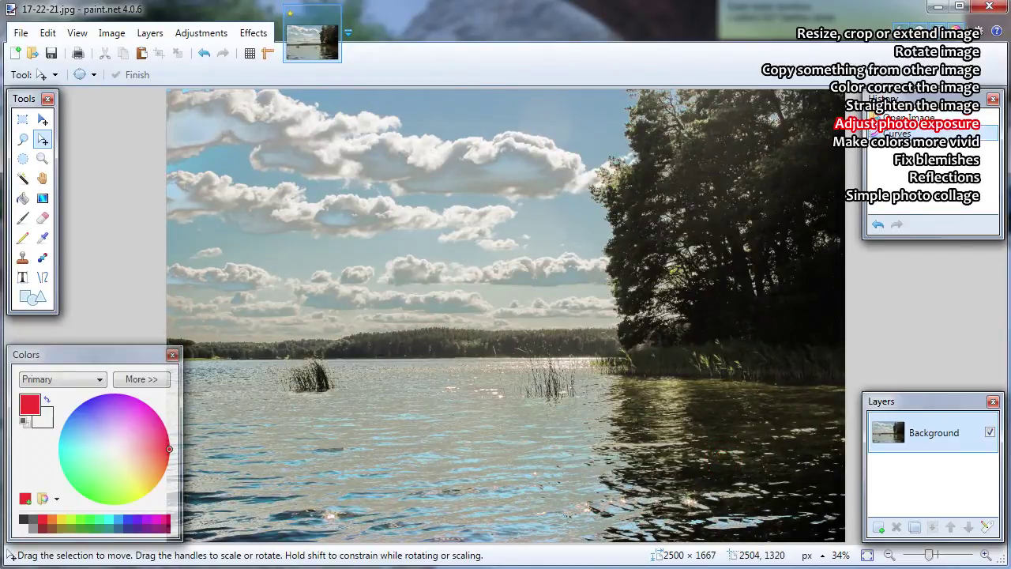
left_click(204, 53)
Step: Adjust the photo's Levels to input white 226 and black 45, output white 211 and black 40, and a gamma of 0.68
left_click(203, 33)
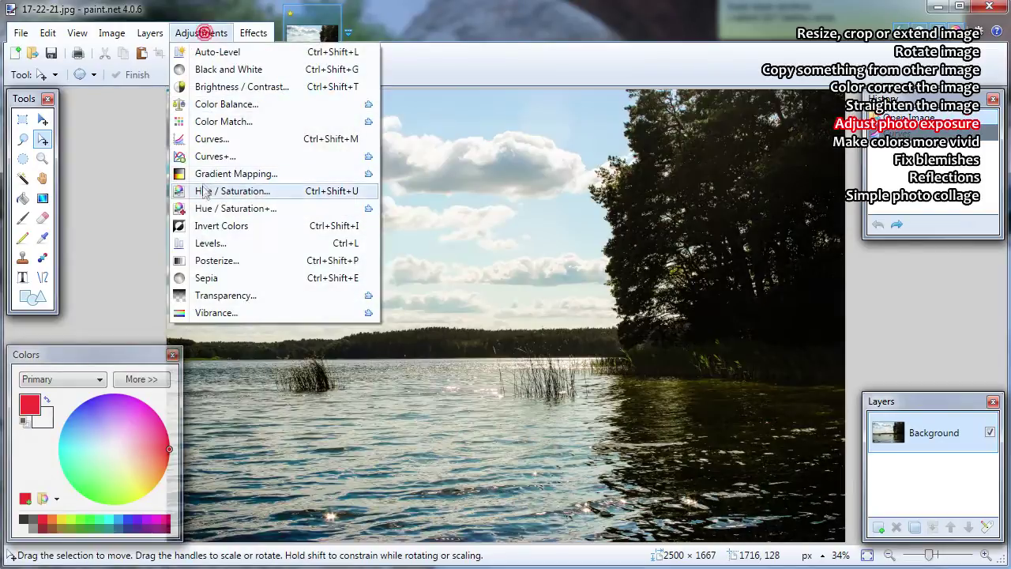
left_click(257, 243)
left_click(506, 176)
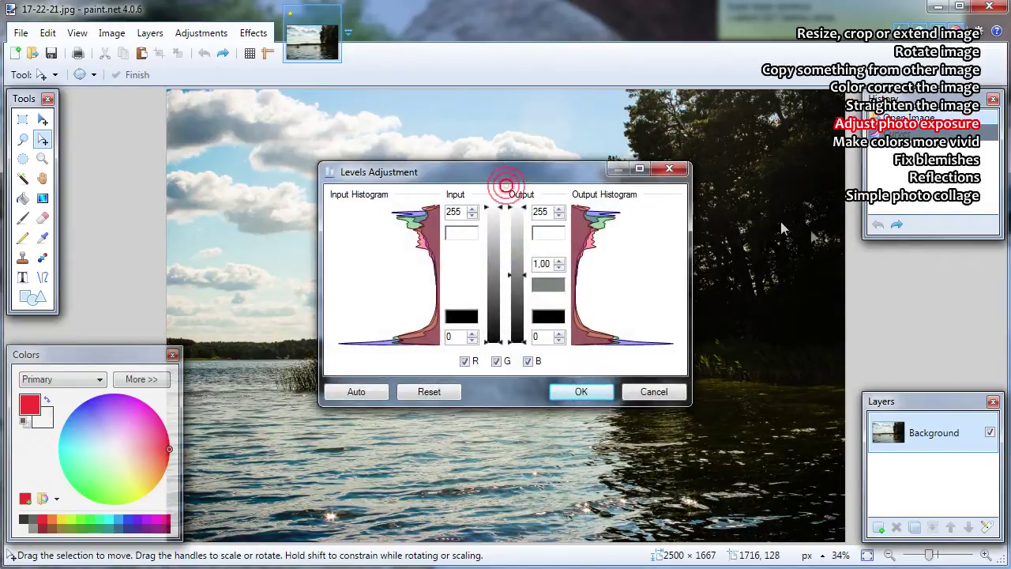
left_click_drag(552, 163, 850, 246)
mouse_move(790, 291)
left_mouse_down()
mouse_move(791, 308)
mouse_move(790, 291)
left_mouse_up()
left_click_drag(791, 438, 792, 414)
left_click_drag(790, 291, 814, 315)
left_click_drag(814, 438, 815, 414)
left_click_drag(815, 369, 814, 353)
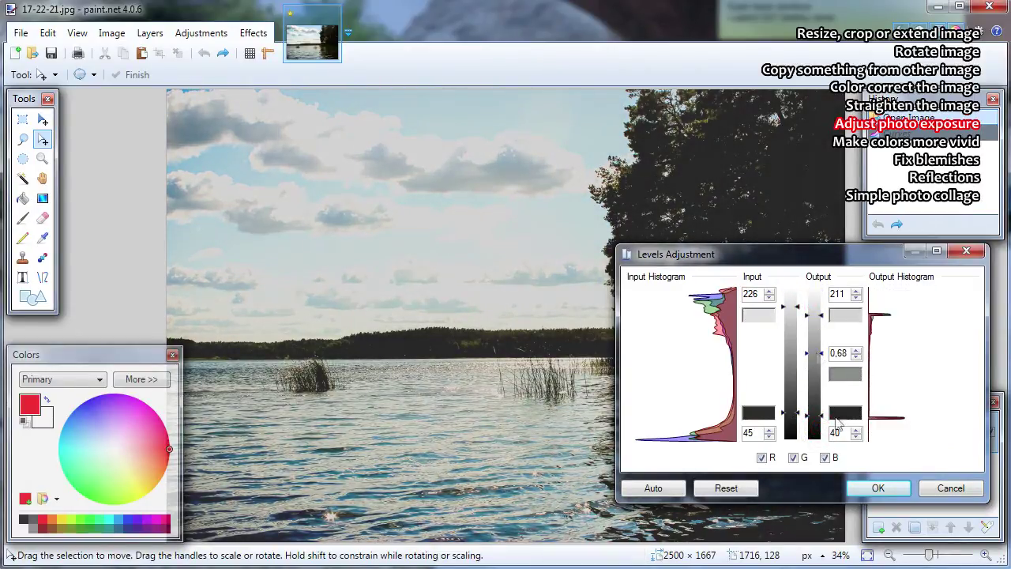
left_click(877, 487)
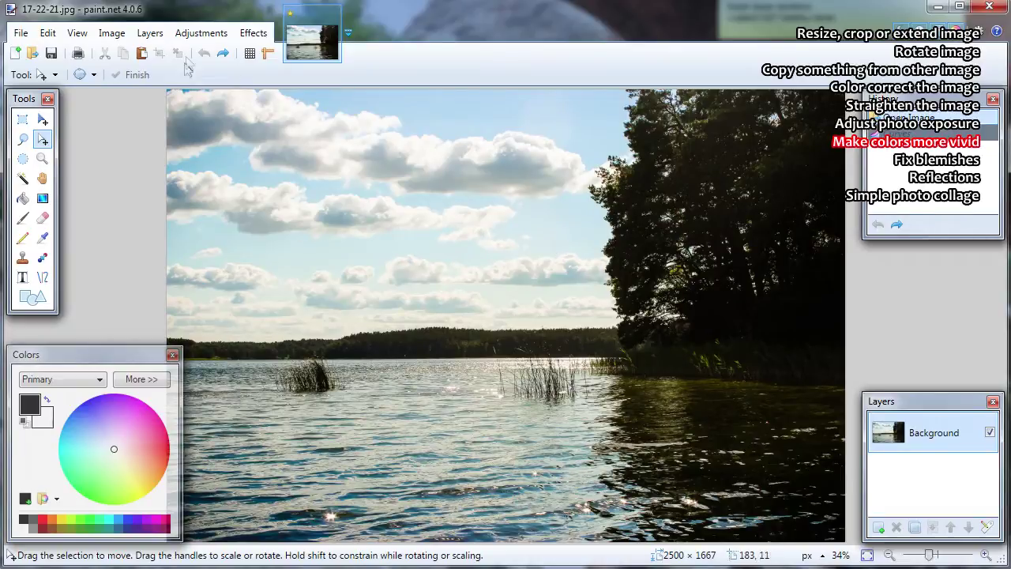
Step: Try making the colors more vivid with Hue / Saturation, raising the saturation to 154
left_click(213, 33)
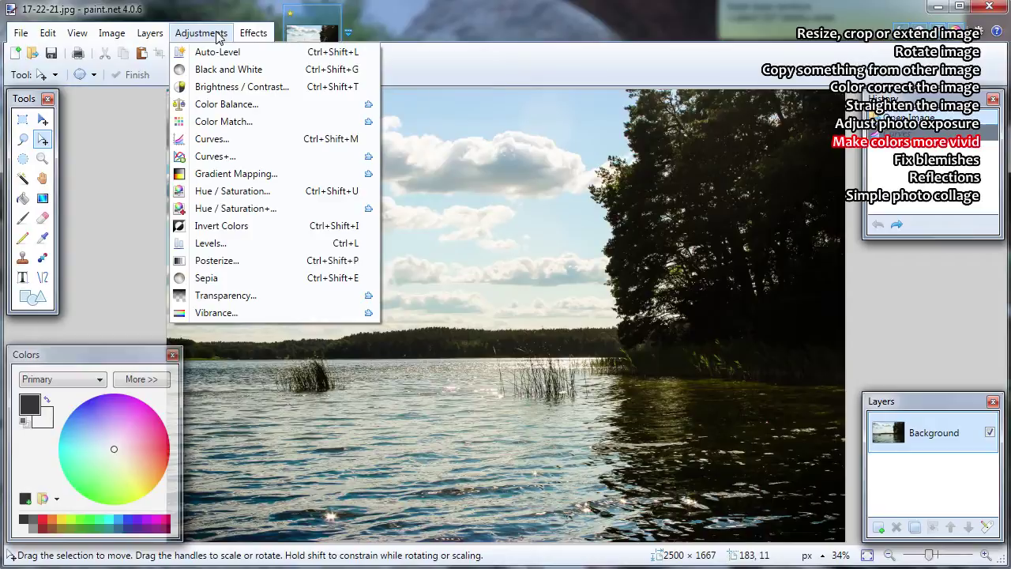
left_click(271, 191)
left_click_drag(499, 215, 875, 225)
left_click_drag(840, 292, 884, 292)
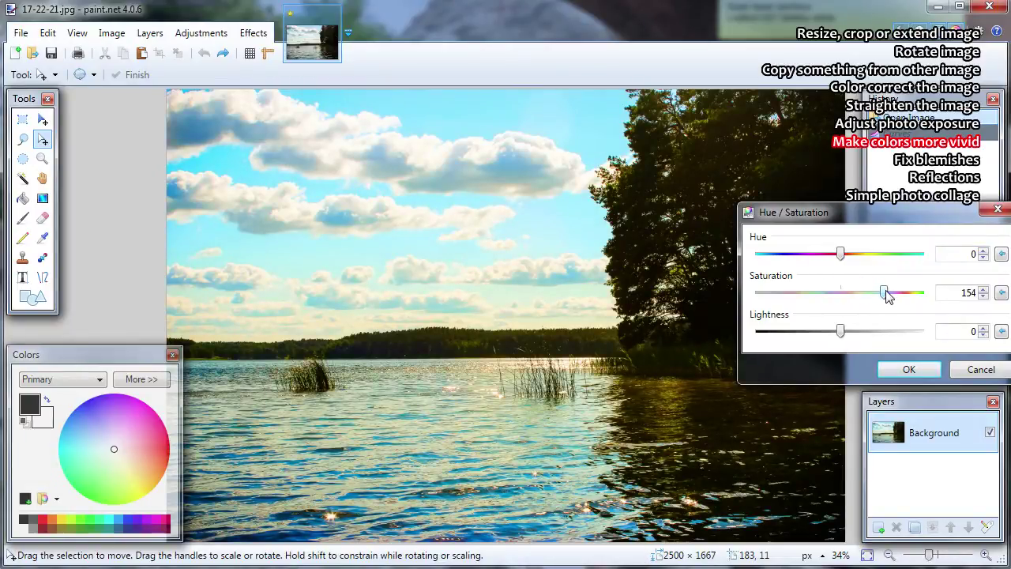
left_click(997, 210)
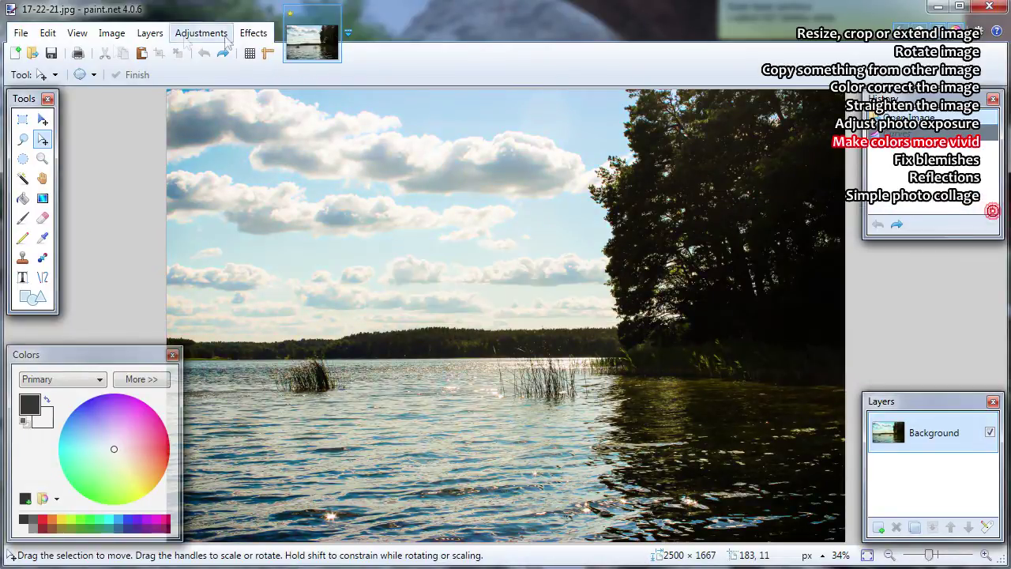
Step: Start Curves in RGB mode and raise the midpoint of the curve with the Red, Green and Blue channels all enabled
left_click(202, 33)
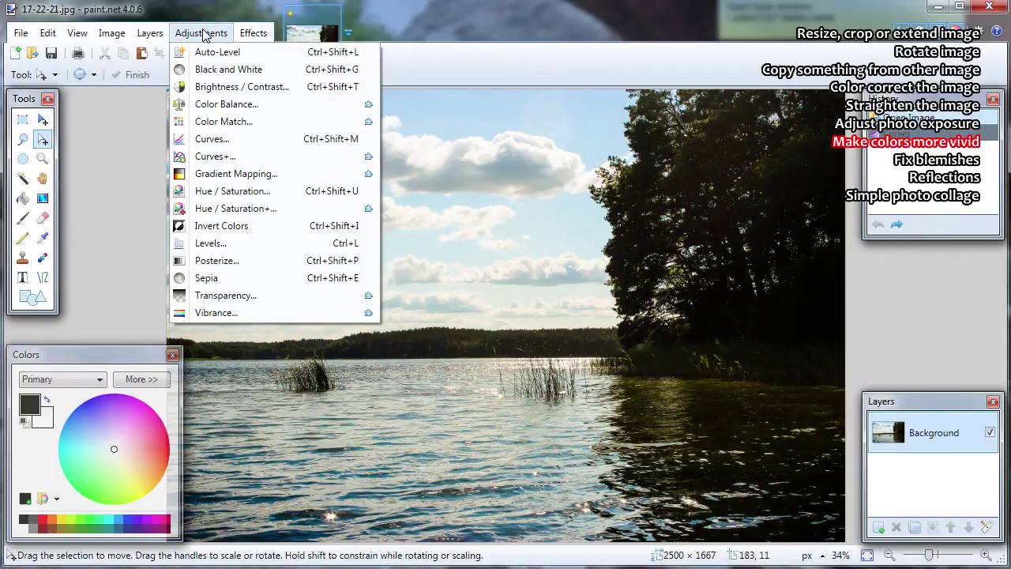
double_click(203, 33)
left_click(221, 138)
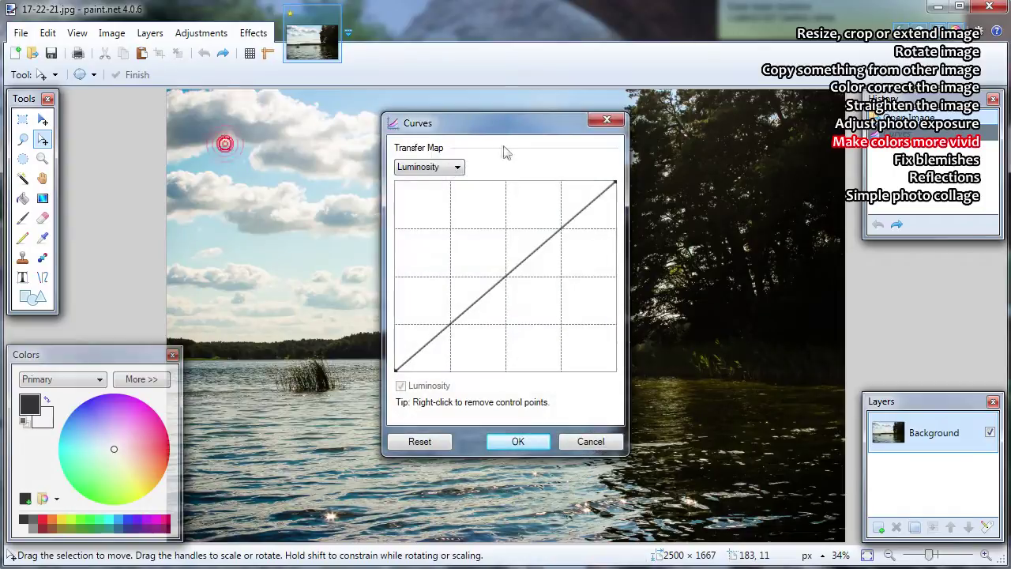
left_click_drag(464, 126, 822, 140)
left_click(806, 176)
left_click(766, 207)
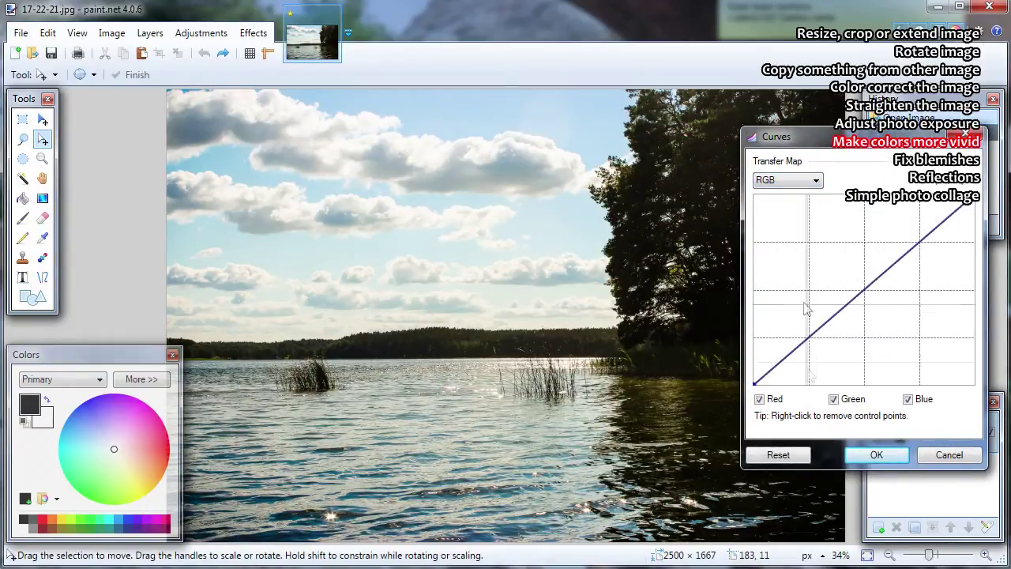
left_click(847, 399)
left_click(917, 398)
left_click(857, 399)
left_click(923, 398)
left_click_drag(853, 301, 852, 277)
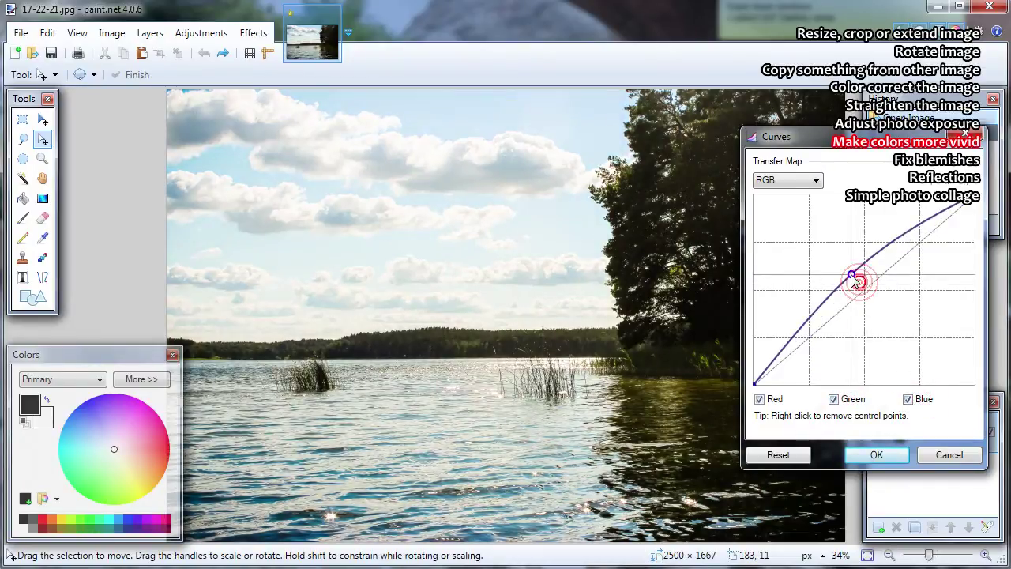
Step: Try raising a control point on the Red curve alone, with the Green and Blue channels disabled
left_click(845, 401)
left_click(908, 400)
left_click_drag(842, 285, 839, 243)
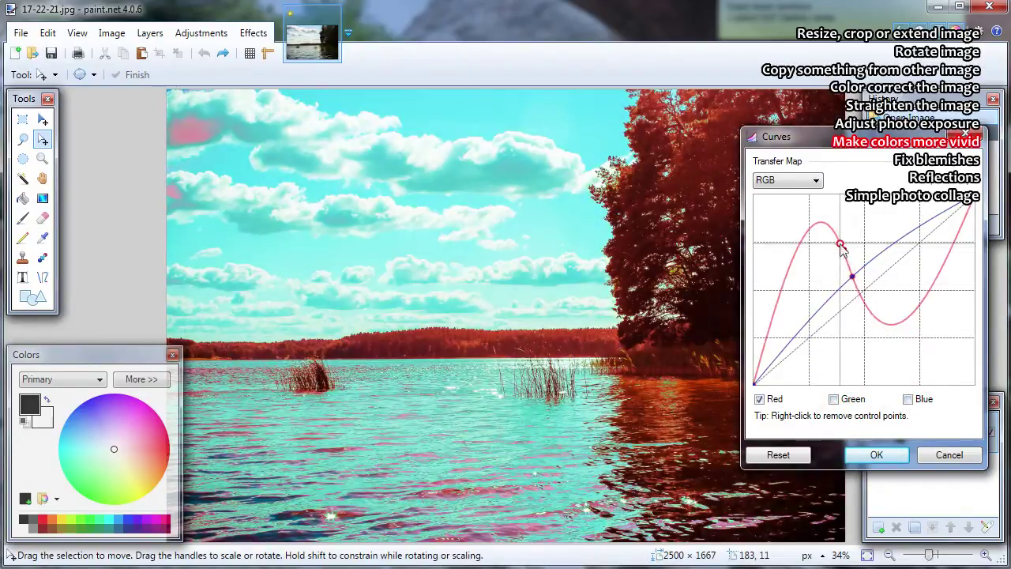
left_click(947, 455)
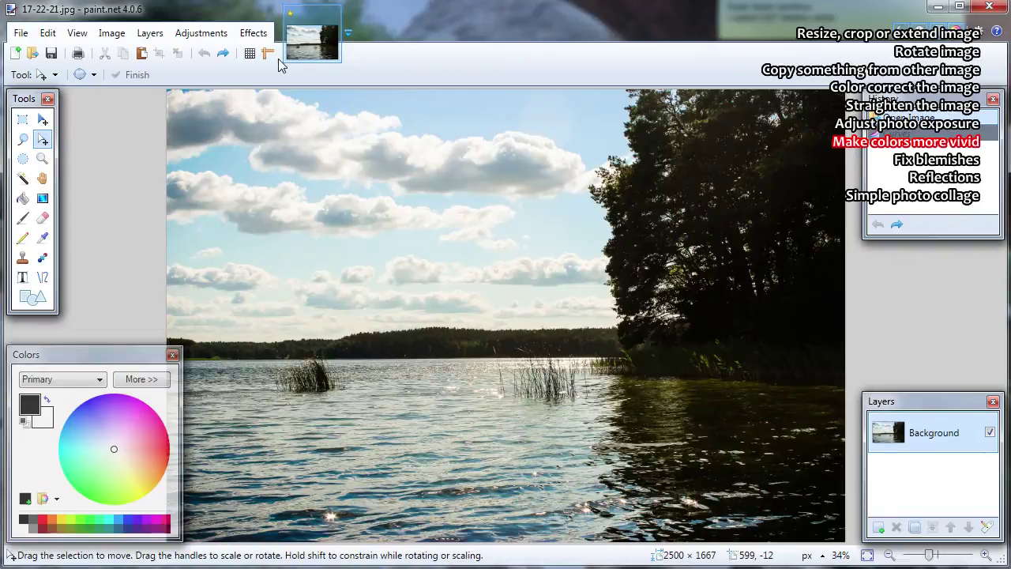
Step: Try boosting the photo's colors with the Vibrance adjustment, setting the amount to 193
left_click(212, 33)
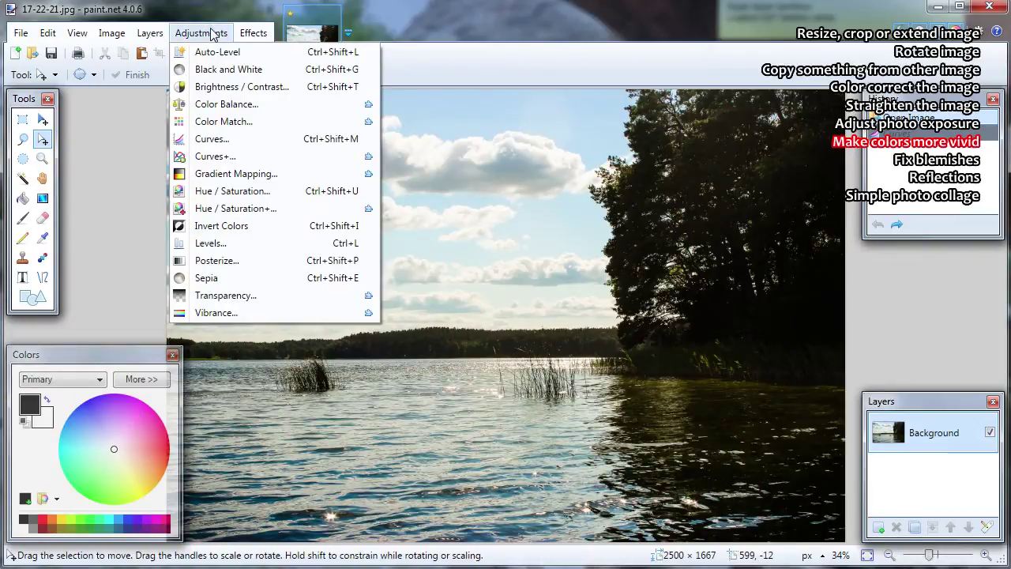
left_click(227, 312)
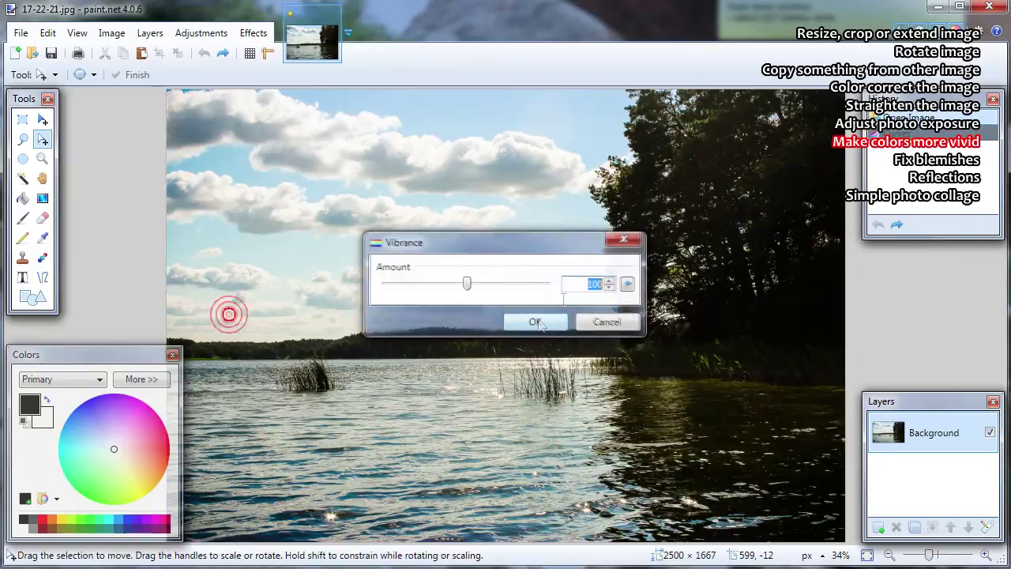
left_click_drag(537, 249, 808, 212)
left_click_drag(740, 243, 817, 247)
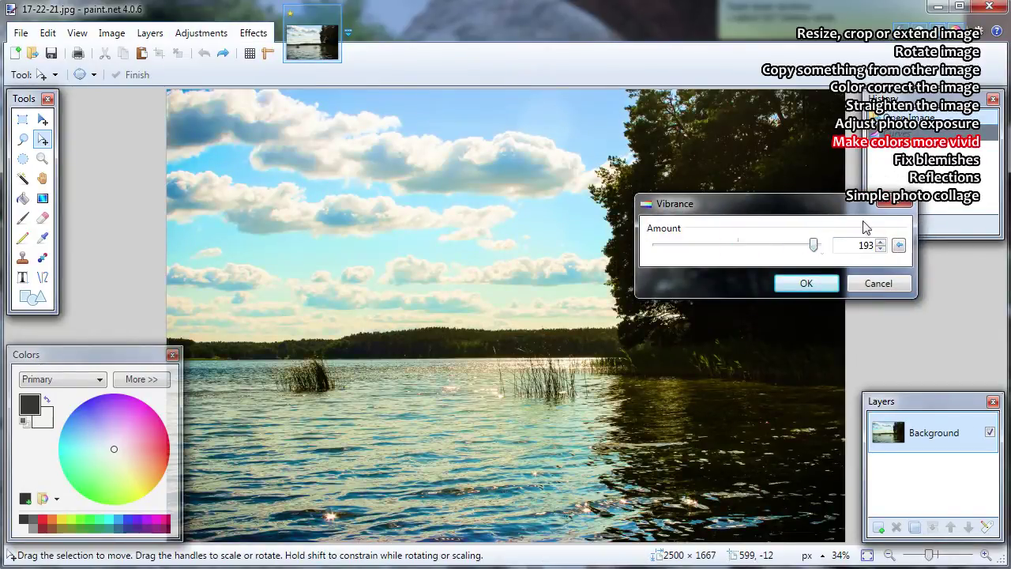
left_click(898, 204)
Step: Try making the lake photo's colors more vivid with the Cycle HSV effect, setting the saturation to 20
left_click(254, 32)
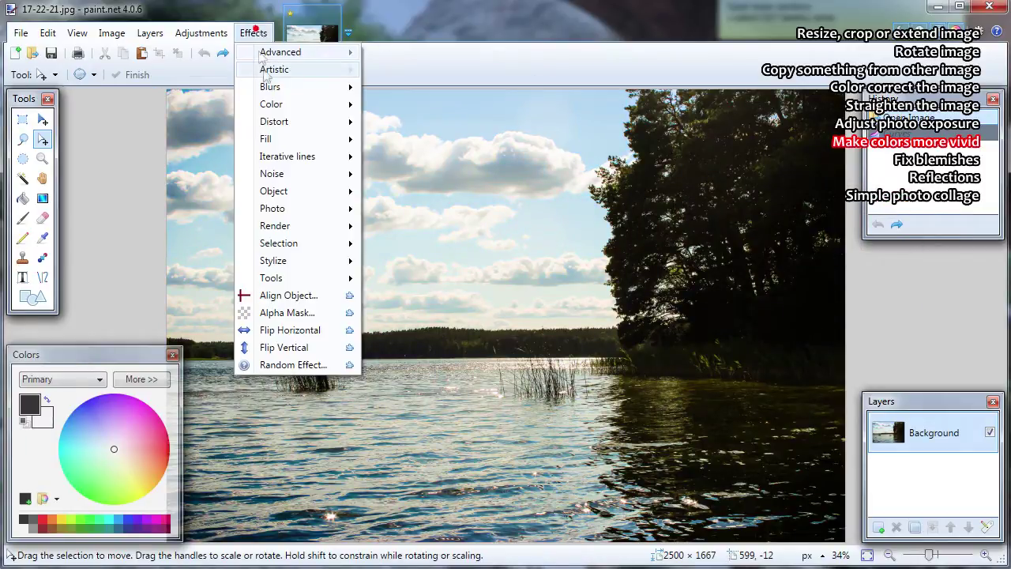
mouse_move(272, 103)
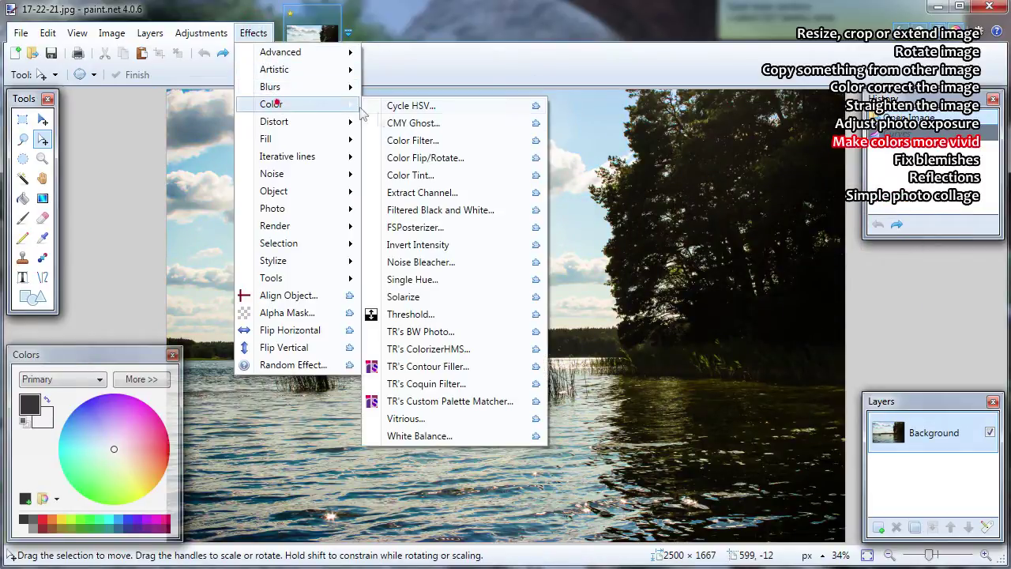
left_click(440, 111)
left_click_drag(508, 198, 839, 213)
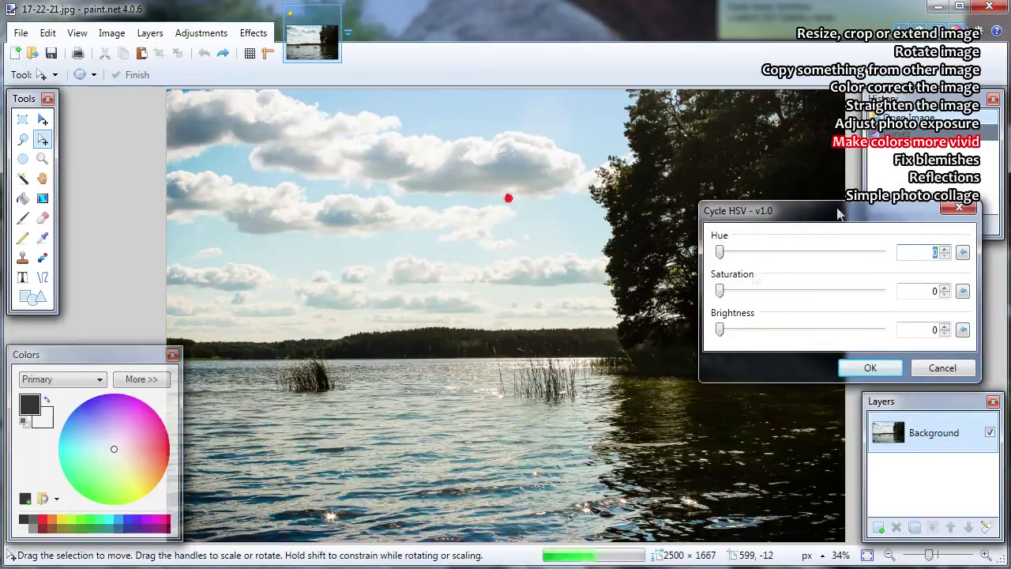
left_click_drag(718, 291, 751, 290)
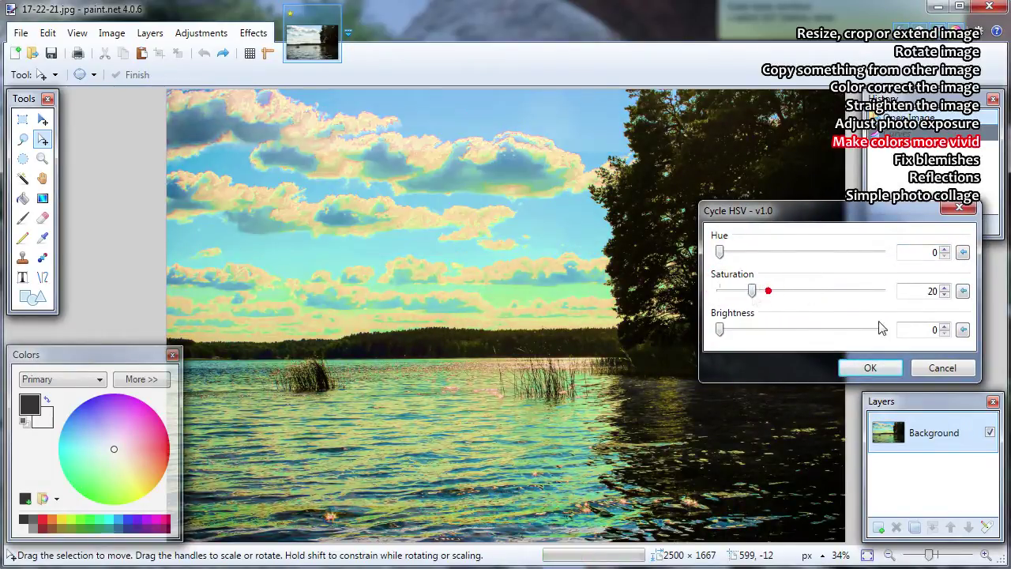
left_click(946, 367)
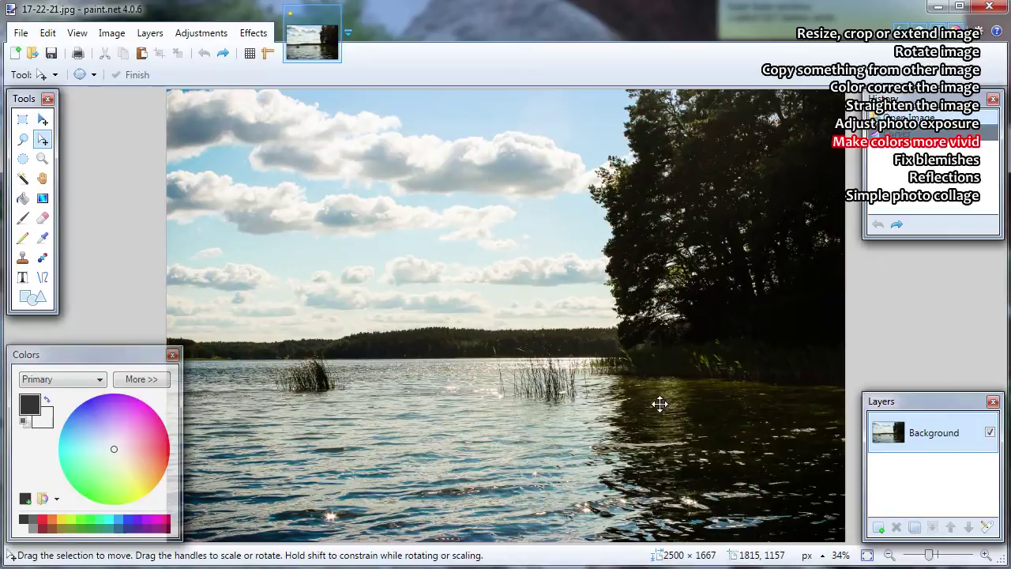
Step: Duplicate the Background layer of the lake photo and set the copy to Overlay blending with an opacity of 165
left_click(915, 526)
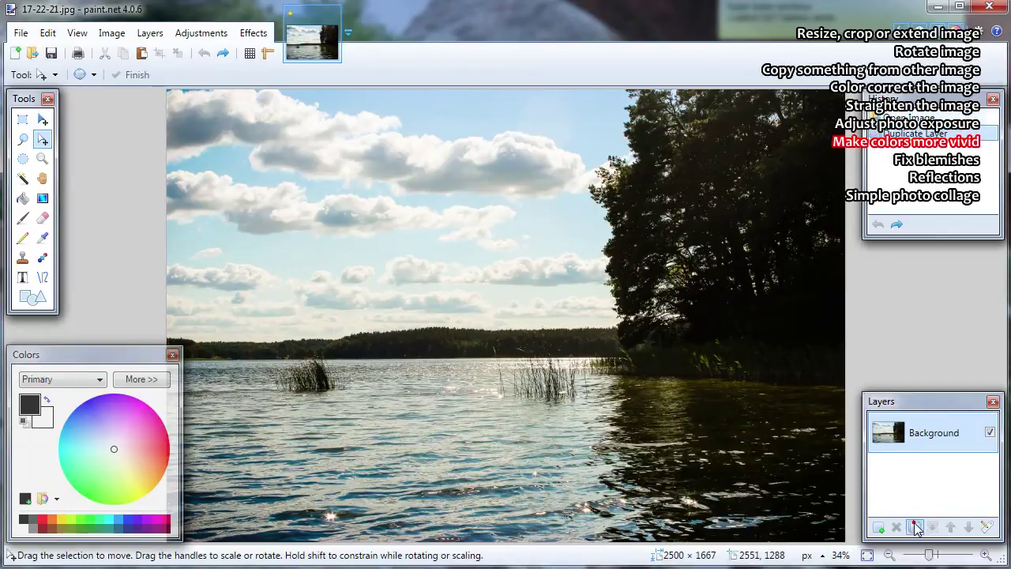
double_click(924, 428)
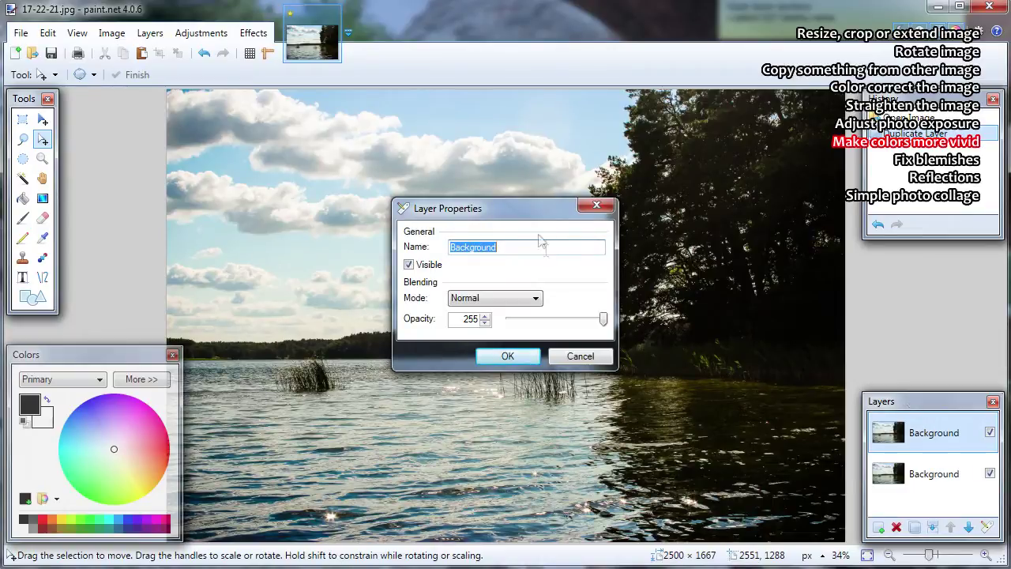
left_click_drag(533, 207, 913, 212)
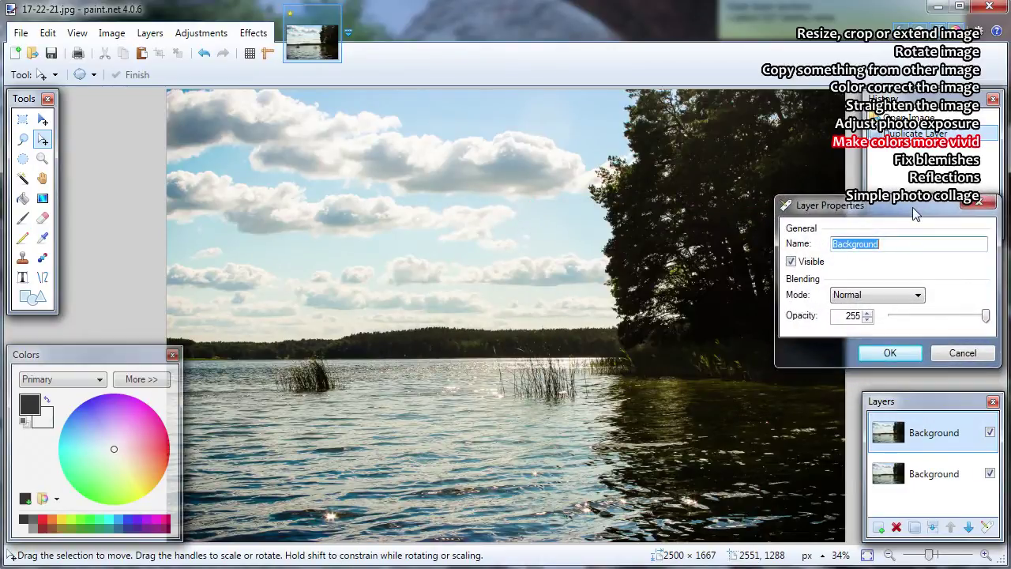
left_click(875, 295)
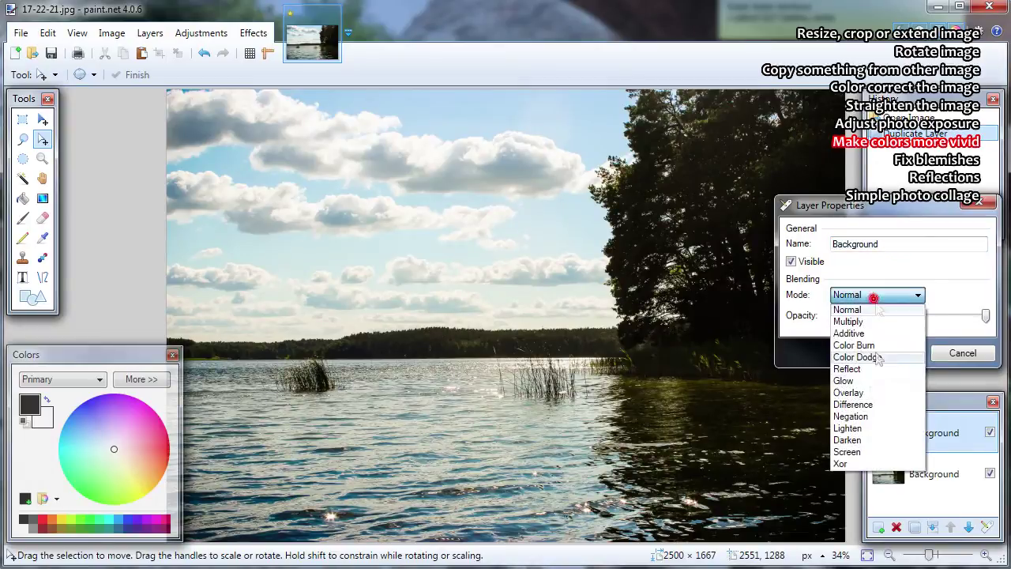
left_click(857, 390)
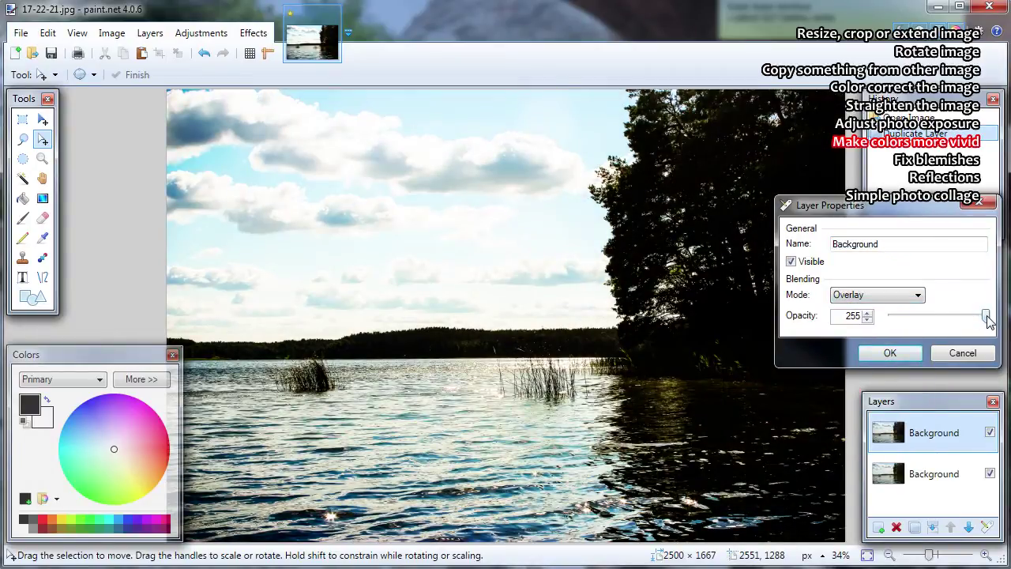
left_click_drag(987, 319, 954, 318)
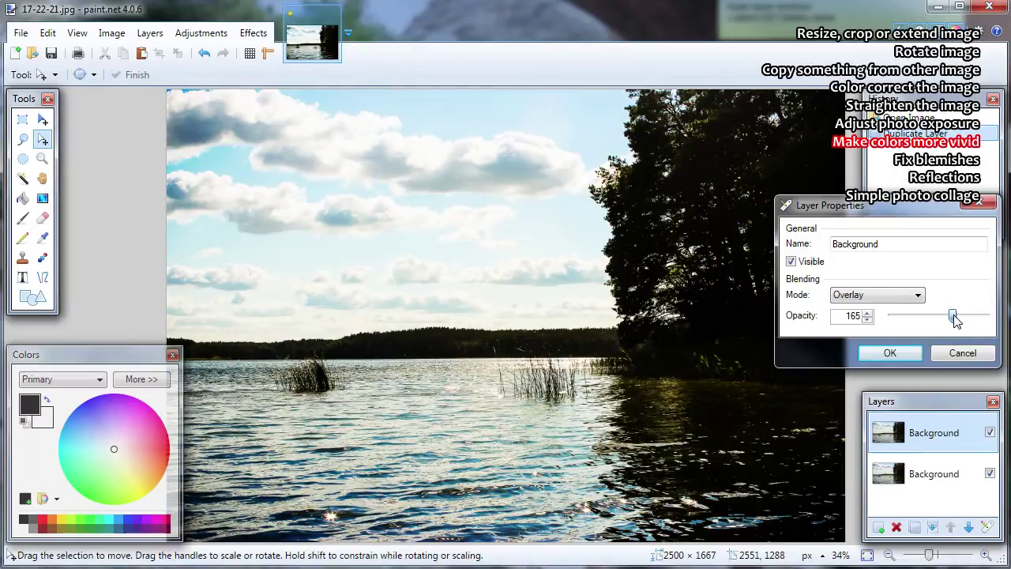
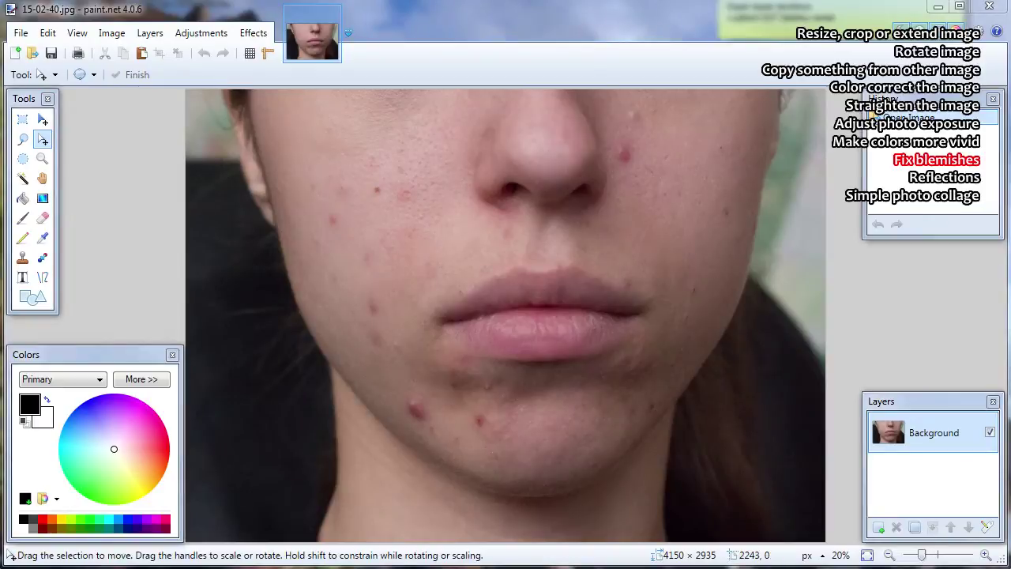
Step: Activate the Clone Stamp tool for the face photo with a brush width of 75 and a hardness of 16%
left_click(474, 23)
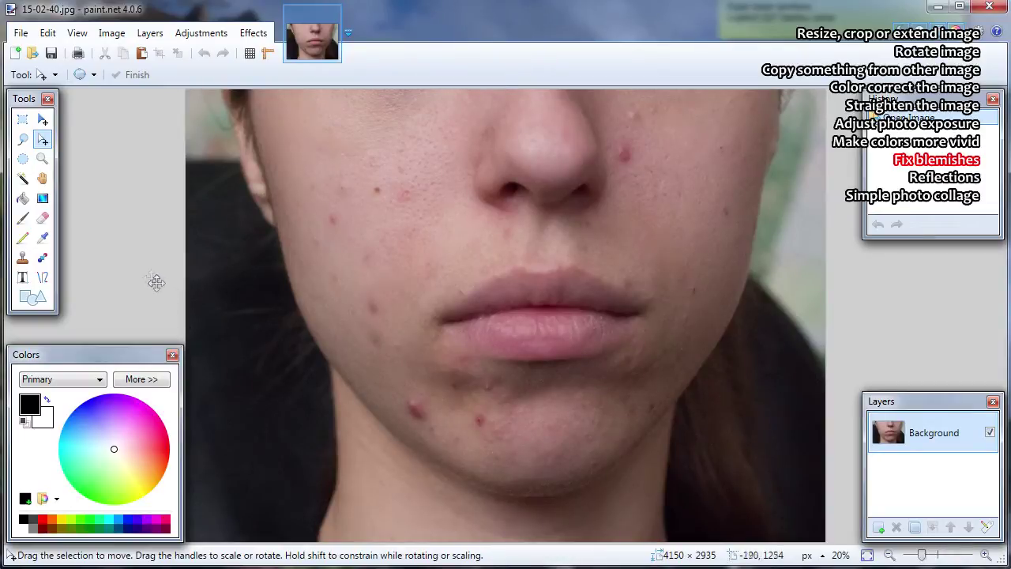
left_click(24, 259)
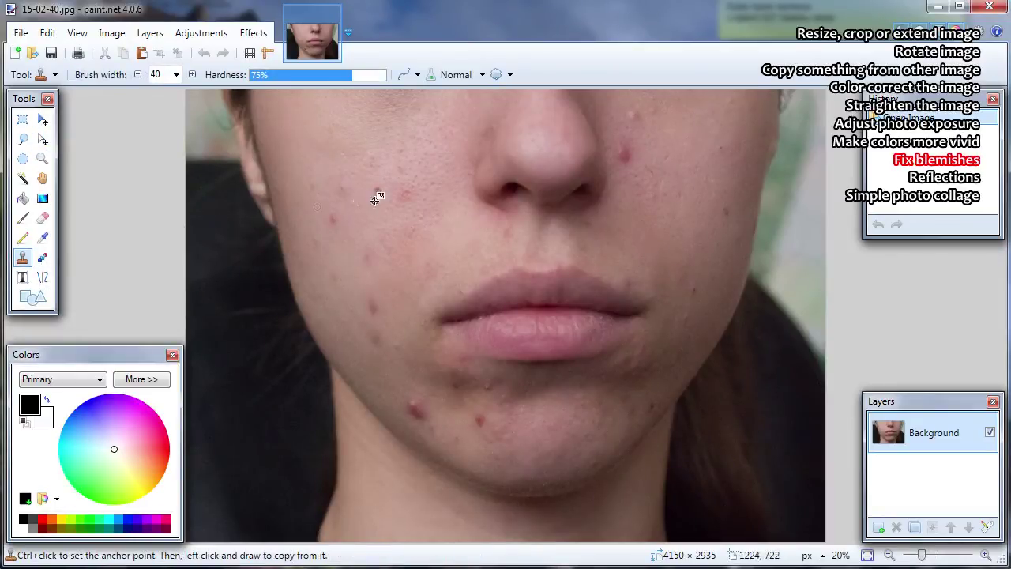
left_click(158, 71)
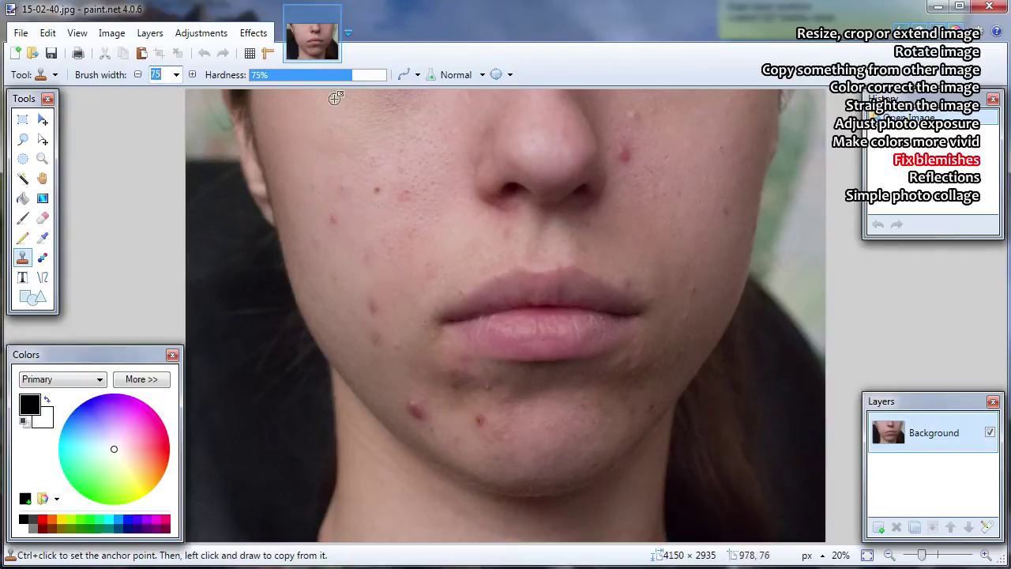
left_click(267, 74)
left_click_drag(267, 74, 271, 75)
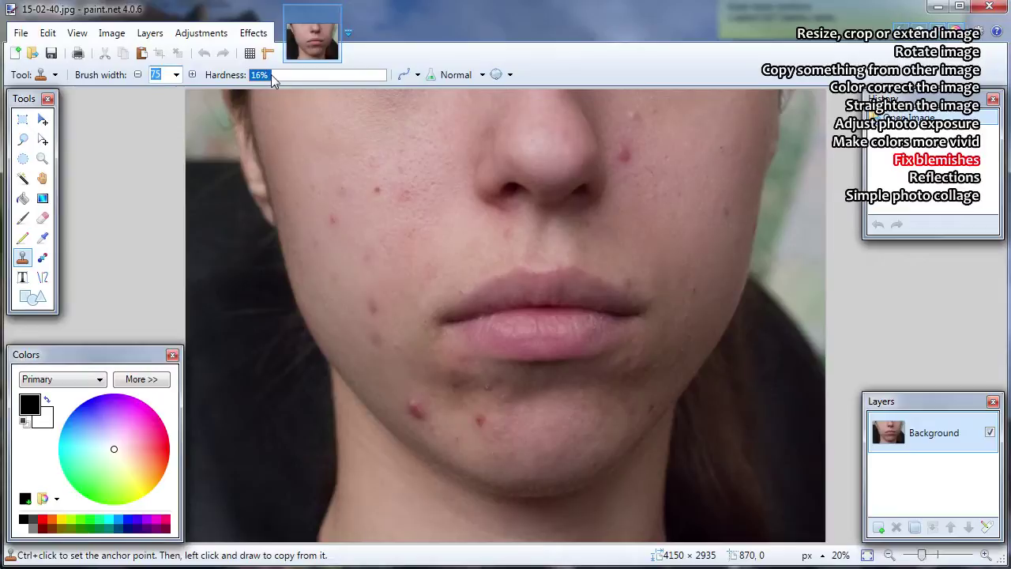
Step: Set the brush width to 80 and clone clean skin from just below the brown cheek spot over that spot
left_click(378, 202, "ctrl")
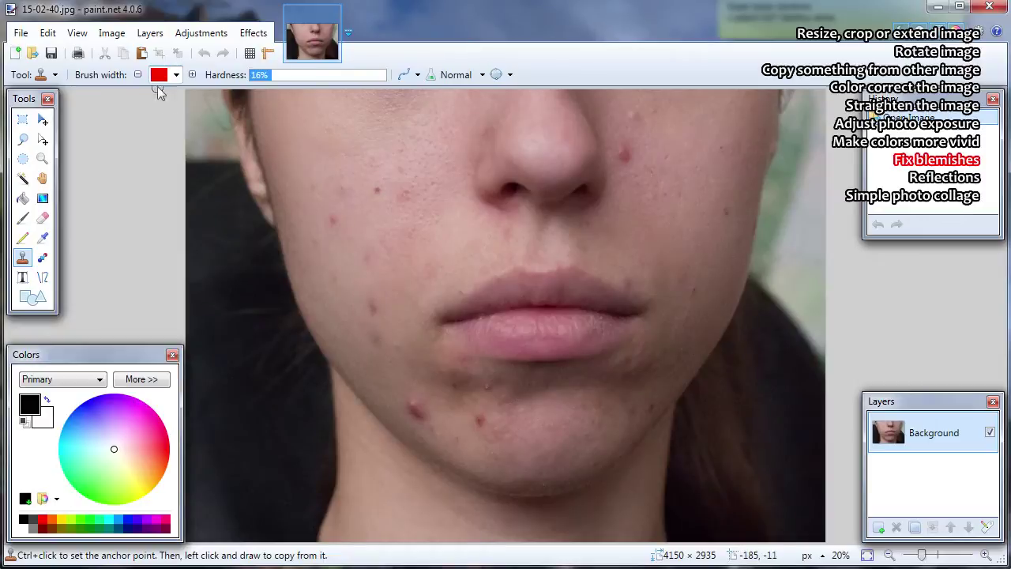
type("45")
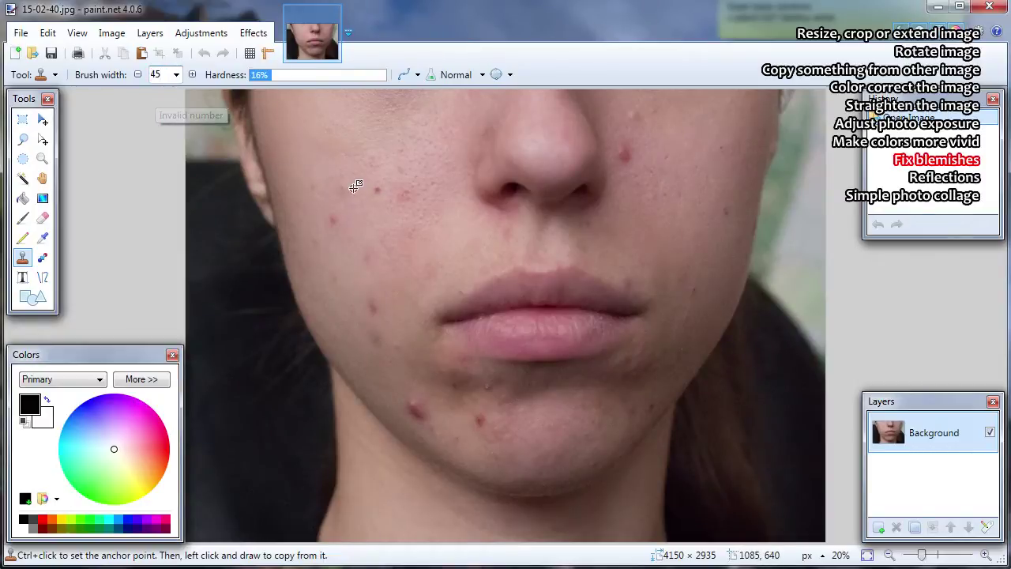
double_click(161, 74)
key("BackSpace")
type("70")
key("Down")
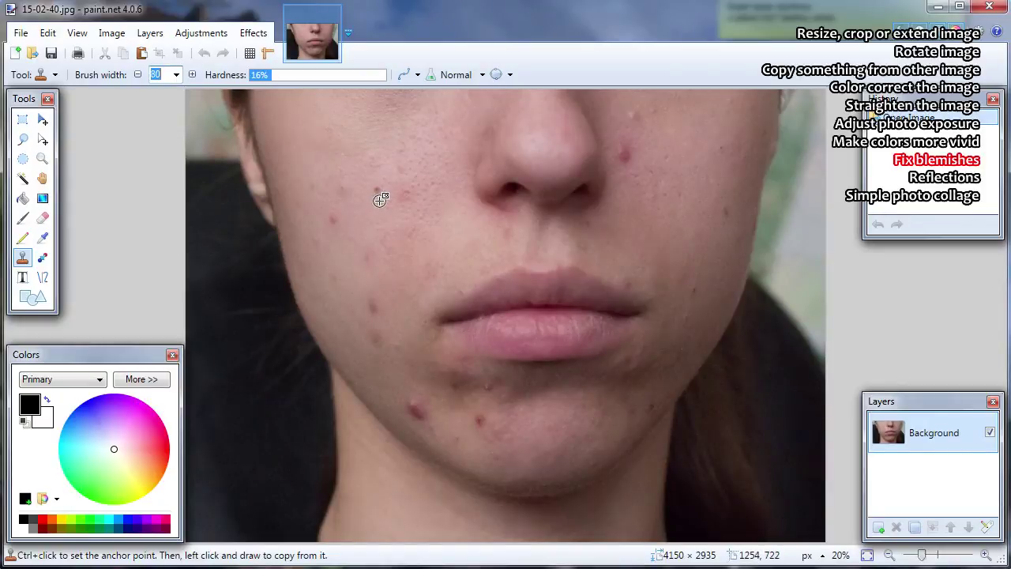
left_click(379, 201, "ctrl")
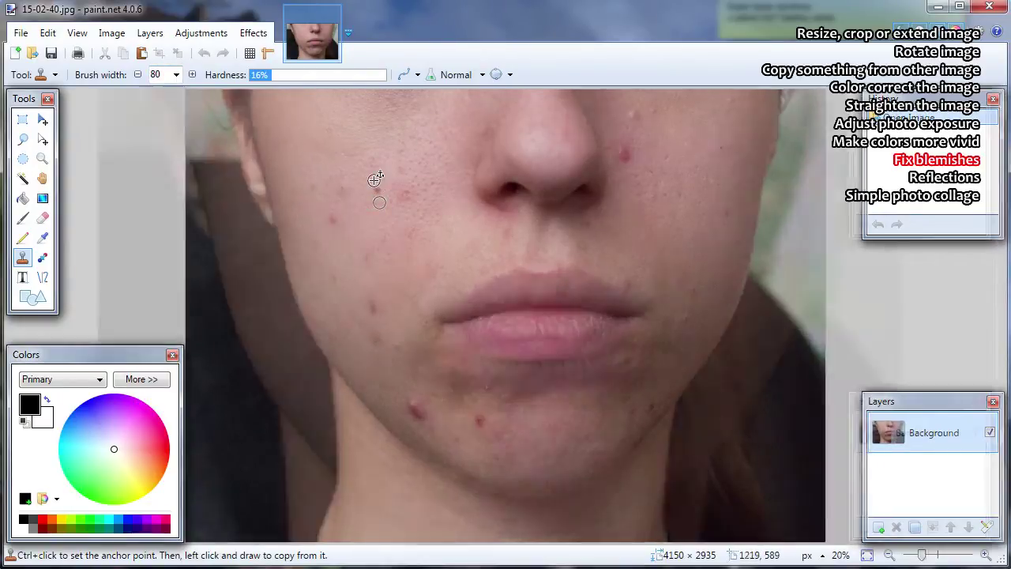
scroll(375, 179, "up", 6)
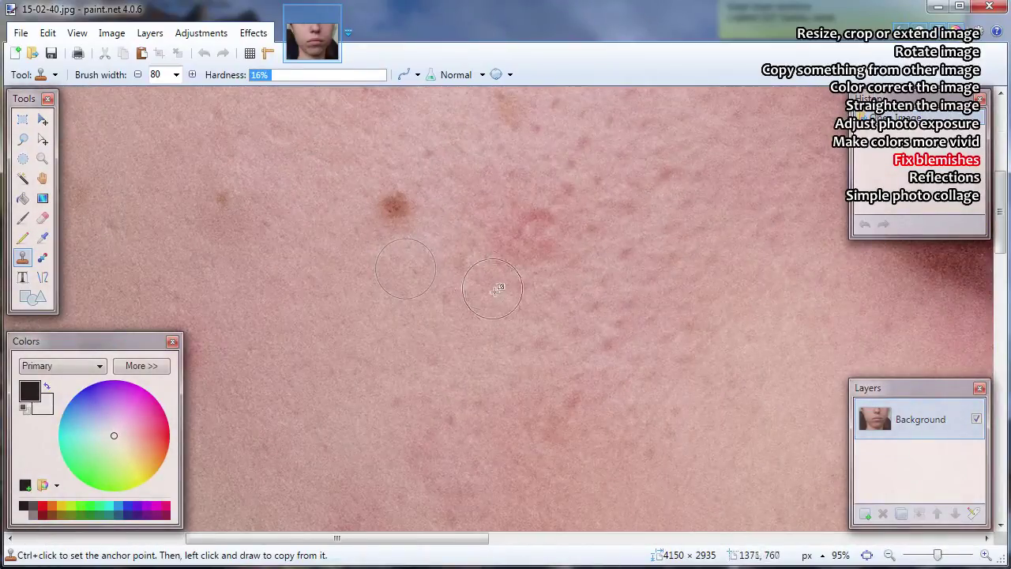
left_click_drag(403, 204, 392, 208)
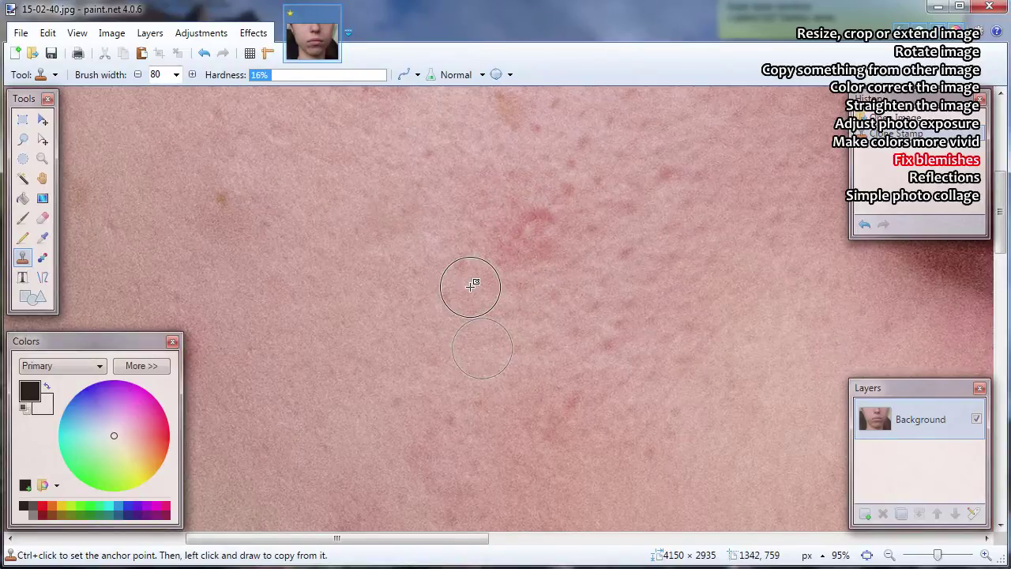
Step: Set the brush width to 125 and clone clean nearby skin over the red patch and the other marks on the cheek
key("bracketleft")
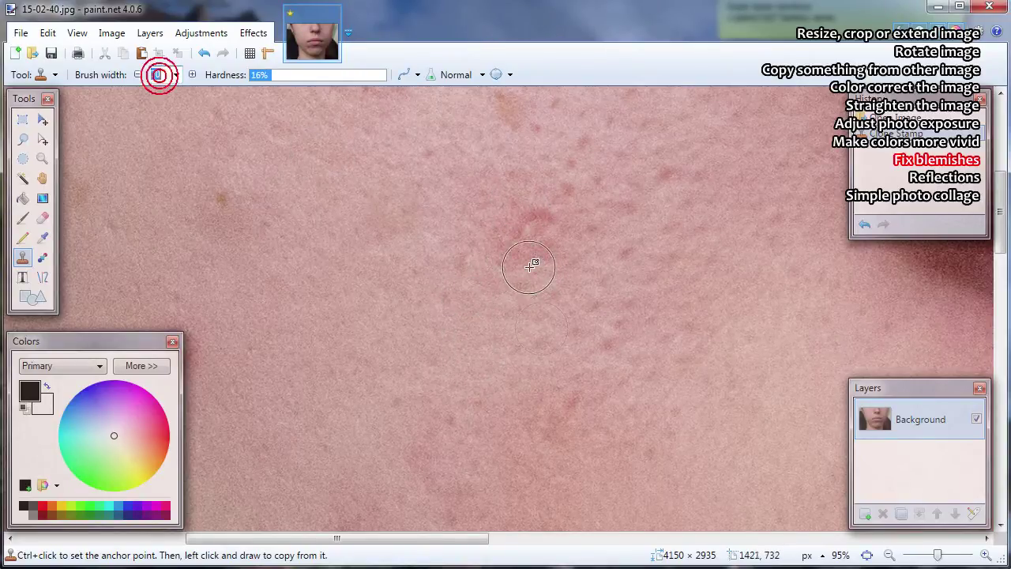
key("bracketright")
key("bracketright")
key("bracketright")
key("bracketright")
key("bracketright")
key("bracketright")
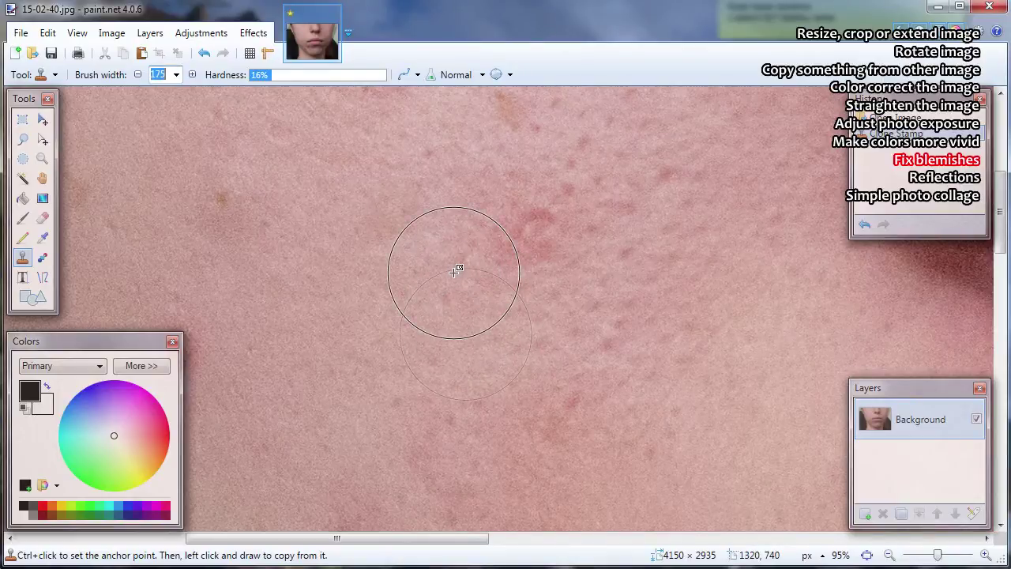
key("bracketleft")
key("bracketleft")
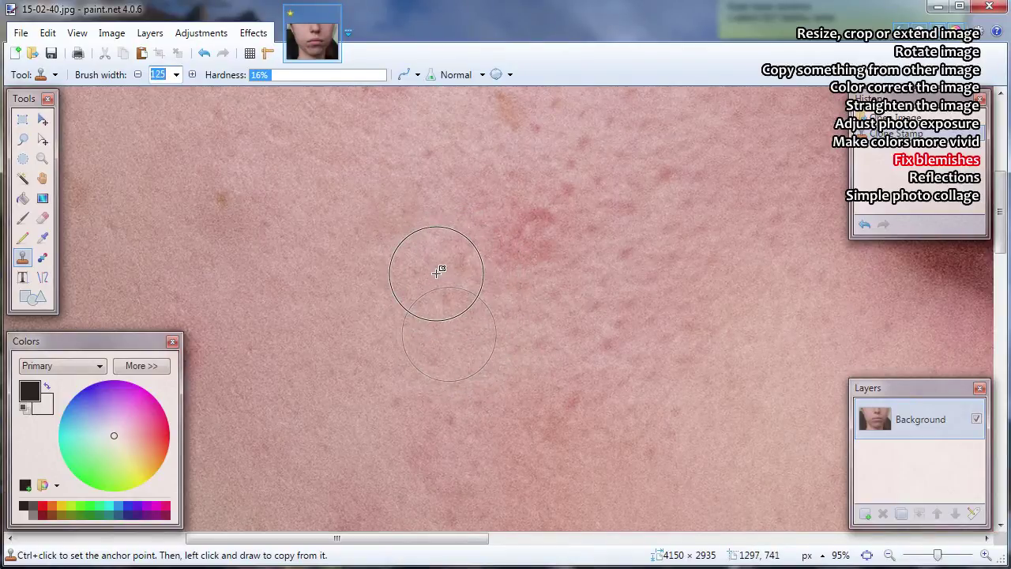
left_click_drag(430, 262, 439, 276)
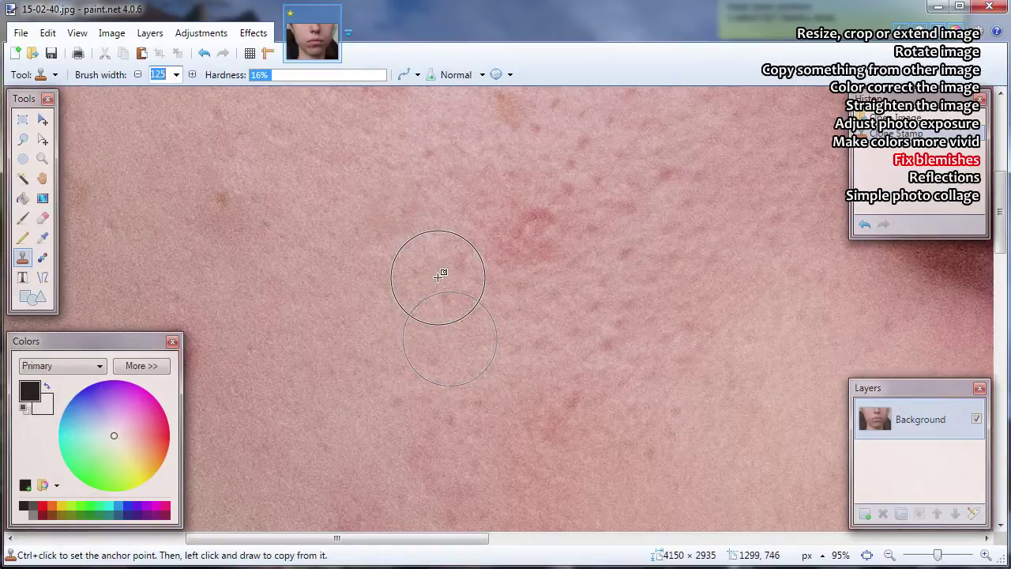
left_click(439, 275, "ctrl")
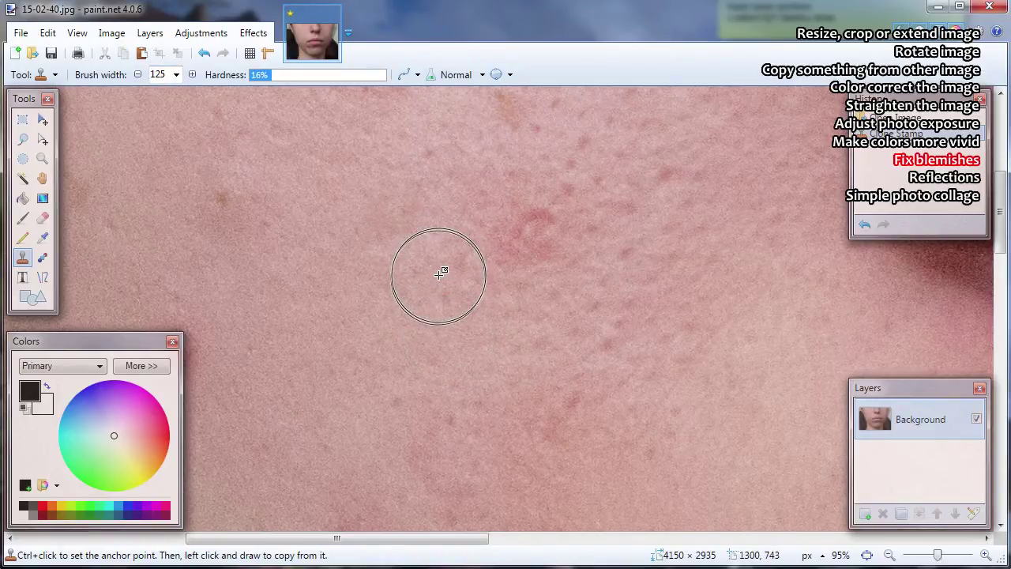
left_click(537, 239)
left_click(656, 349)
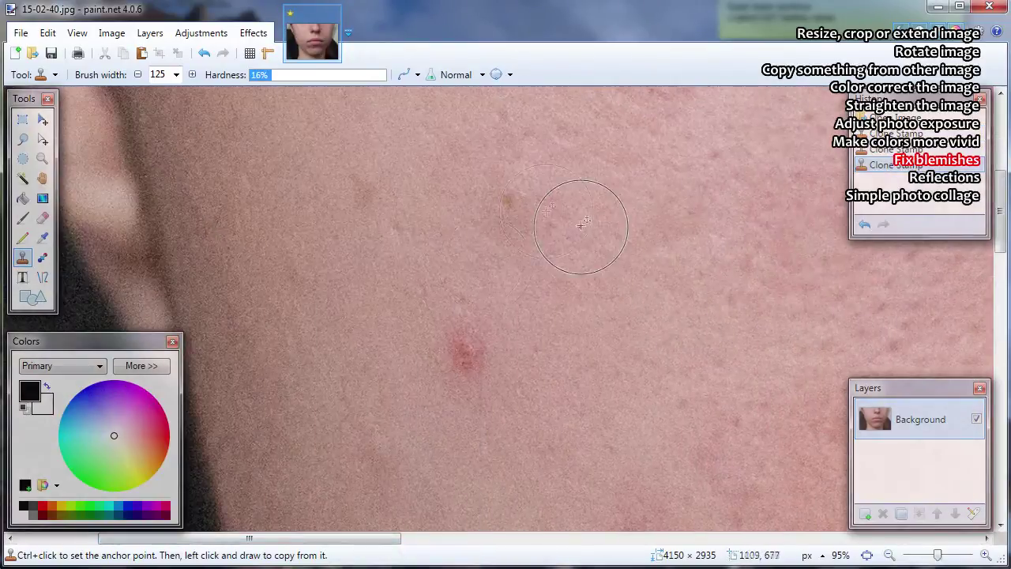
left_click(363, 205)
left_click_drag(367, 212, 360, 135)
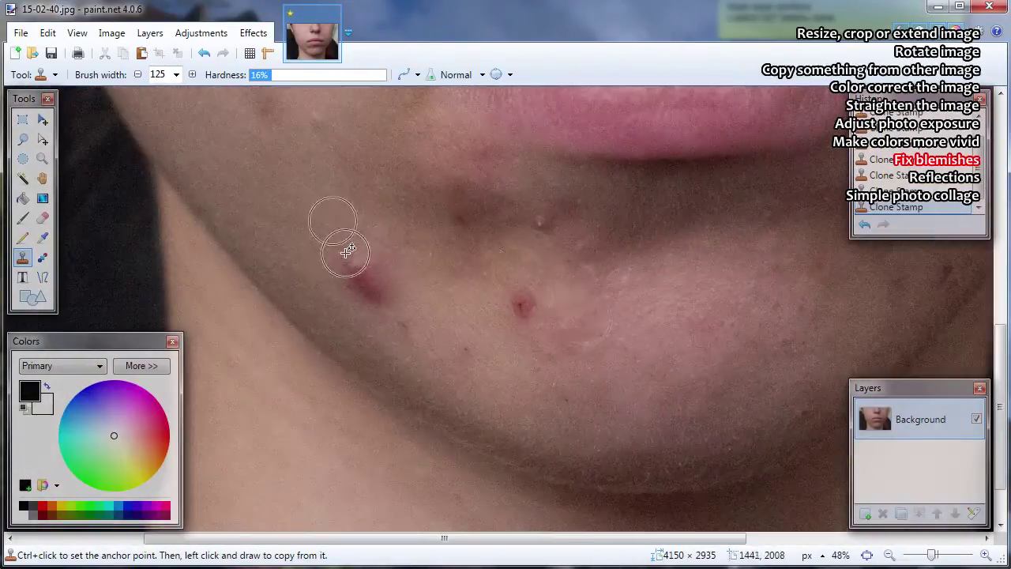
Step: Adjust the Clone Stamp brush width to 100 for retouching the blemishes on the chin
key("bracketright")
key("bracketright")
key("bracketright")
key("bracketright")
key("bracketright")
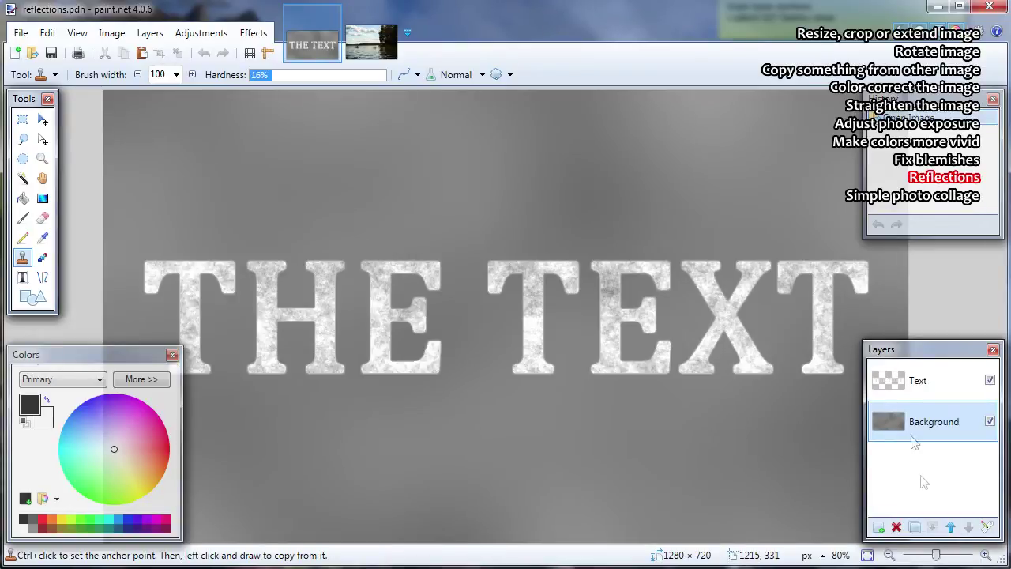
Step: Duplicate the Text layer in reflections.pdn and flip the copy vertically
left_click(919, 381)
left_click(914, 527)
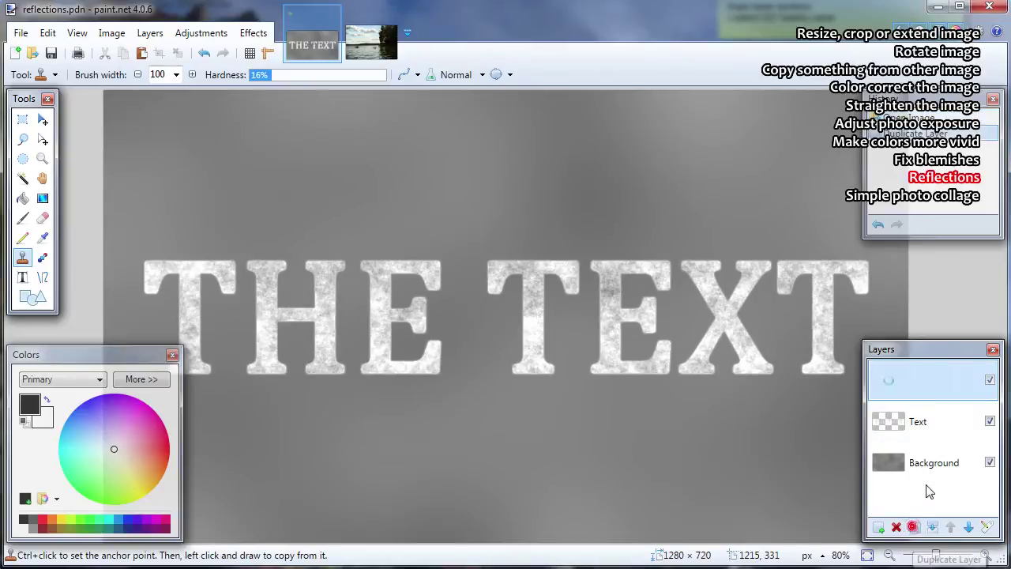
left_click(145, 33)
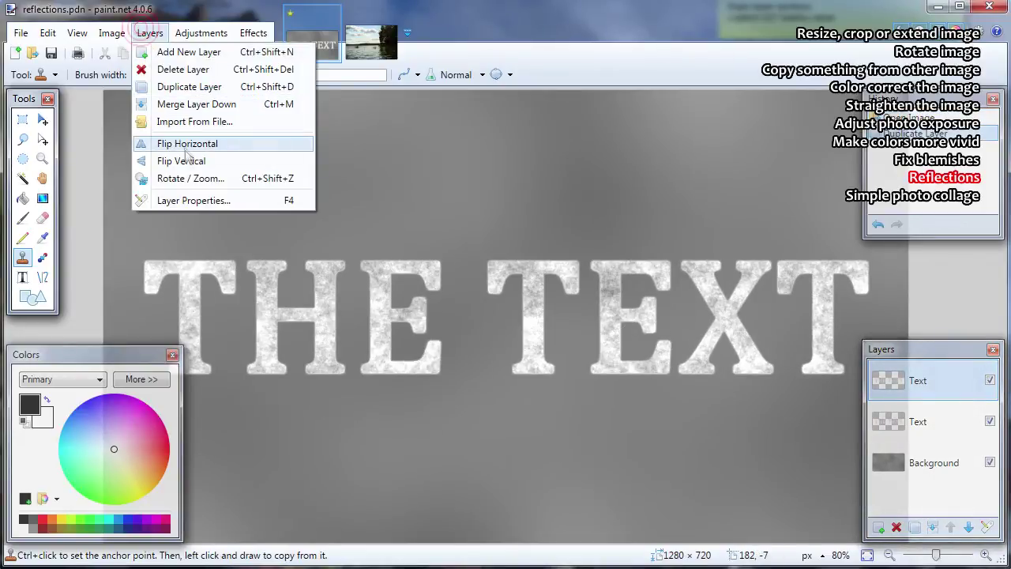
left_click(186, 160)
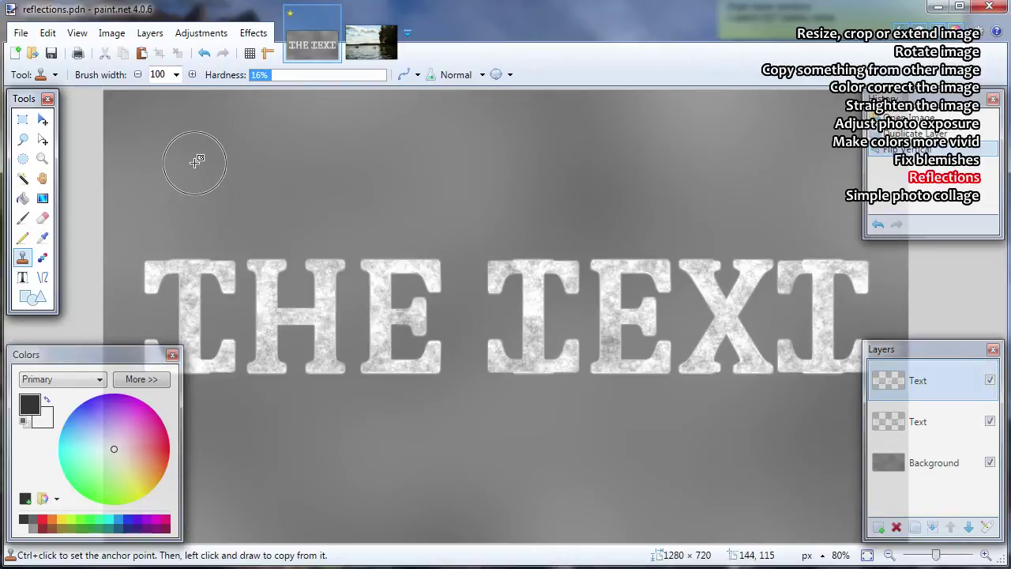
Step: Select the whole flipped Text layer, move it straight down about 184 px to mirror the original from its lower edge, and deselect
left_click(42, 117)
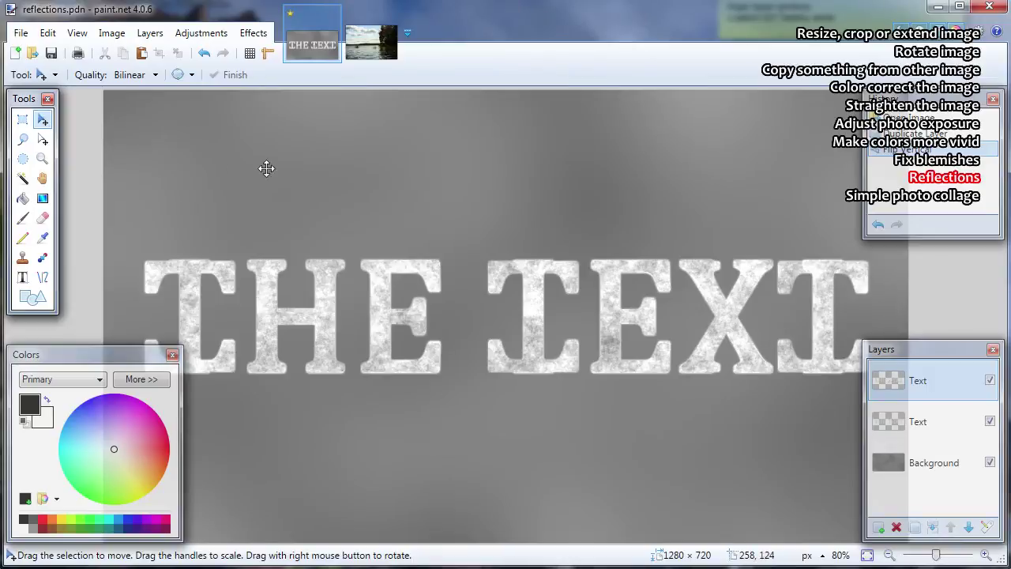
key("ctrl+a")
key("Down")
key("Down")
key("Down")
key("Down")
key("Down")
key("Down")
key("Down")
key("Down")
key("Down")
key("Down")
key("Down")
key("Down")
key("Down")
key("Down")
key("Down")
key("Down")
key("Down")
key("Down")
key("Down")
key("Down")
key("Down")
key("Down")
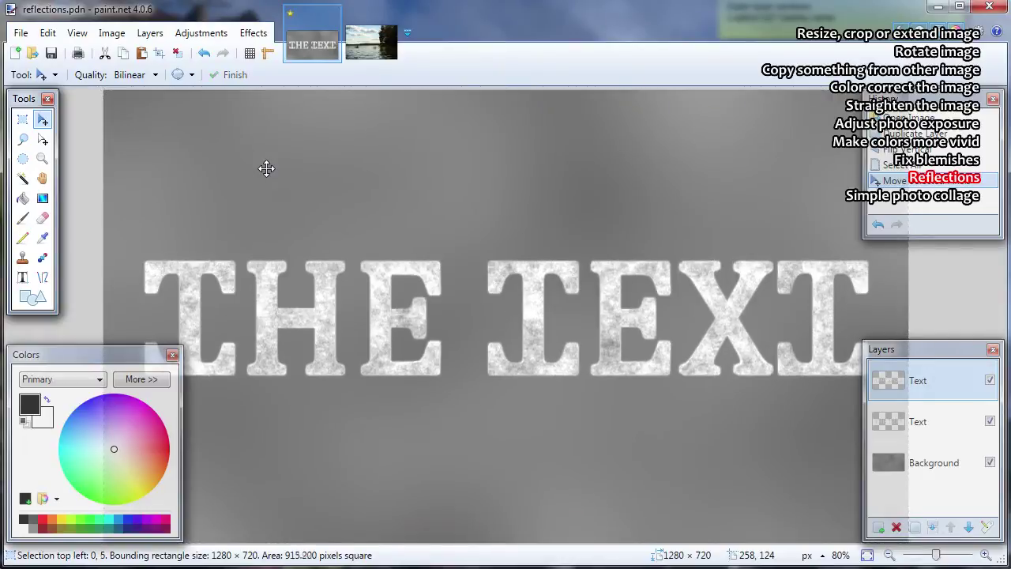
key("Down")
key("Down")
key("Down")
key("Down")
key("Down")
key("Down")
key("Down")
key("Down")
key("Down")
key("Down")
key("Down")
key("Down")
key("Down")
key("Down")
key("Down")
key("Down")
key("Down")
key("Down")
key("Down")
key("Down")
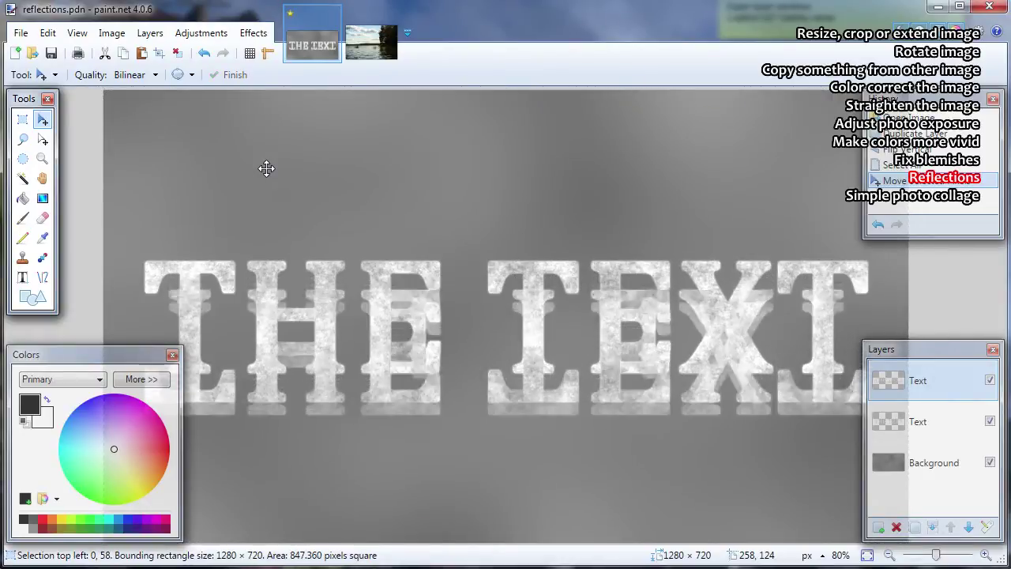
key("Up")
key("Up")
key("Up")
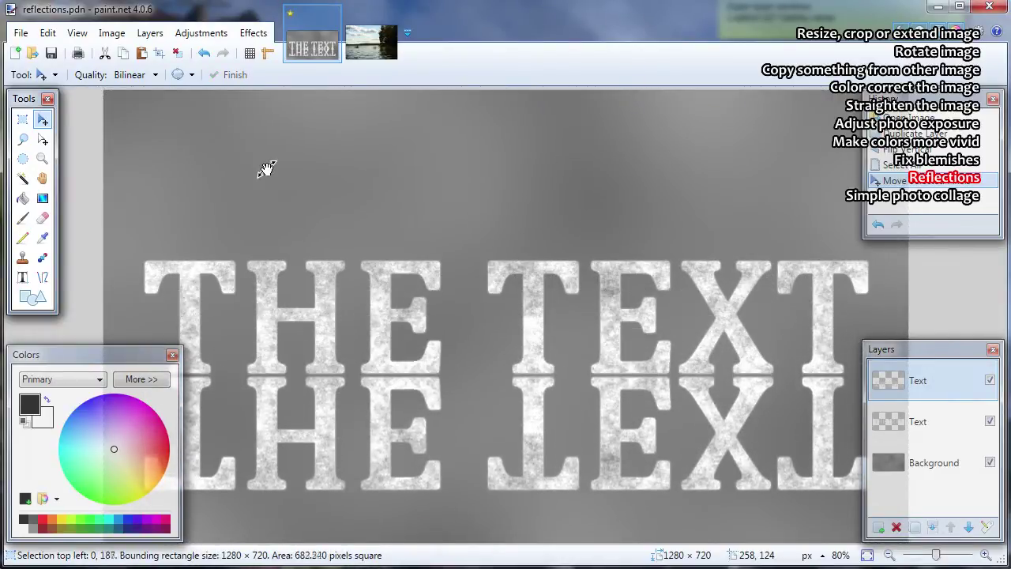
key("Up")
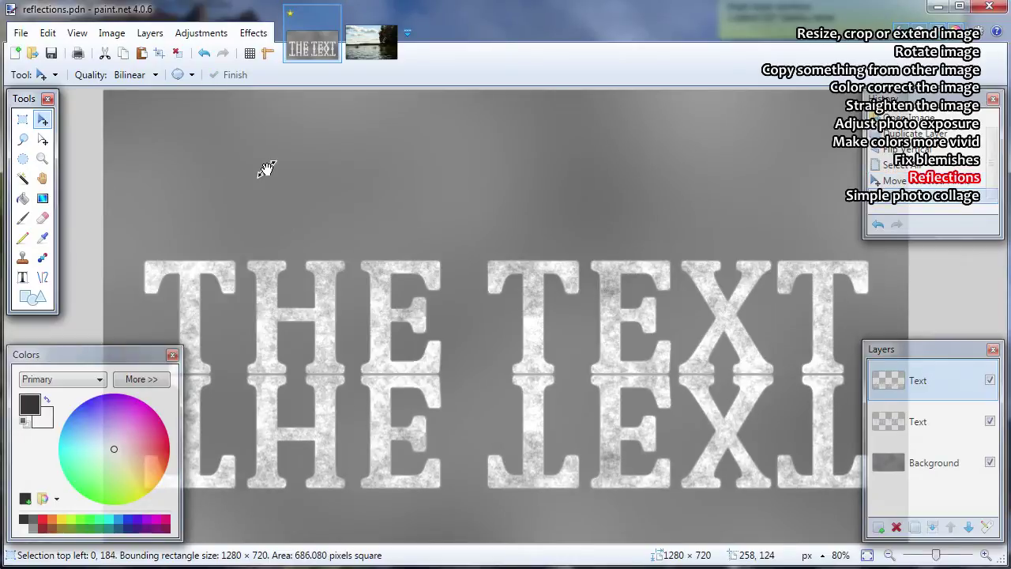
left_click(177, 53)
Step: Fade the flipped text downward with a vertical linear gradient in Transparency Mode, about 325 px long
left_click(42, 202)
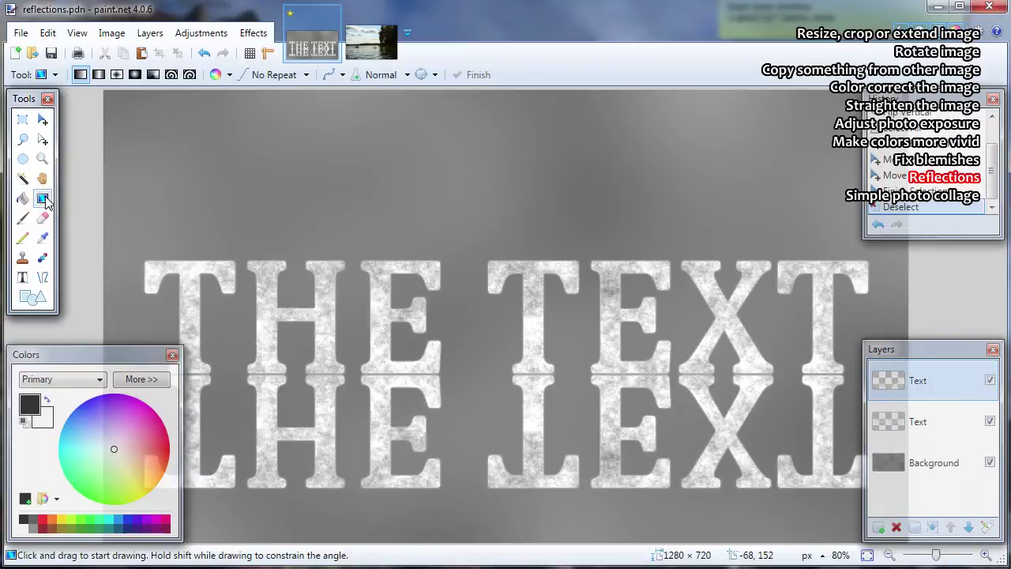
left_click(230, 75)
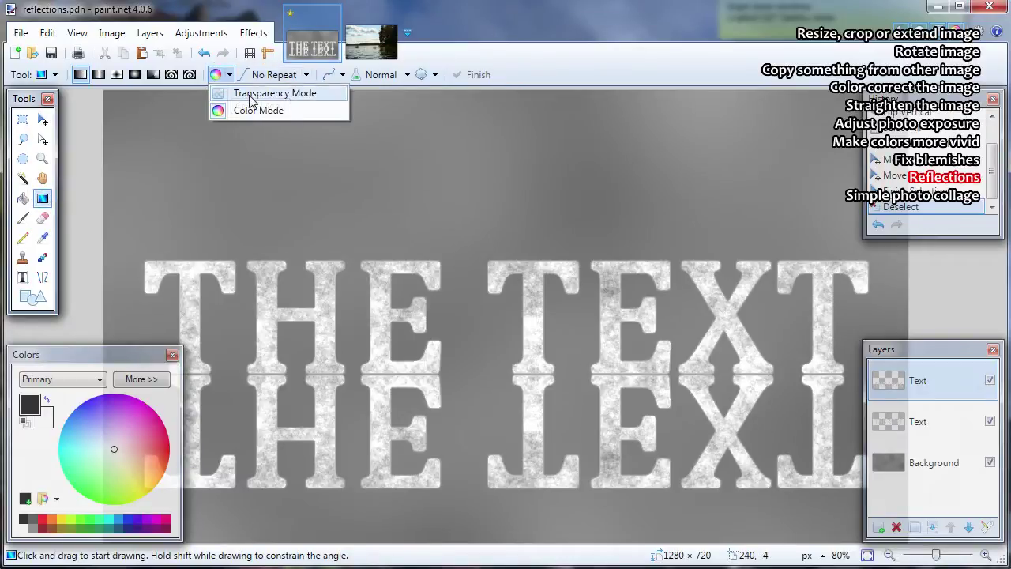
left_click(252, 91)
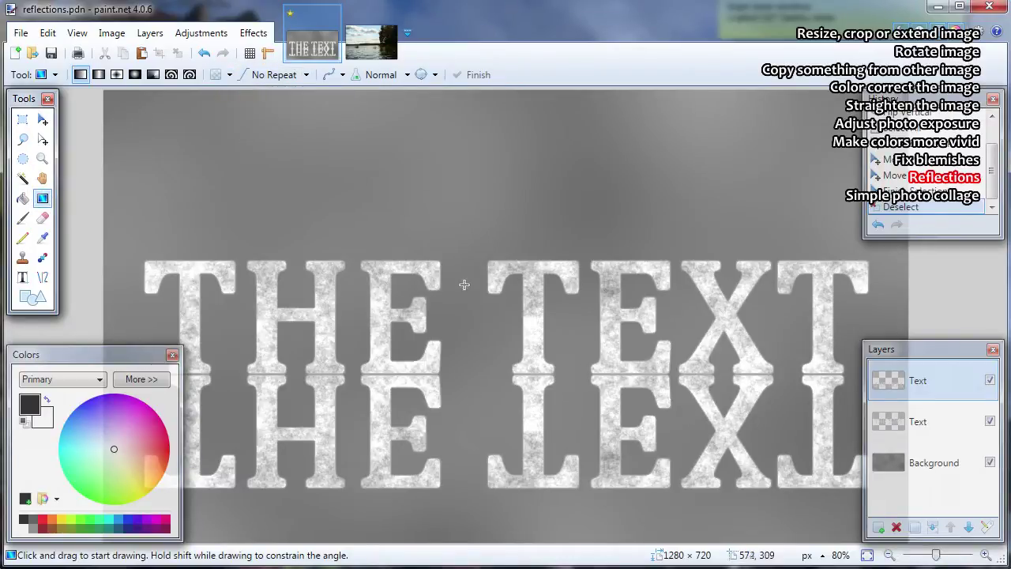
left_click_drag(495, 266, 505, 469)
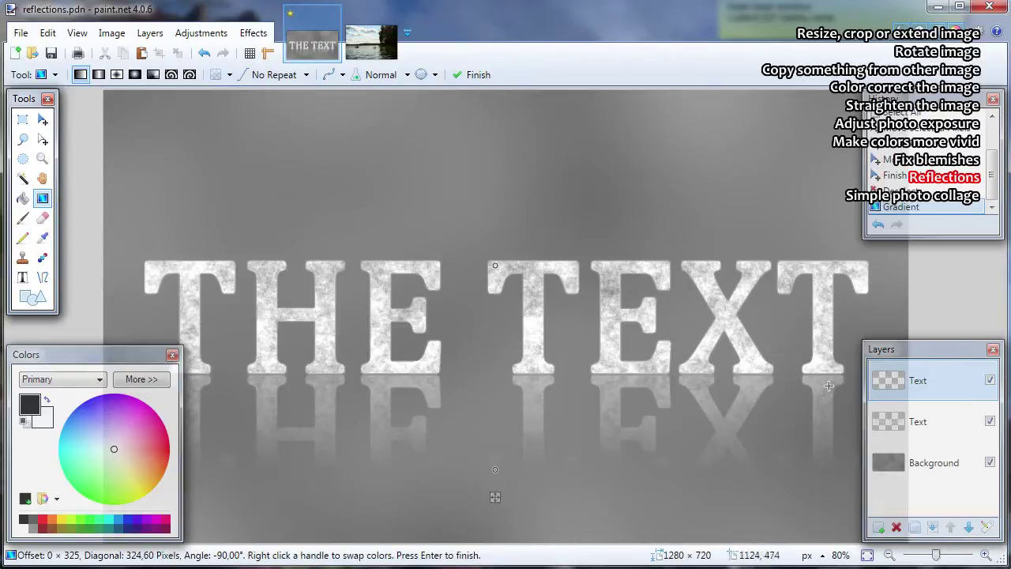
Step: Set the opacity of the flipped Text layer to 180
left_click(898, 378)
double_click(899, 377)
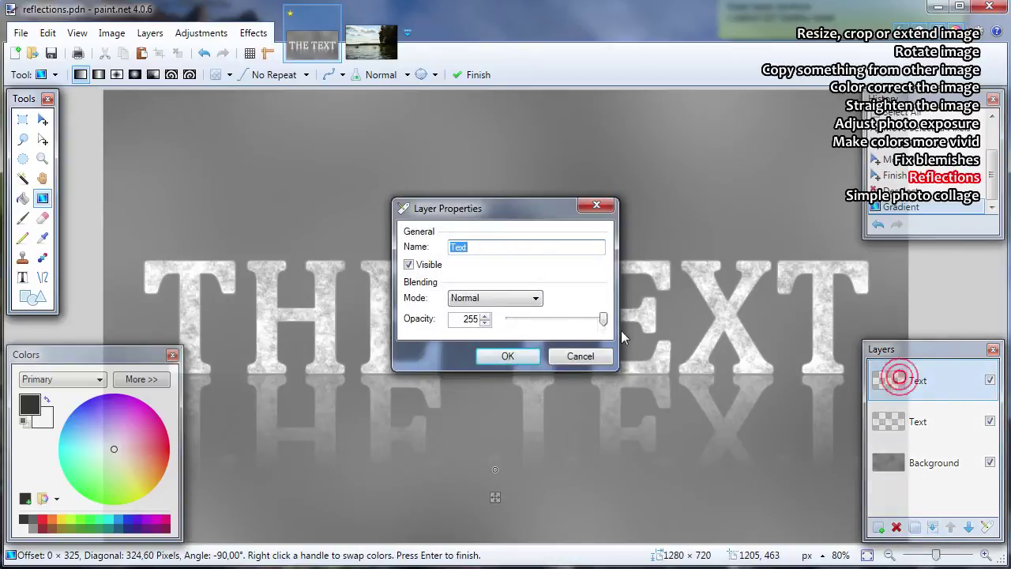
left_click_drag(604, 318, 612, 320)
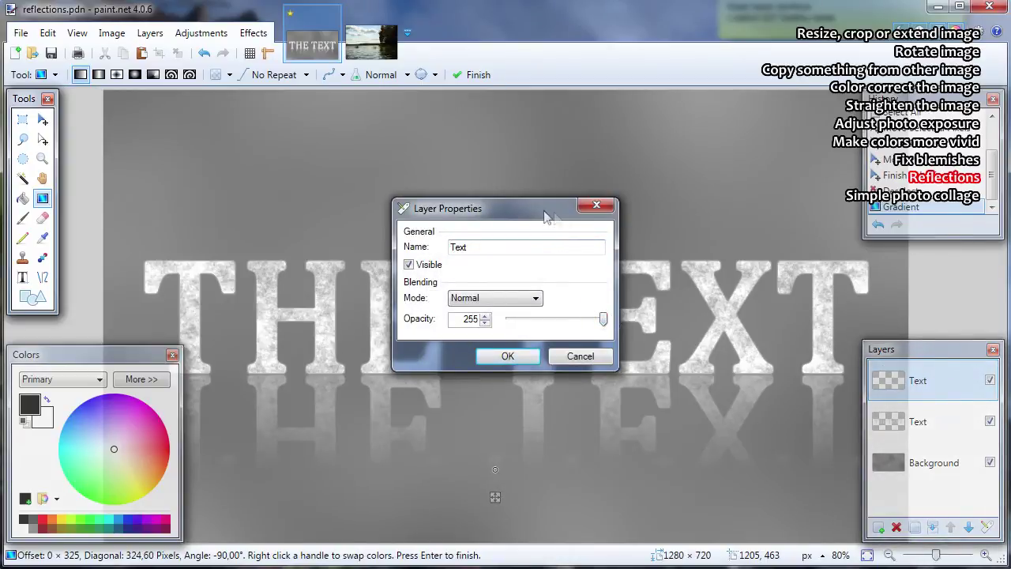
left_click_drag(541, 210, 765, 95)
left_click_drag(825, 206, 801, 215)
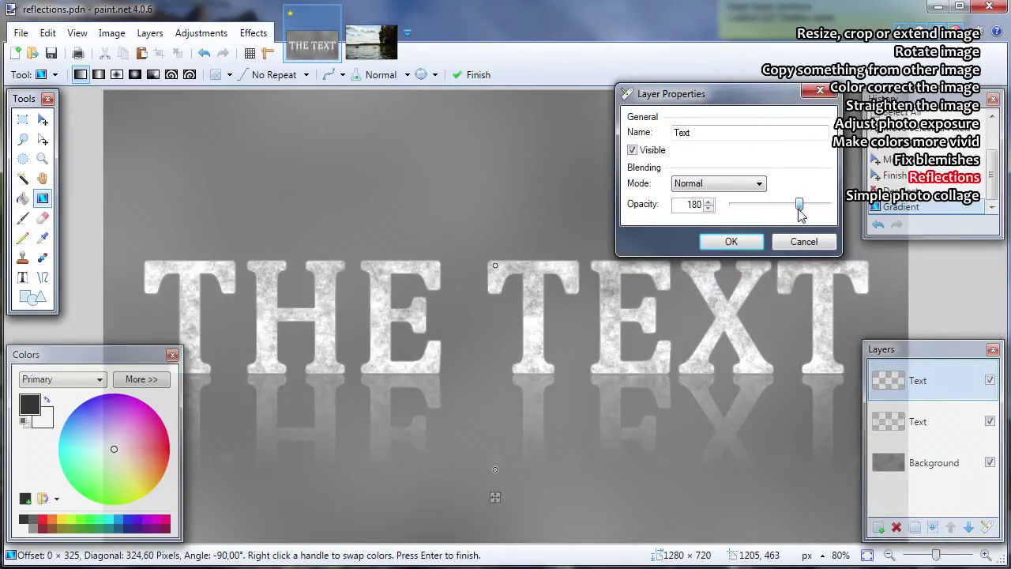
left_click(731, 241)
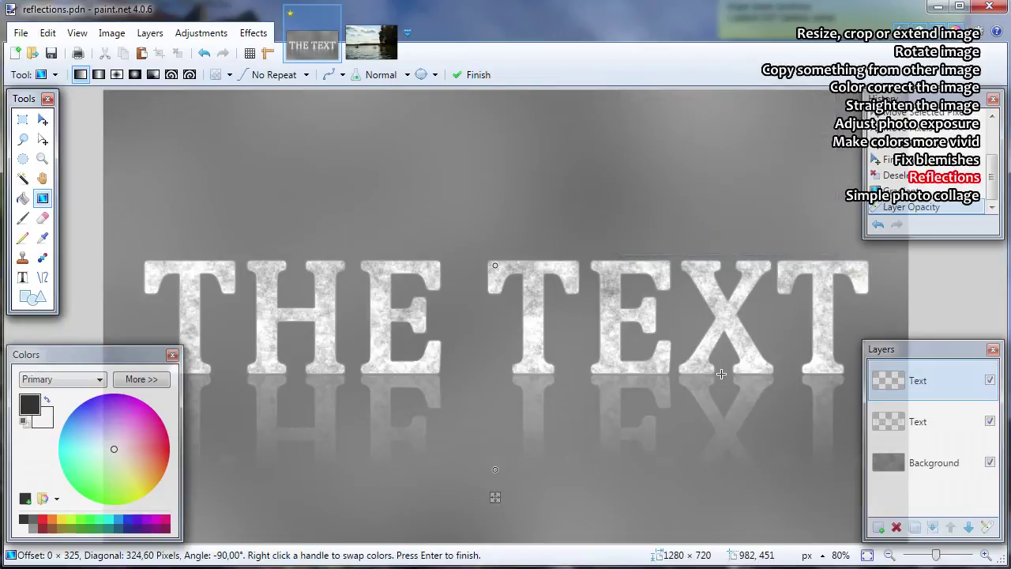
Step: Switch to the lake photo 17-22-21.jpg and make the secondary color fully transparent
left_click(377, 52)
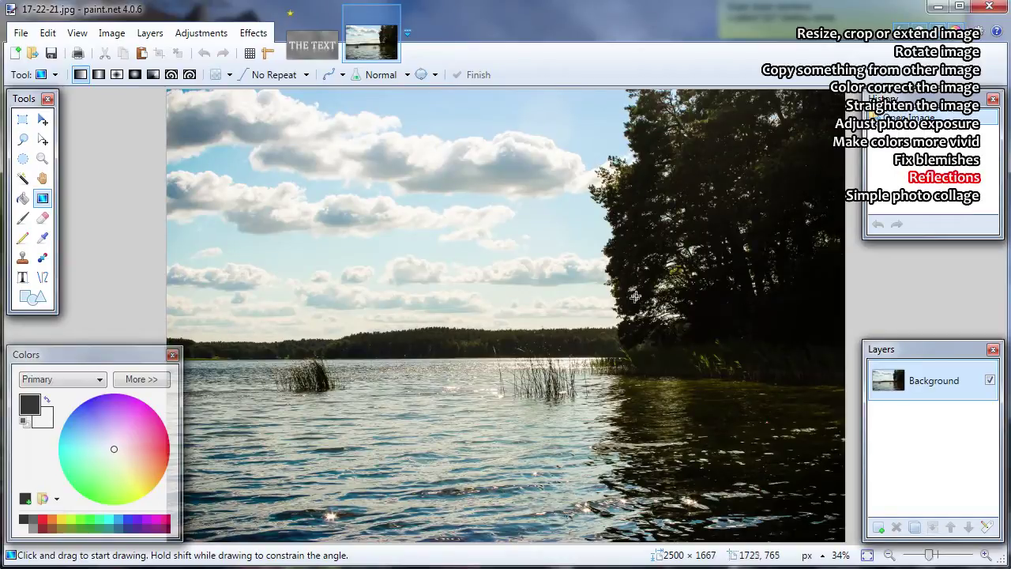
left_click(142, 379)
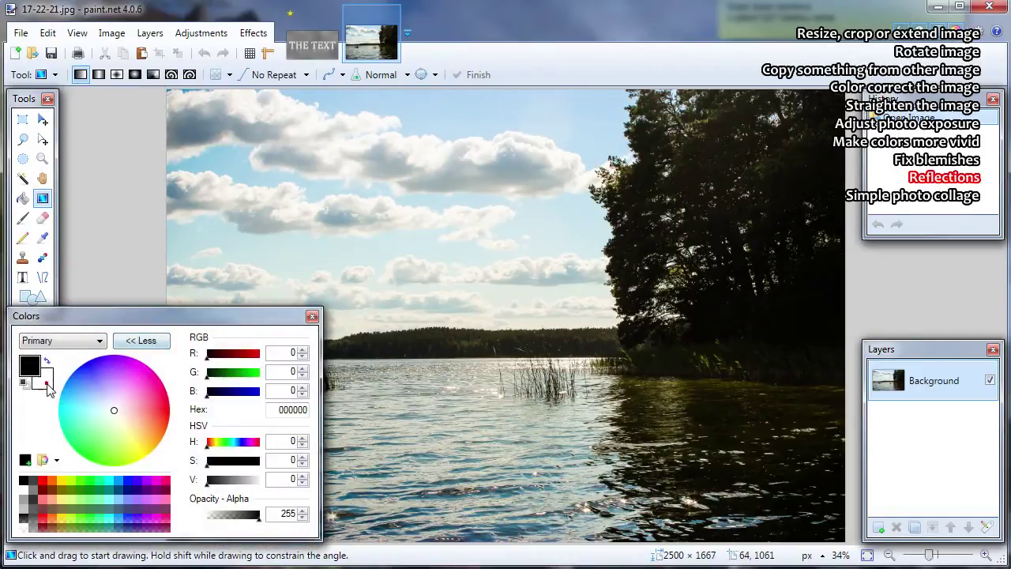
left_click(46, 383)
left_click_drag(234, 516, 181, 514)
left_click(35, 371)
left_click(164, 340)
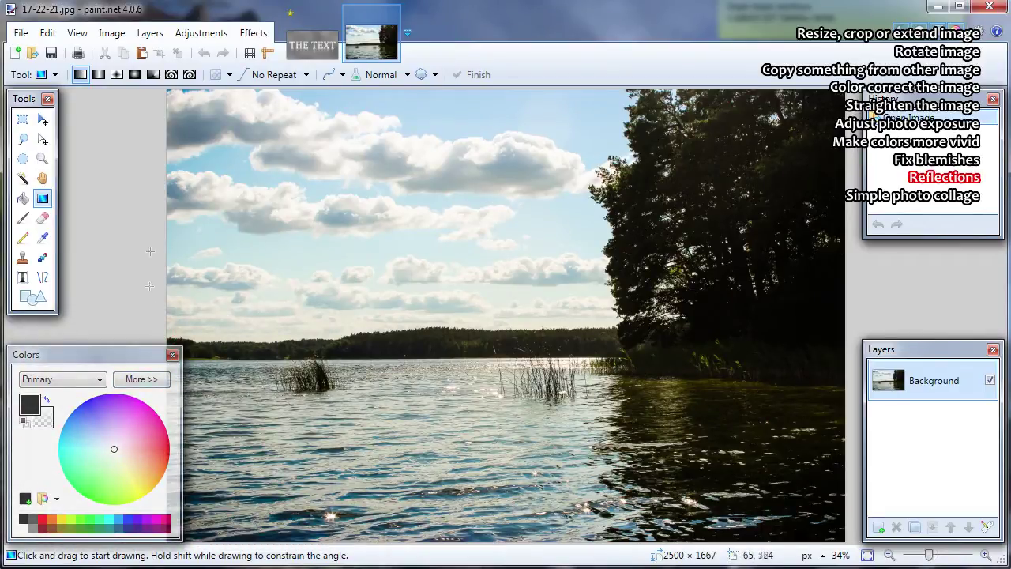
Step: Enlarge the lake photo's canvas to 150 percent with the anchor in the middle
left_click(111, 32)
left_click(146, 86)
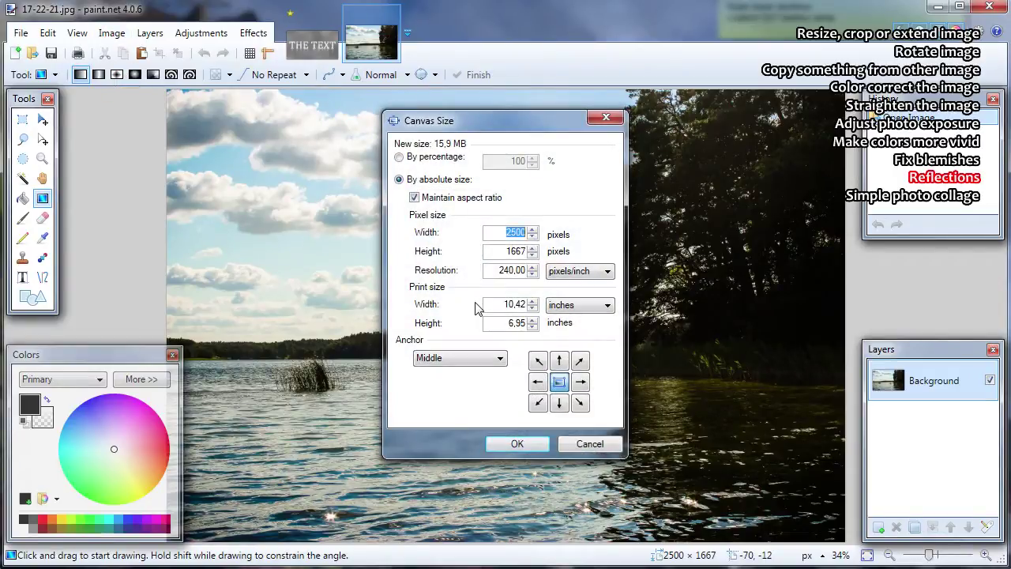
left_click(428, 158)
type("150")
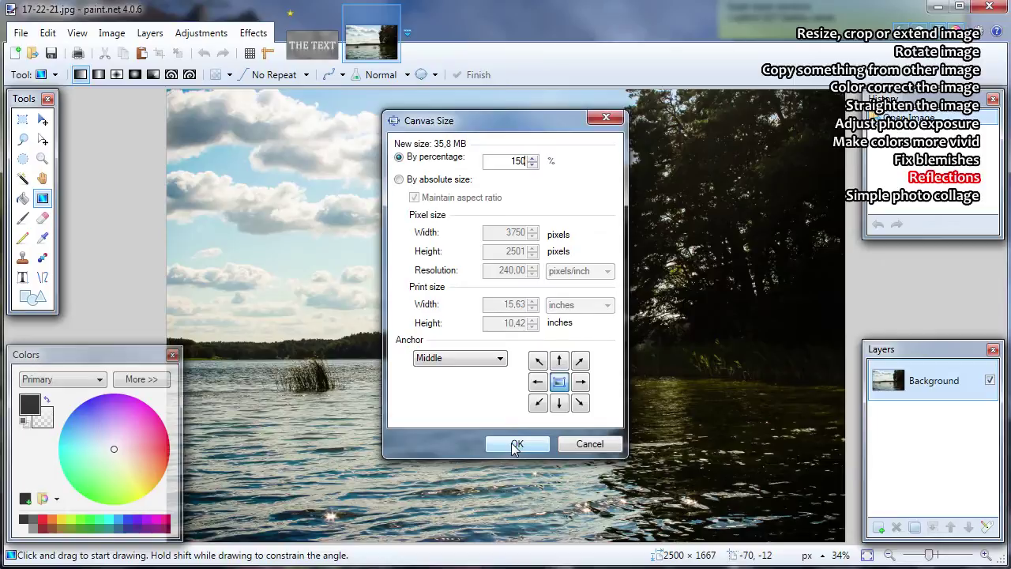
left_click(514, 444)
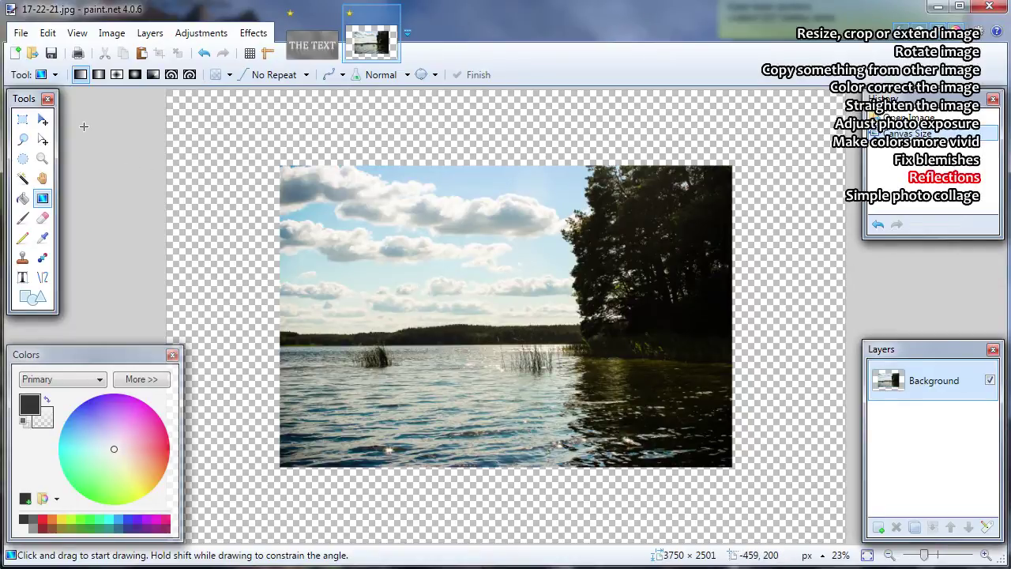
Step: Select the entire lake photo layer, move it up close to the canvas's upper edge, and deselect
left_click(43, 118)
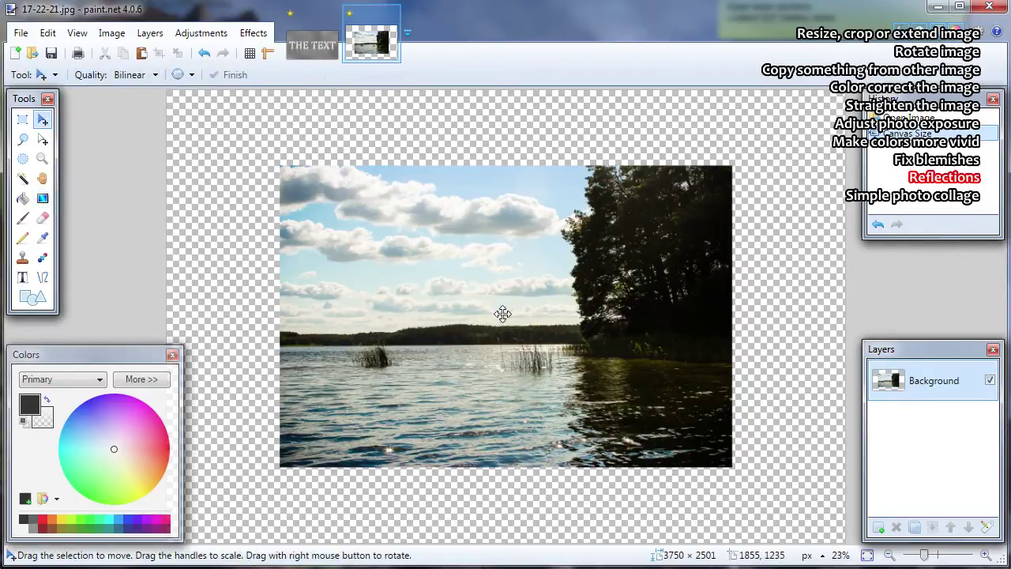
key("ctrl+a")
left_click_drag(502, 314, 506, 248)
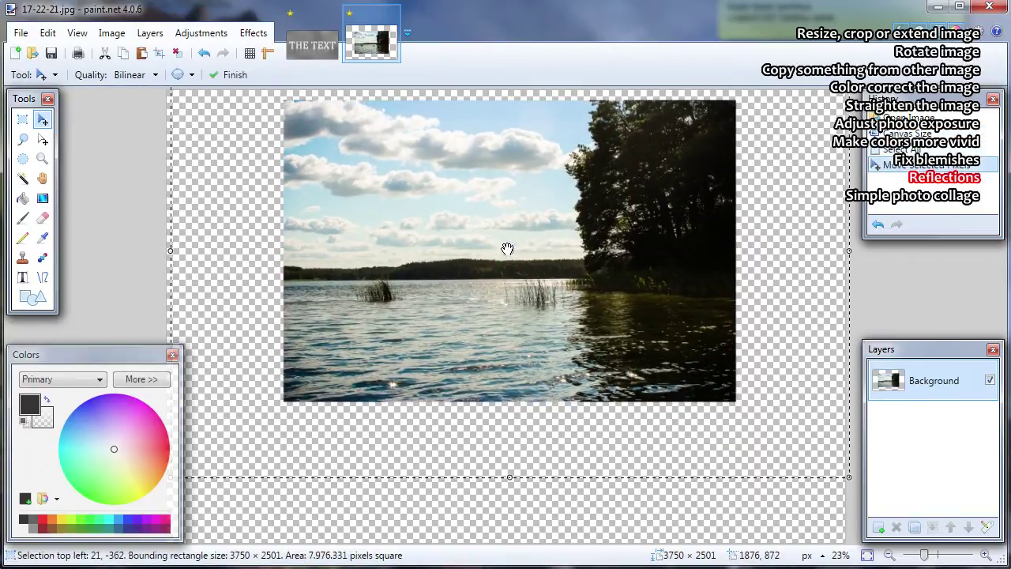
left_click(180, 54)
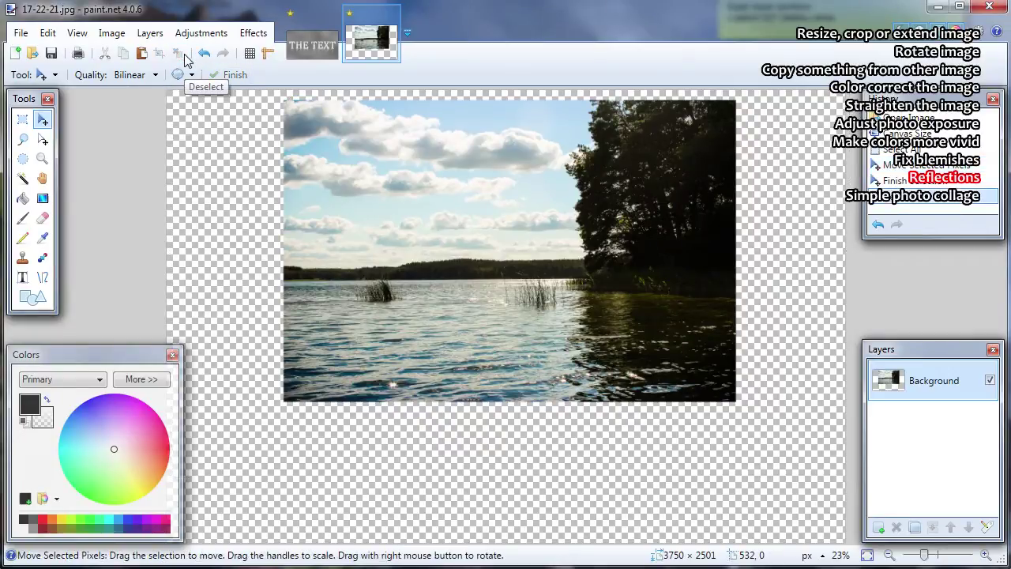
Step: Duplicate the lake photo's Background layer and flip the copy vertically
left_click(915, 527)
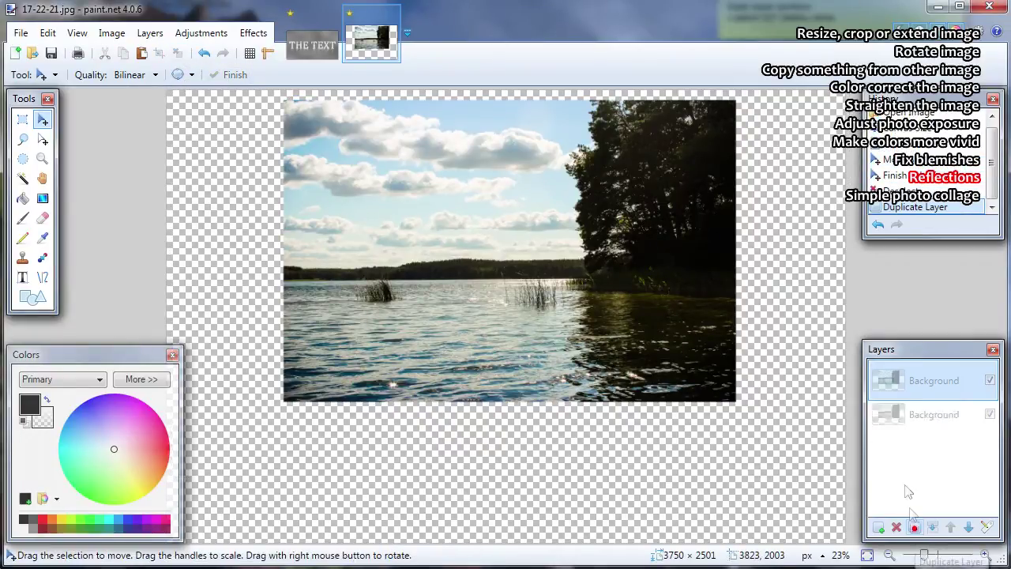
left_click(112, 35)
mouse_move(149, 33)
left_click(200, 162)
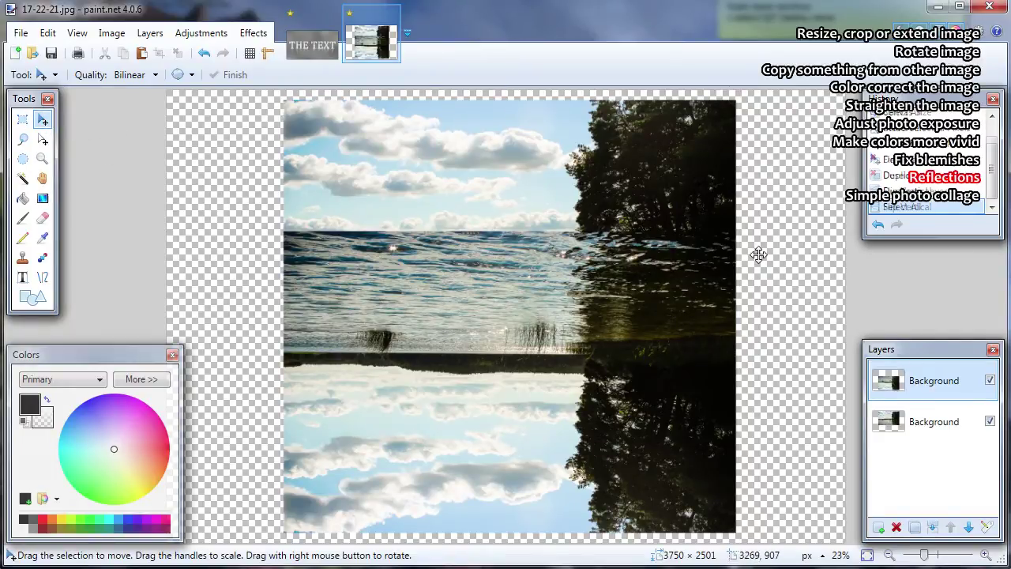
Step: Move the selected flipped copy of the lake photo straight down until the selection's upper-left corner is at 0, 804 px
key("Down")
key("Down")
key("Down")
key("Down")
key("Down")
key("Down")
key("Down")
key("Down")
key("Down")
key("Down")
key("Down")
key("Down")
key("Down")
key("Down")
key("Down")
key("Down")
key("Down")
key("Down")
key("Down")
key("Down")
key("Down")
key("Down")
key("Down")
key("Down")
key("Down")
key("Down")
key("Down")
key("Down")
key("Down")
key("Down")
key("Down")
key("Down")
key("Down")
key("Down")
key("Down")
key("Down")
key("Down")
key("Down")
key("Down")
key("Down")
key("Down")
key("Down")
key("Down")
key("Down")
key("Down")
key("Down")
key("Down")
key("Down")
key("Down")
key("Down")
key("Down")
key("Down")
key("Down")
key("Down")
key("Down")
key("Down")
key("Down")
key("Down")
key("Down")
key("Down")
key("Down")
key("Down")
key("Down")
key("Down")
key("Down")
key("Down")
key("Down")
key("Down")
key("Down")
key("Down")
key("Down")
key("Down")
key("Down")
key("Down")
key("Down")
key("Down")
key("Down")
key("Down")
key("Down")
key("Down")
key("Down")
key("Down")
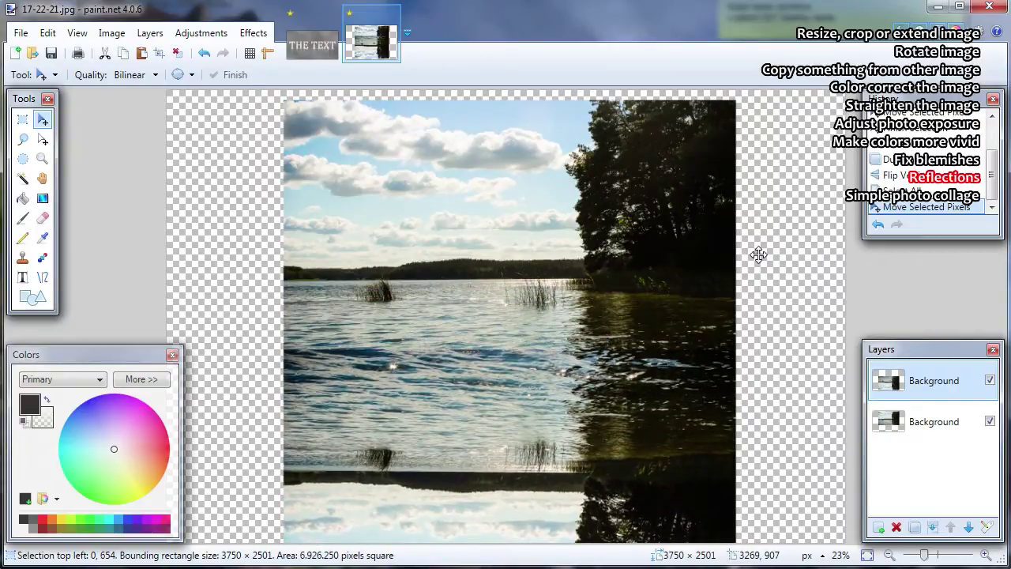
key("Down")
key("Down")
key("Down")
key("Down")
key("Down")
key("Down")
key("Down")
key("Down")
key("Down")
key("Down")
key("Down")
key("Down")
key("Down")
key("Down")
key("Down")
key("Down")
key("Down")
key("Down")
key("Down")
key("Down")
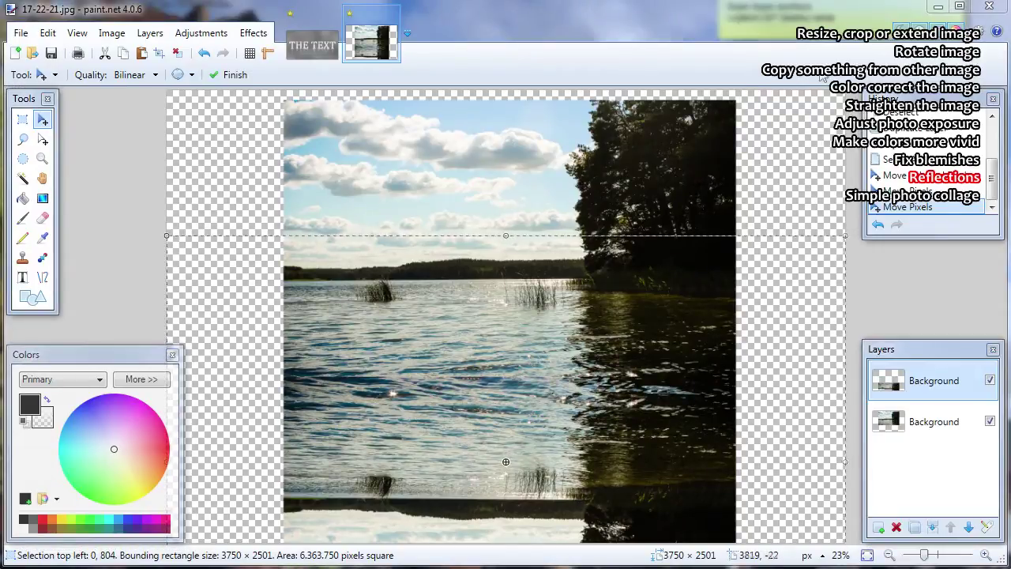
Step: Nudge the selected flipped copy straight down until the selection's upper-left corner is at 0, 974 px, then deselect
key("Down")
key("Down")
key("Down")
key("Down")
key("Down")
key("Down")
key("Down")
key("Down")
key("Down")
key("Down")
key("Down")
key("Down")
key("Down")
key("Down")
key("Down")
key("Down")
key("Down")
key("Down")
key("Down")
key("Down")
key("Down")
key("Down")
key("Down")
key("Down")
key("Down")
key("Down")
key("Down")
key("Down")
key("Down")
key("Down")
key("Down")
key("Down")
key("Down")
key("Down")
key("Down")
key("Down")
key("Down")
key("Down")
key("Down")
key("Down")
key("Up")
key("Up")
key("Up")
key("Up")
key("Up")
key("Up")
key("Up")
key("Up")
key("Up")
key("Up")
key("Up")
key("Up")
key("Up")
key("Up")
key("Up")
key("Up")
key("Up")
key("Up")
key("Up")
key("Up")
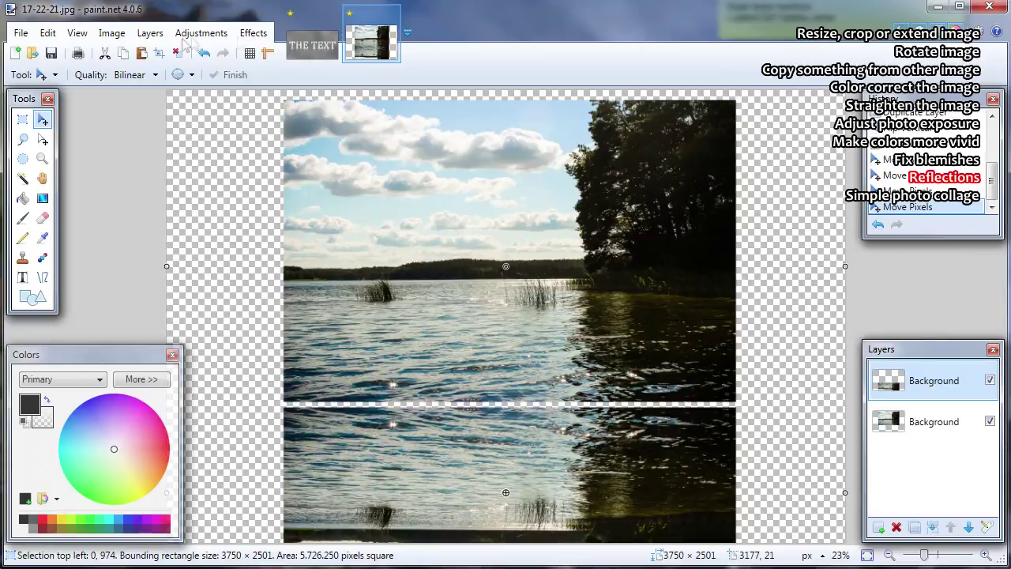
left_click(181, 53)
Step: Reset the colors to black and white and apply a transparency gradient about 602 px straight down from the gap to fade out the flipped copy
left_click(26, 421)
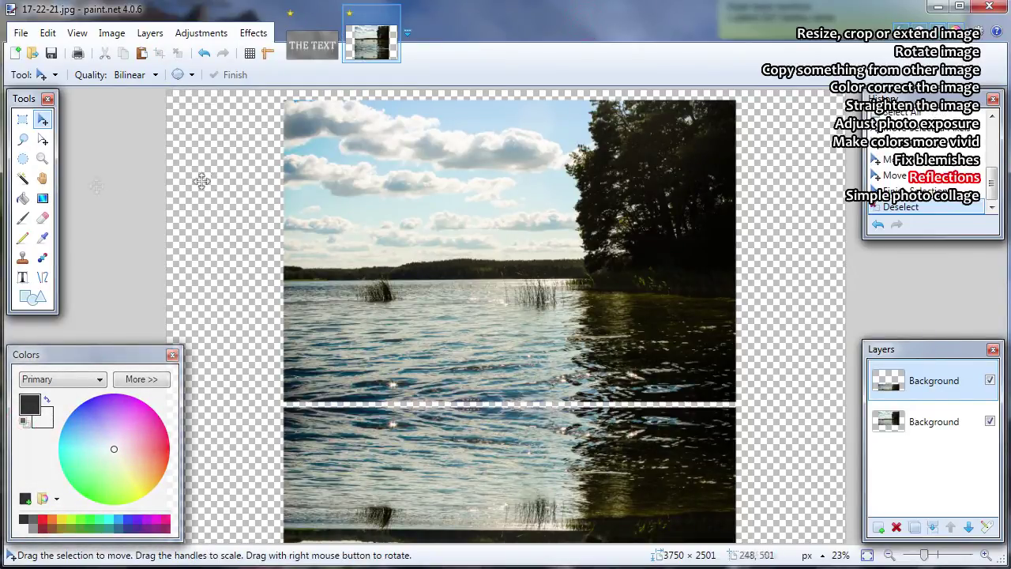
left_click(43, 197)
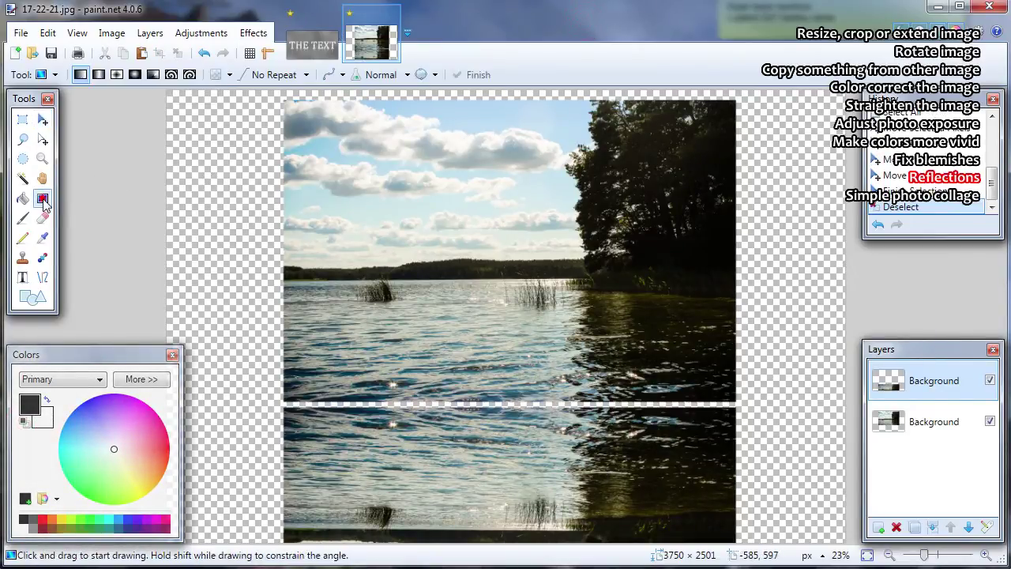
left_click(224, 74)
left_click(243, 94)
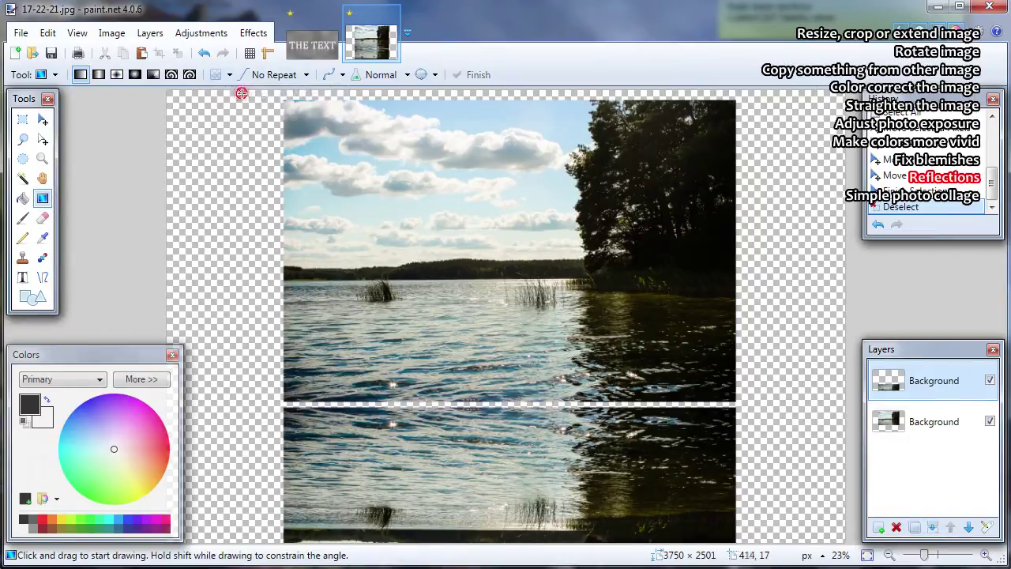
left_click_drag(499, 403, 502, 510)
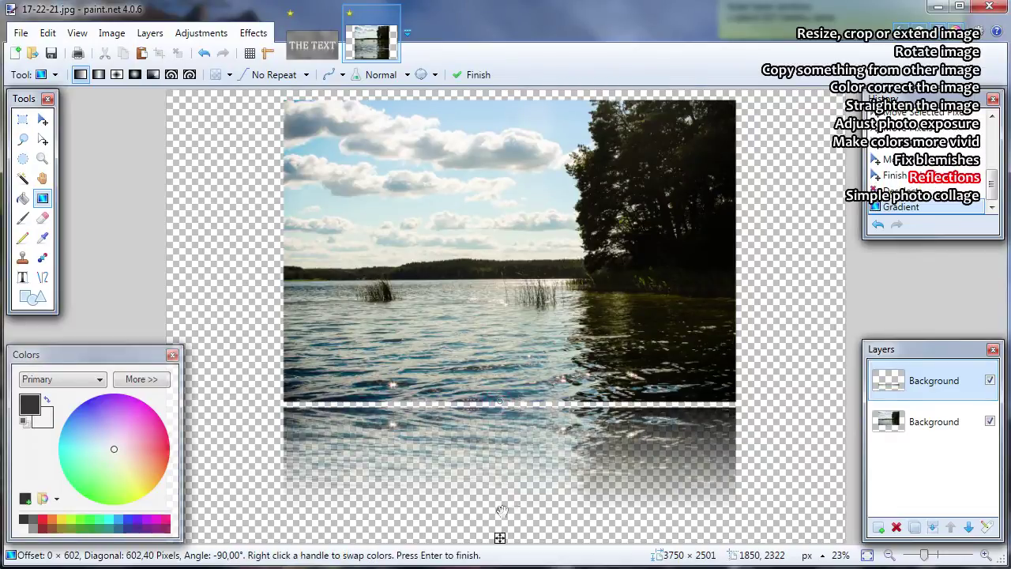
key("Return")
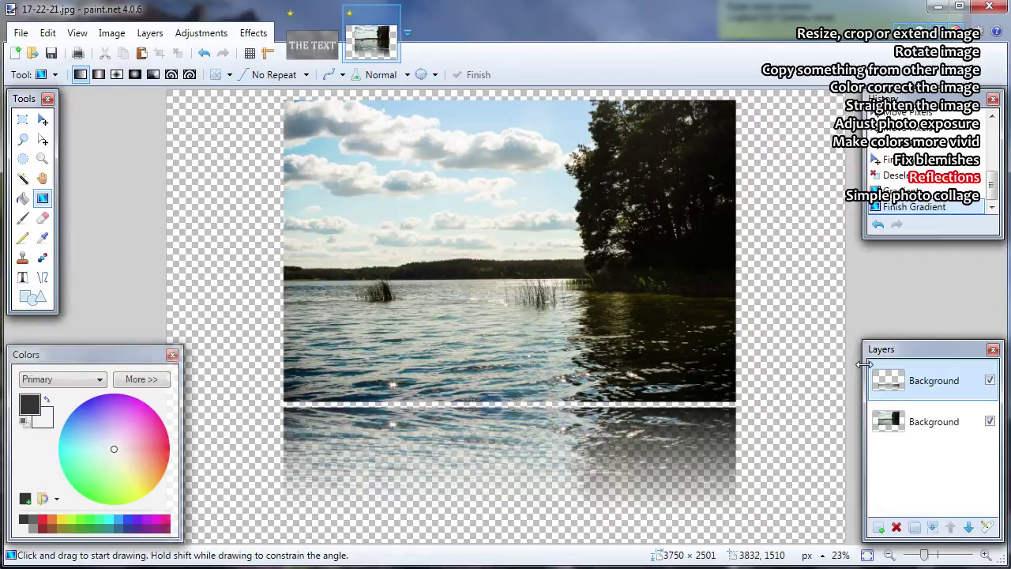
Step: Lower the layer opacity of the faded, flipped copy of the lake photo
double_click(934, 382)
left_click_drag(600, 318, 566, 329)
left_click(526, 357)
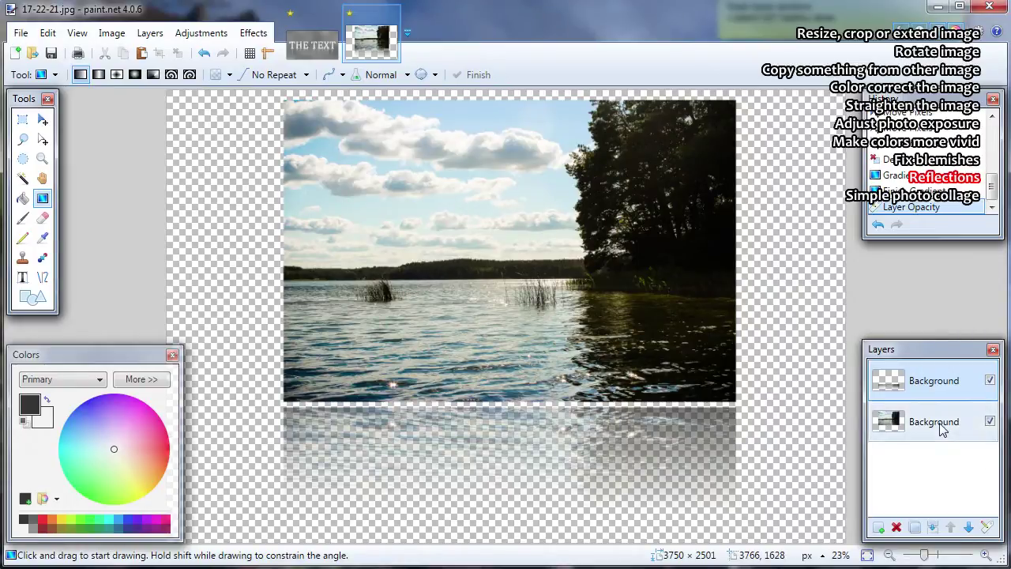
Step: Add a new layer, move it beneath both Background layers, and fill it with a solid color using the Paint Bucket
left_click(878, 527)
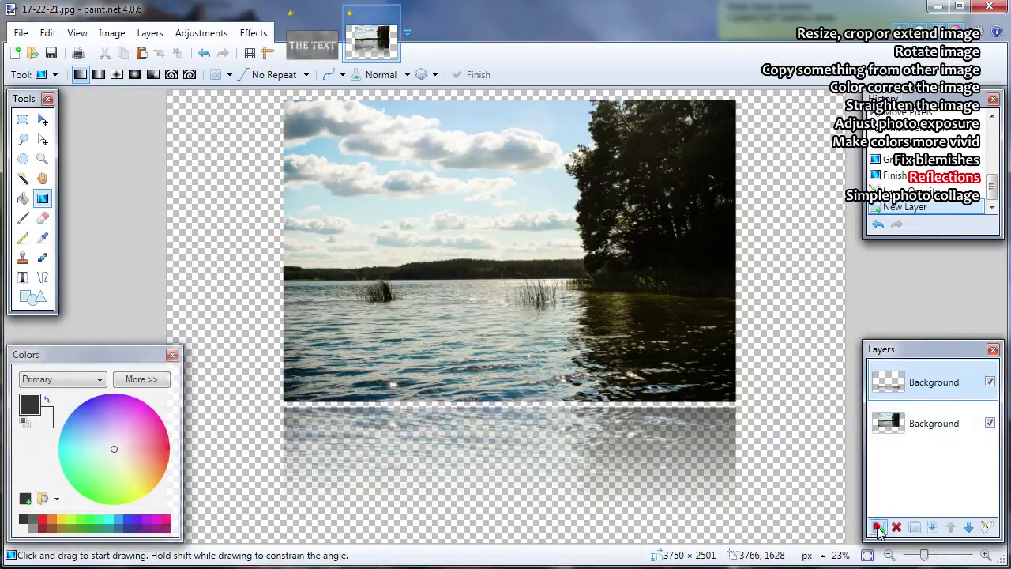
left_click(968, 526)
left_click(968, 527)
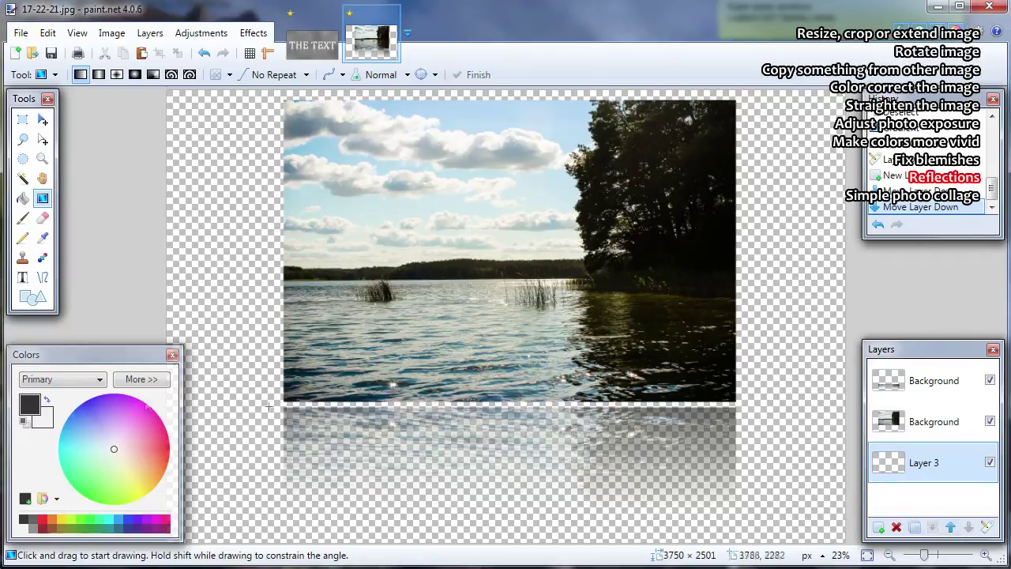
left_click(24, 197)
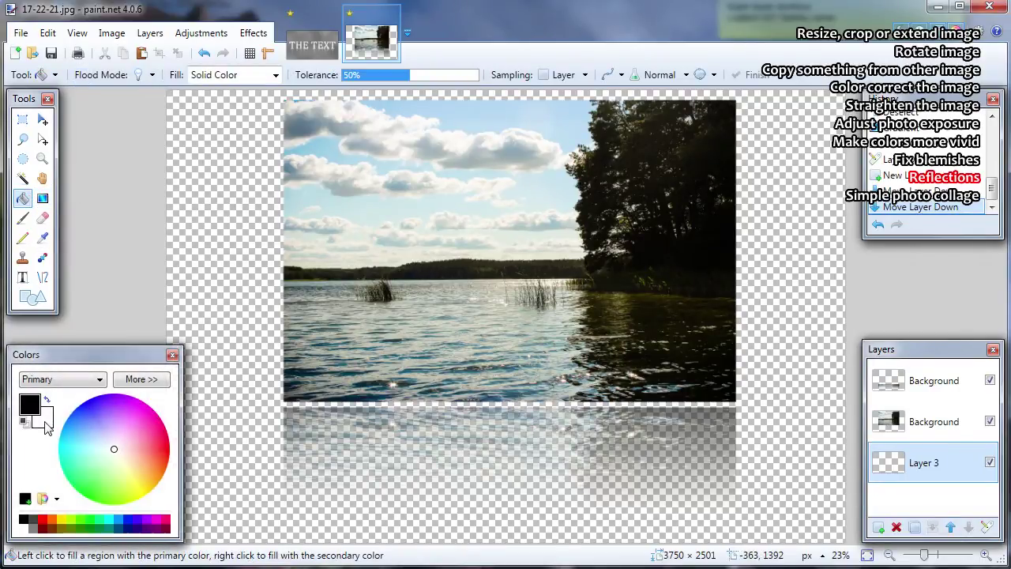
left_click(248, 227)
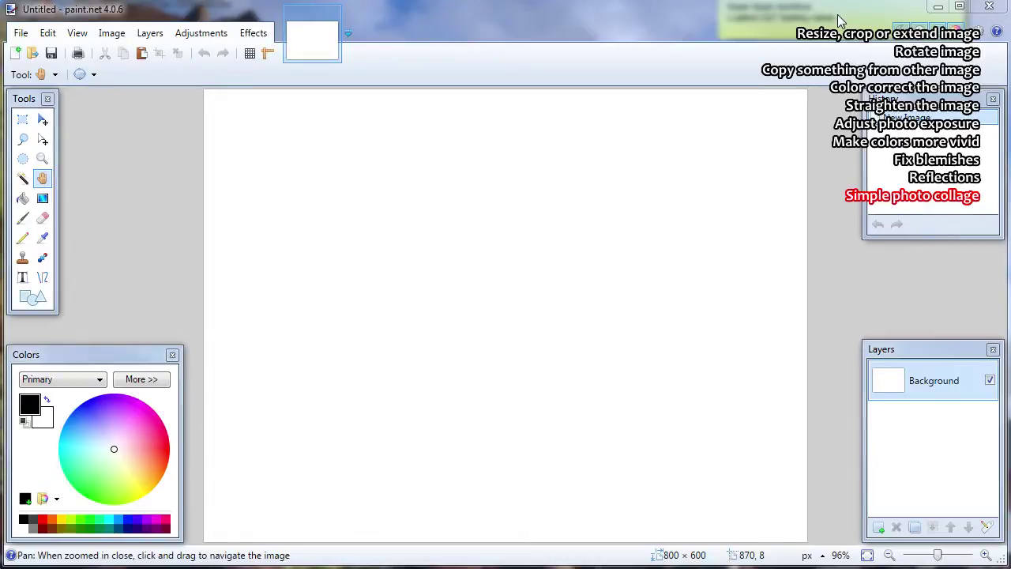
Step: On a new layer of the blank 800 × 600 image, draw black lines with brush width 50 along all four canvas edges
left_click(44, 279)
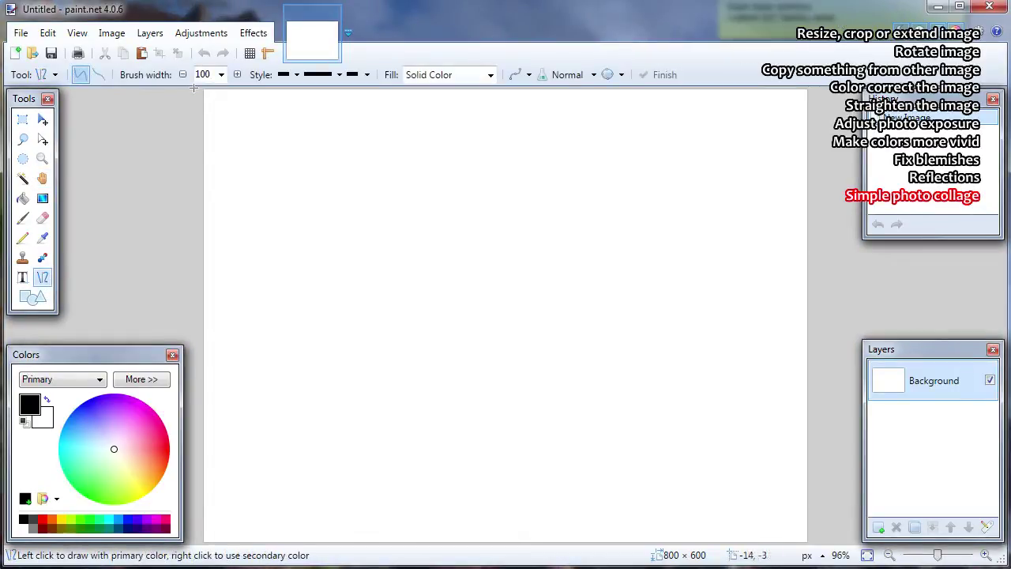
type("60")
key("Return")
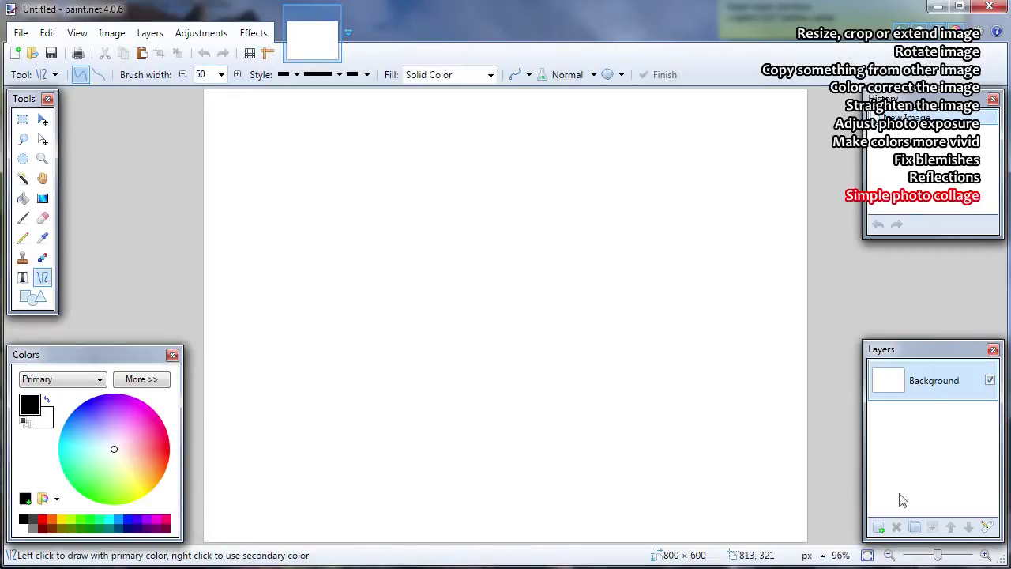
left_click(879, 527)
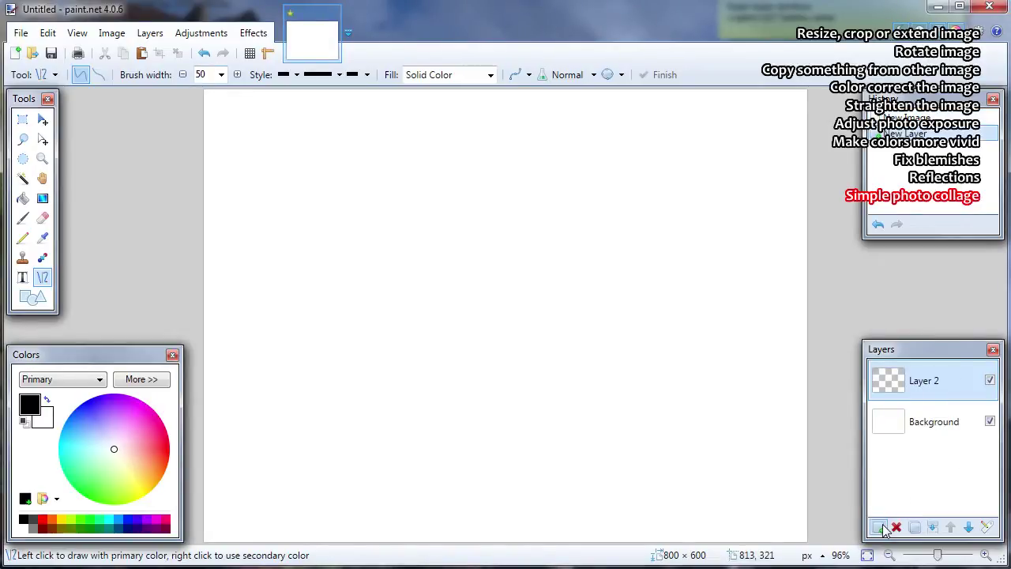
left_click_drag(204, 92, 815, 92)
left_click_drag(814, 540, 200, 540)
left_click_drag(204, 90, 203, 553)
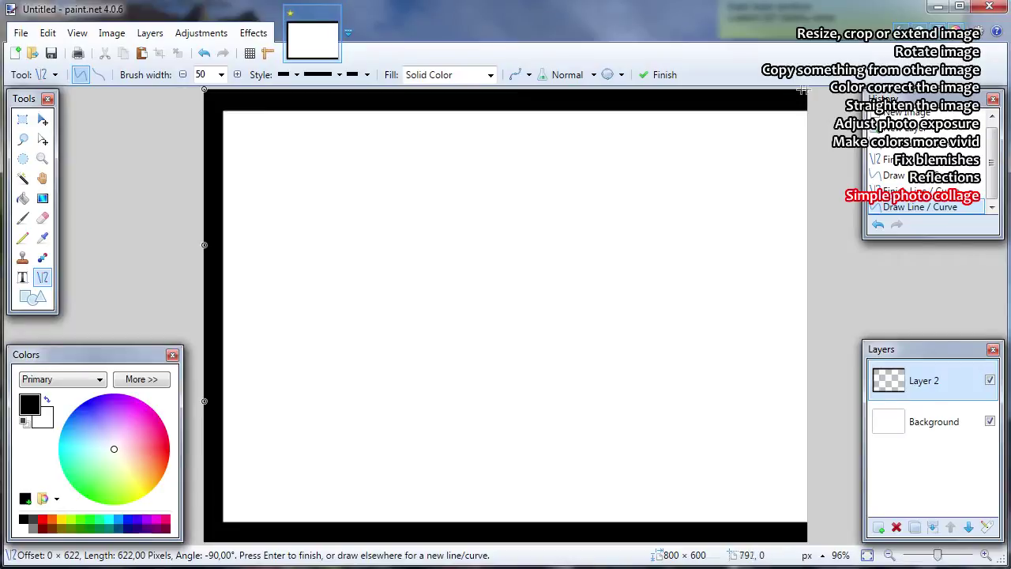
left_click_drag(807, 89, 808, 550)
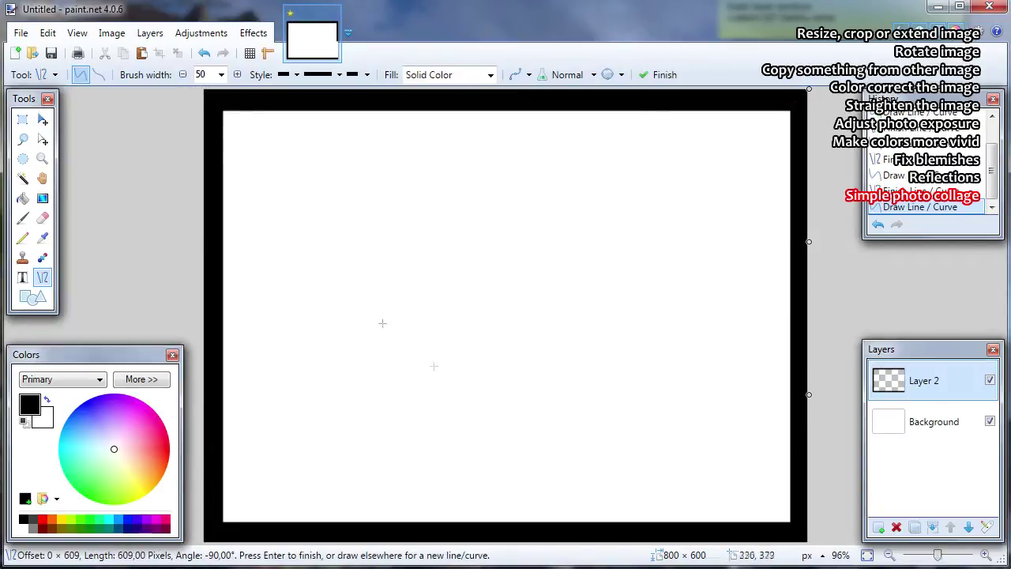
Step: Divide the frame with a full-height vertical line right of center and a horizontal line at mid-height across the area left of it
left_click_drag(583, 97, 582, 531)
left_click_drag(210, 315, 585, 315)
key("Return")
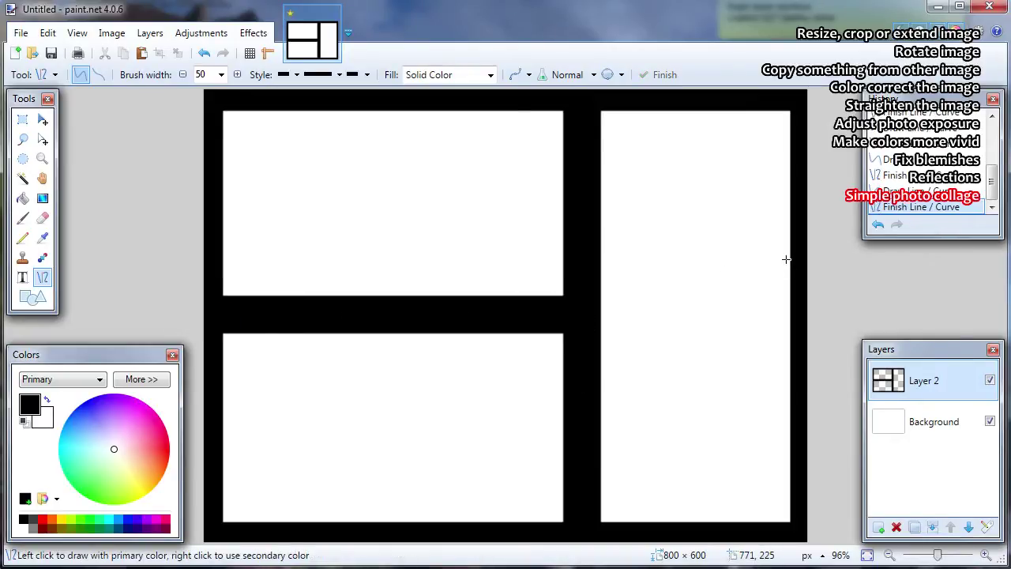
Step: Bring in the three landscape photo files and open each as a separate image alongside the collage template
mouse_move(940, 203)
left_mouse_down()
mouse_move(563, 262)
mouse_move(559, 250)
left_mouse_up()
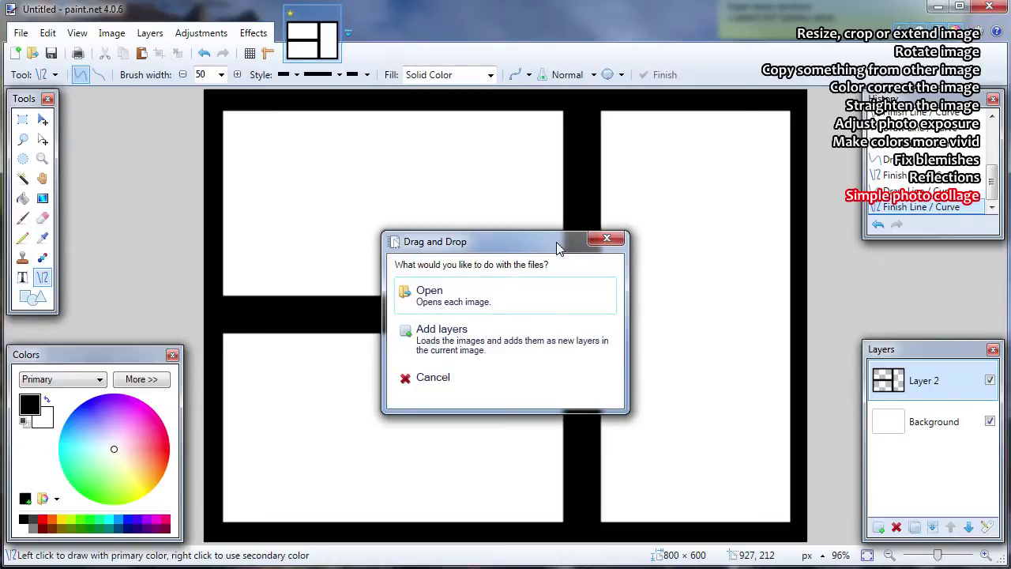
left_click(536, 299)
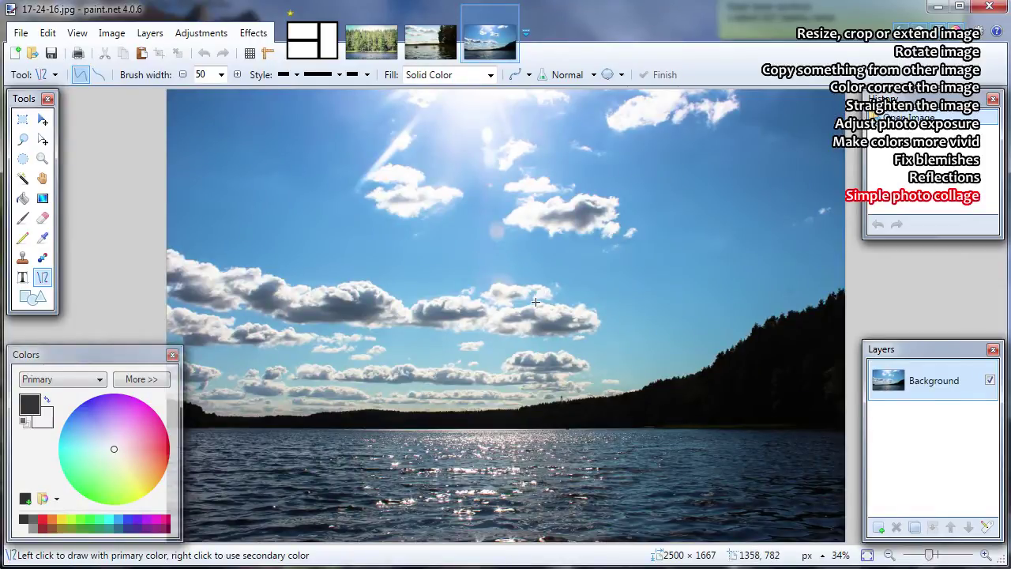
left_click(20, 32)
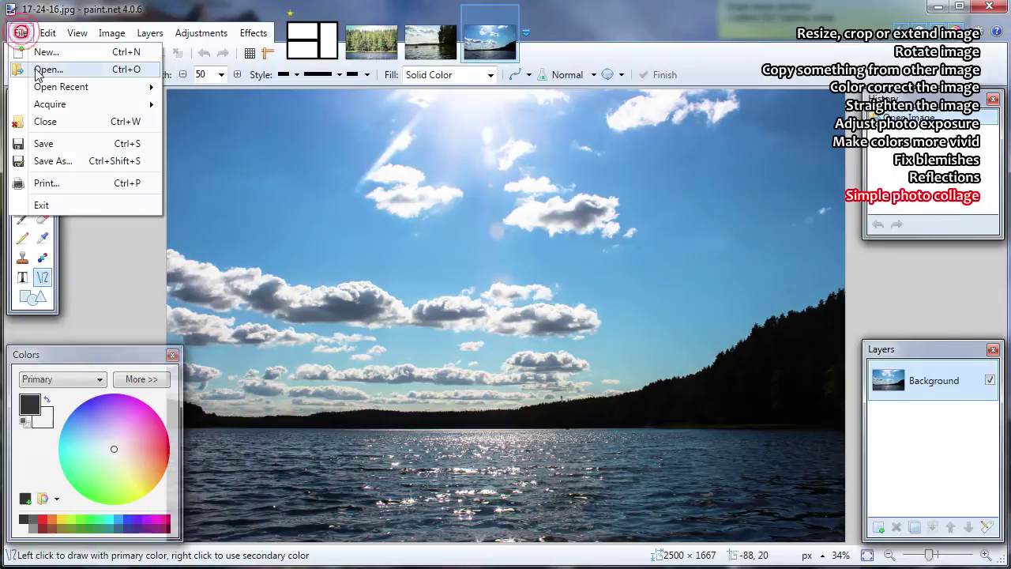
mouse_move(150, 33)
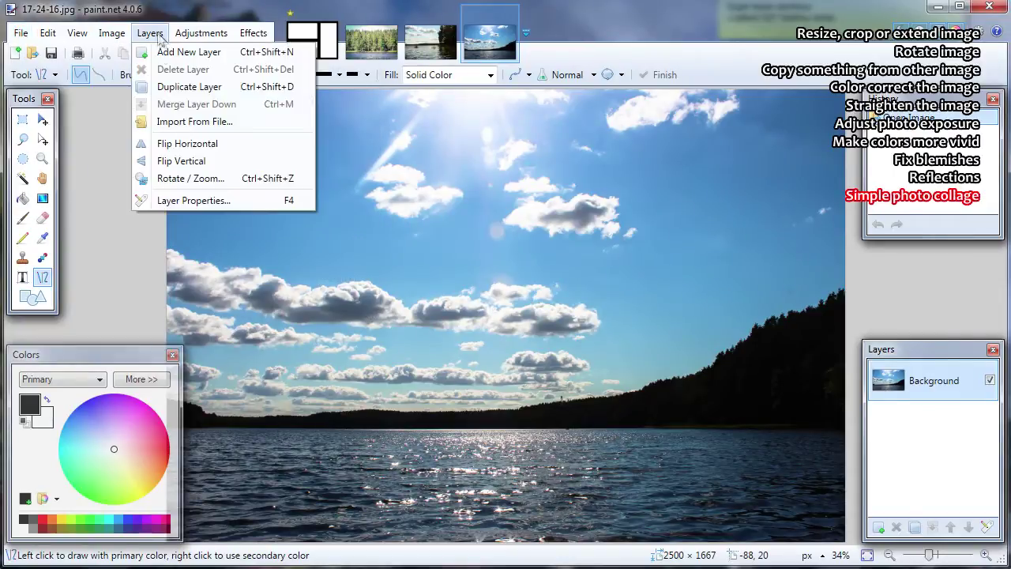
left_click(590, 21)
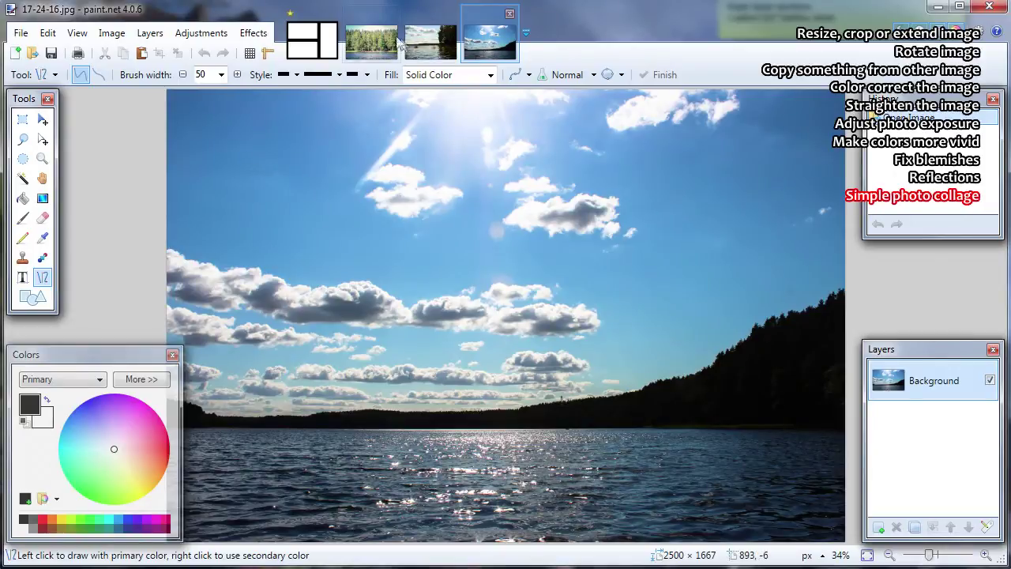
left_click(372, 41)
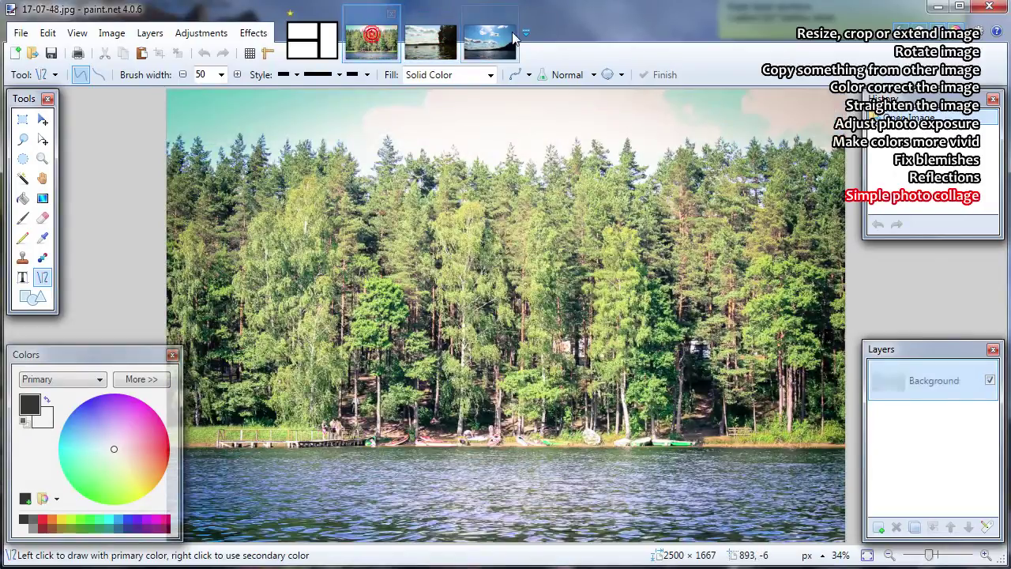
left_click(494, 42)
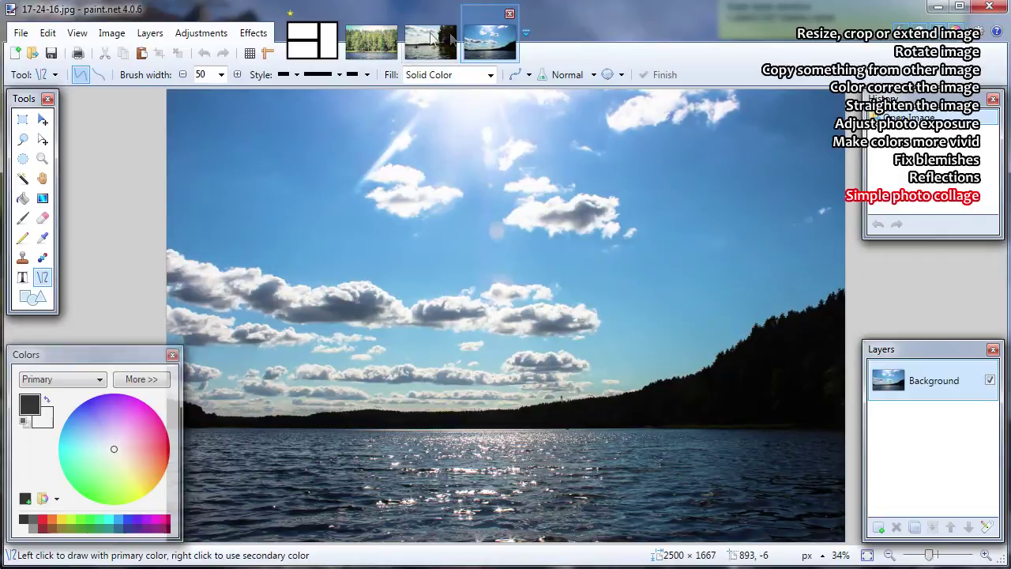
Step: Switch to the forest photo 17-07-48.jpg, select the entire image and copy it
left_click(383, 43)
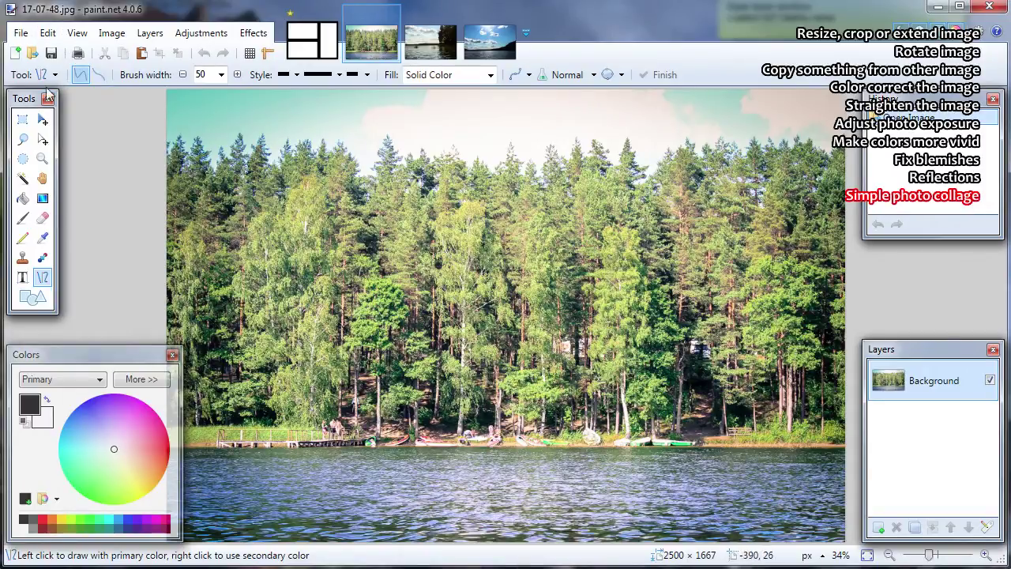
left_click(112, 33)
left_click(112, 33)
left_click(49, 33)
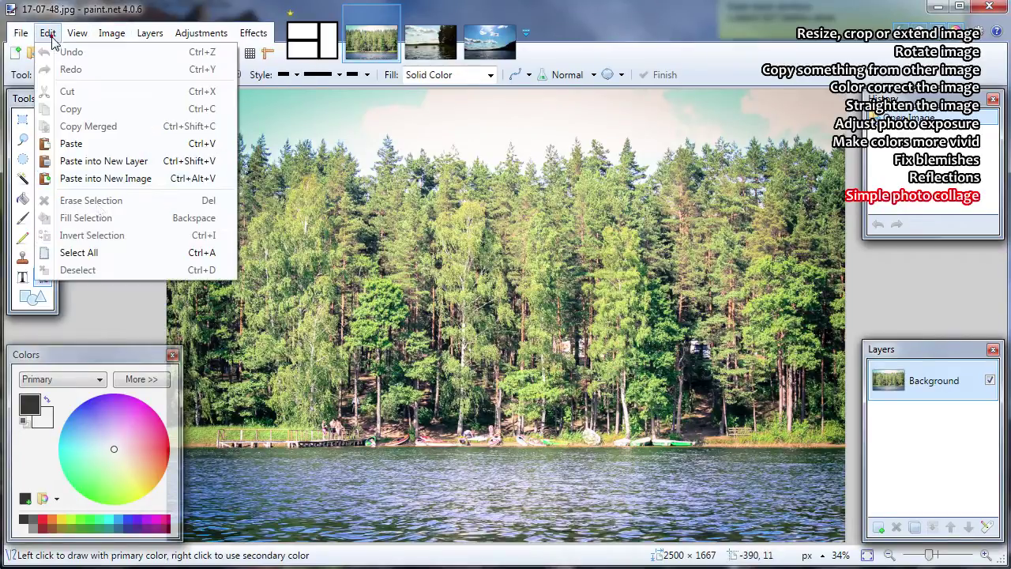
left_click(95, 249)
left_click(47, 33)
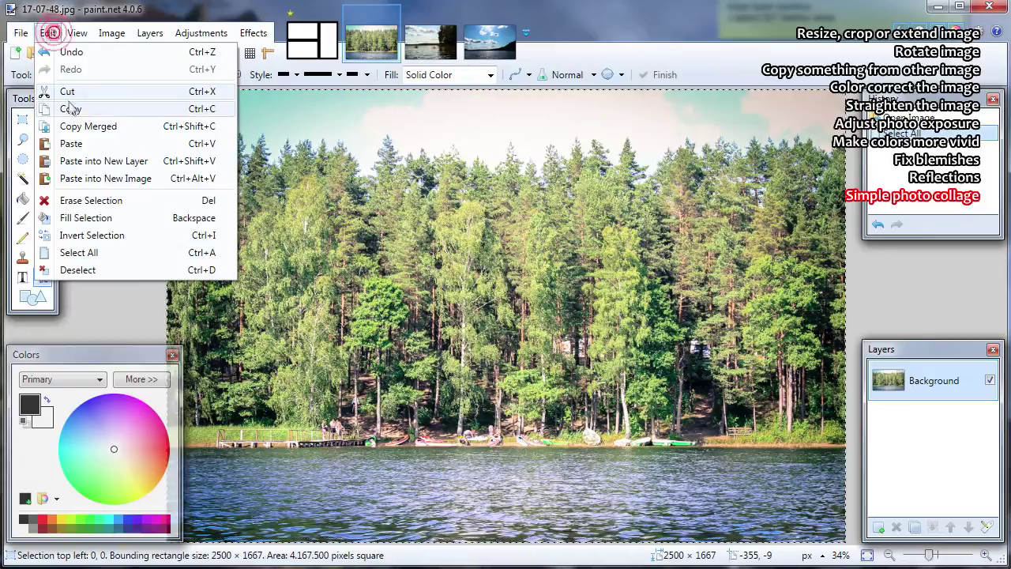
left_click(70, 109)
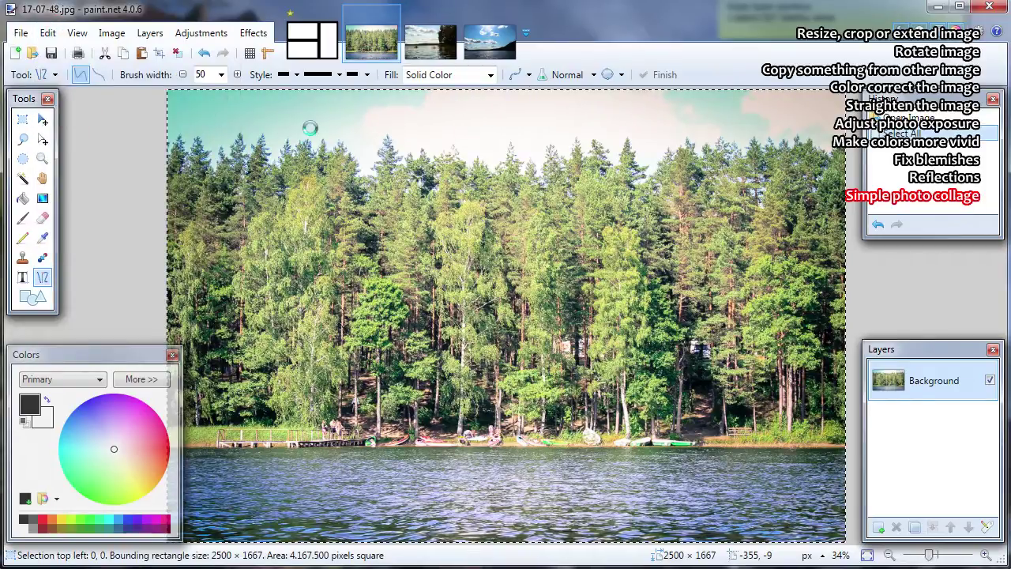
Step: Paste the copied forest photo into a new layer of the collage template, keeping the canvas size
left_click(323, 48)
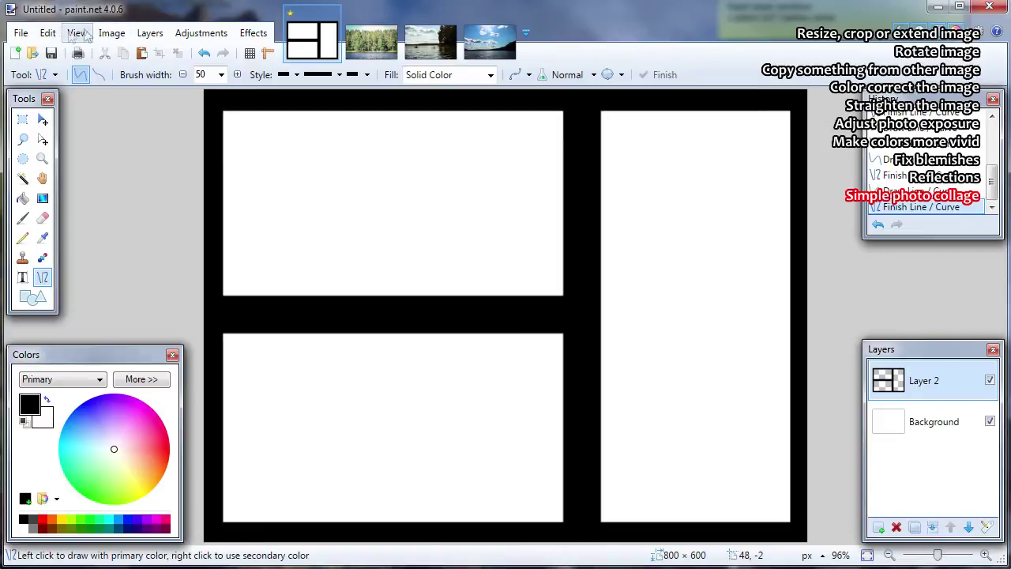
left_click(46, 35)
left_click(136, 162)
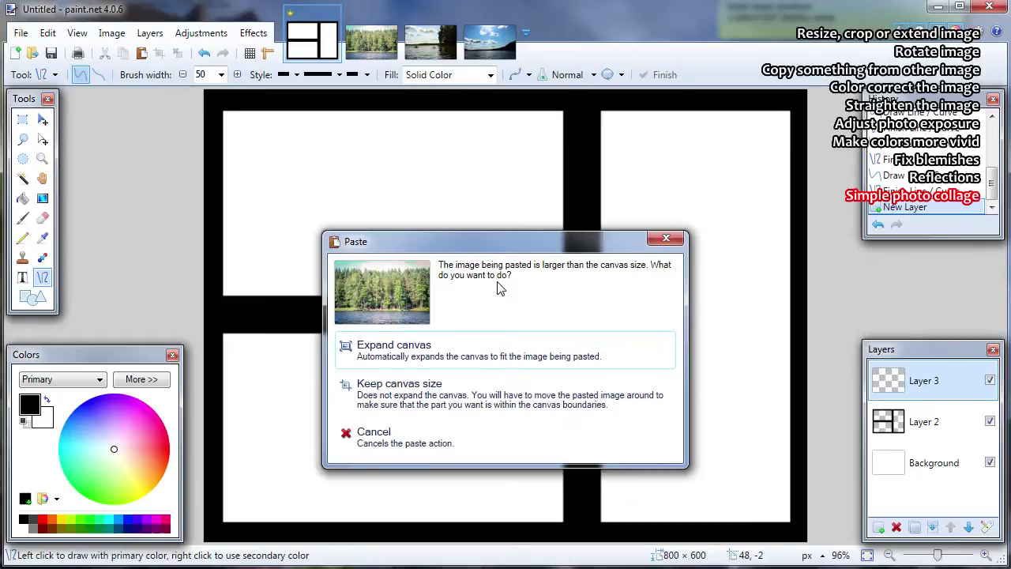
left_click(434, 398)
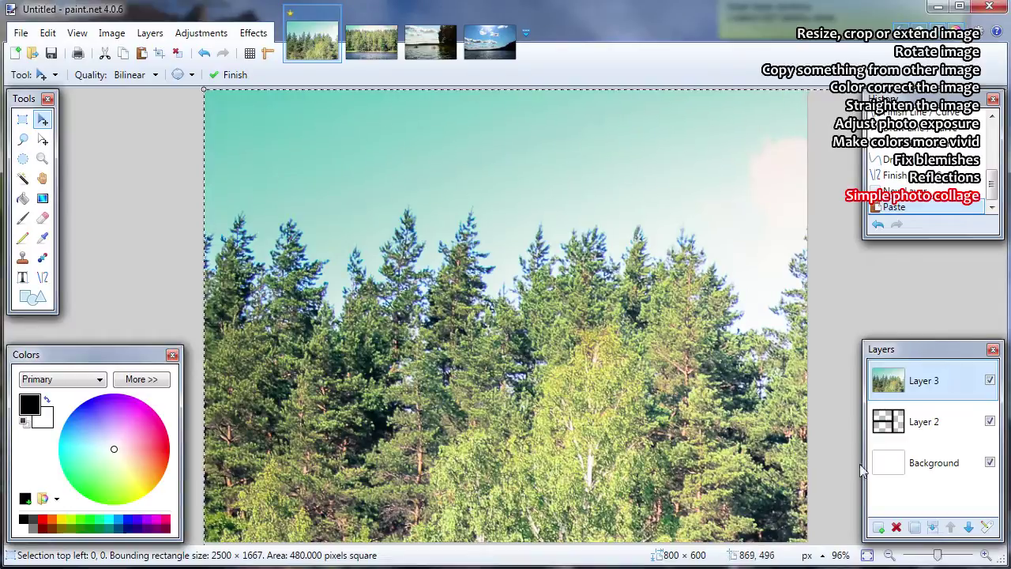
Step: Scale the pasted forest photo proportionally from its lower-right corner down to about 655 × 437 px
left_click(889, 555)
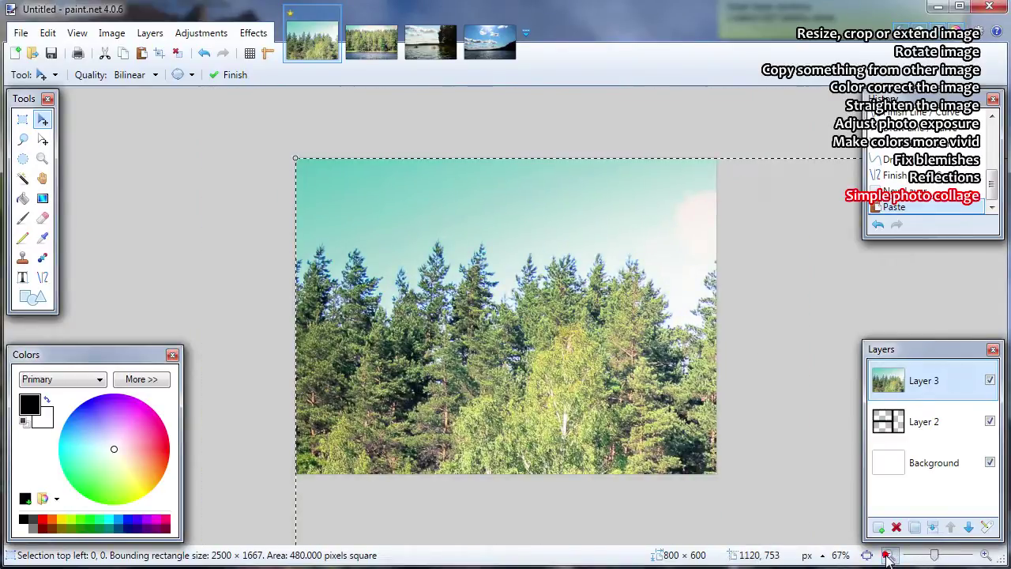
left_click(889, 555)
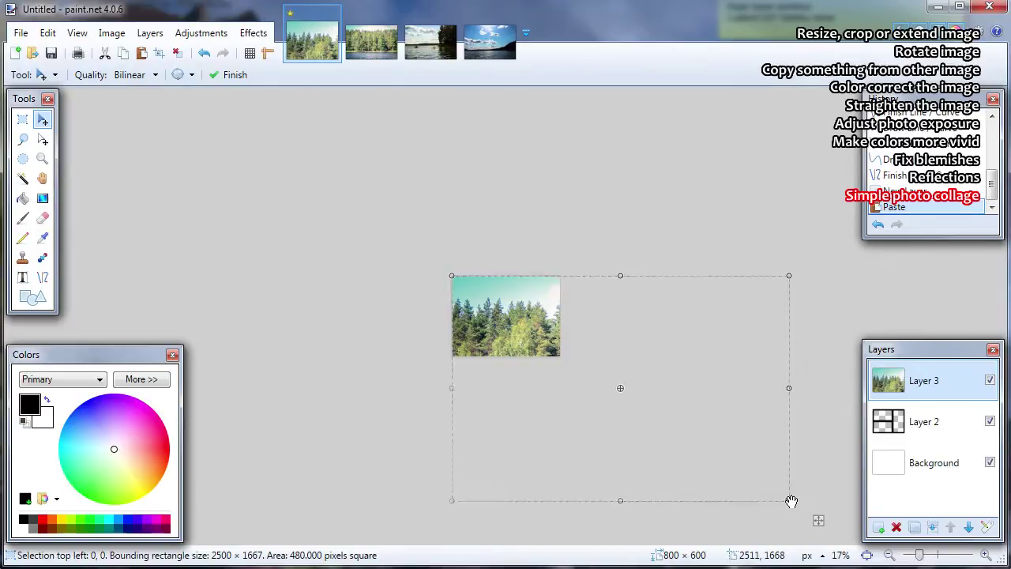
left_click_drag(790, 501, 541, 338)
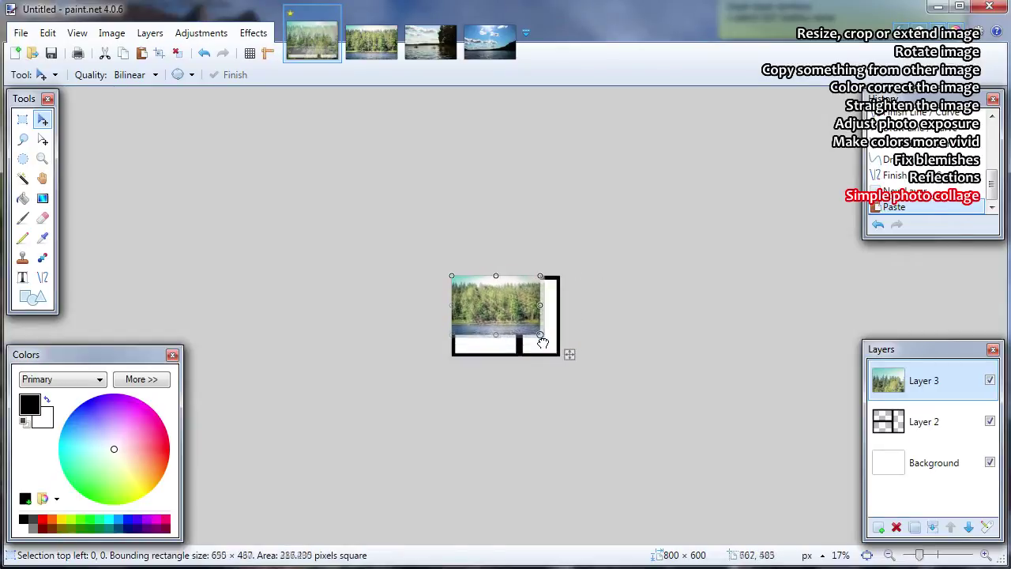
key("ctrl+b")
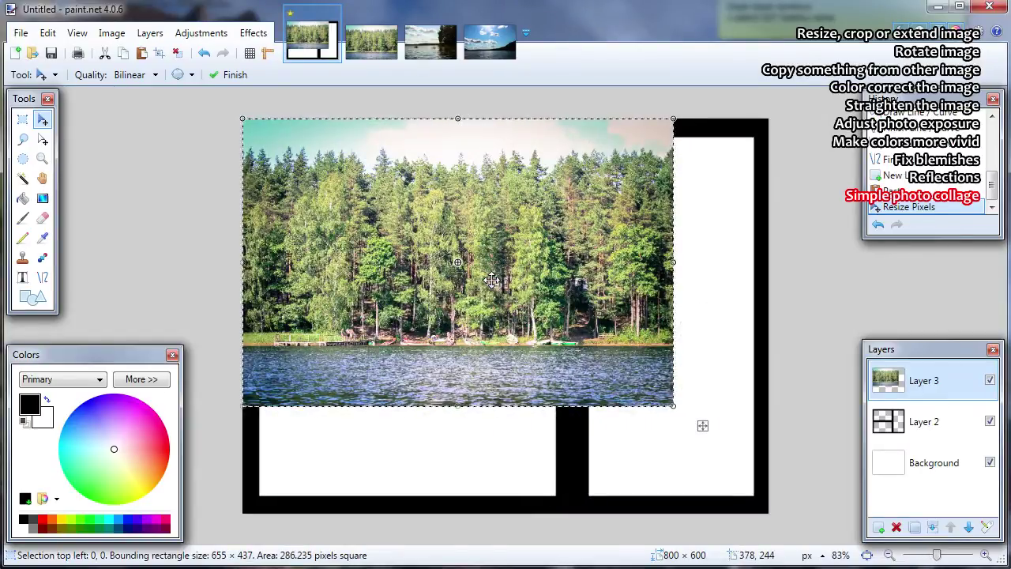
Step: Scale the forest photo to about 466 × 310 px and fit it behind the frame layer in the upper-left opening
left_click_drag(672, 405, 576, 320)
key("Return")
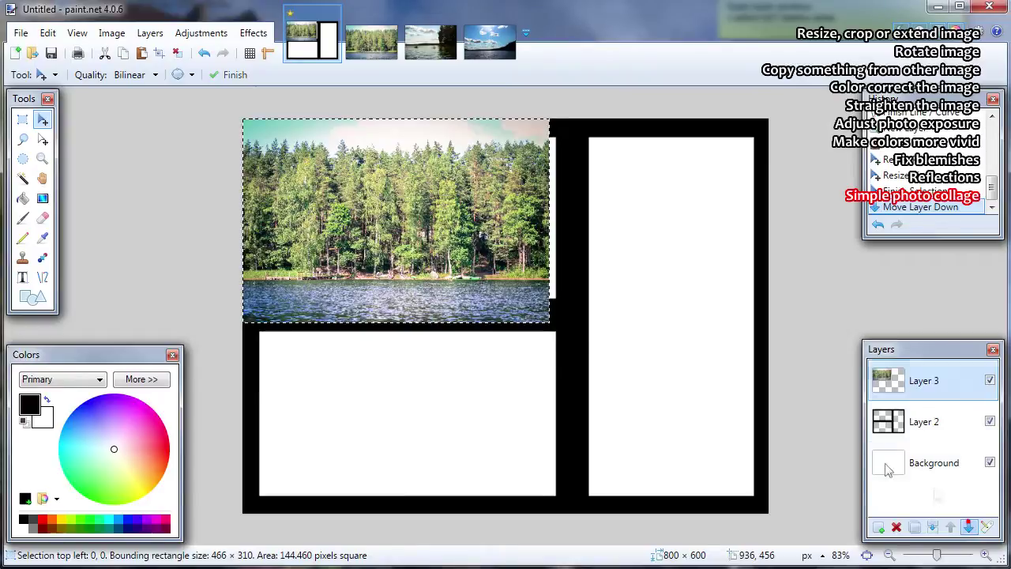
left_click(968, 527)
left_click_drag(396, 238, 413, 240)
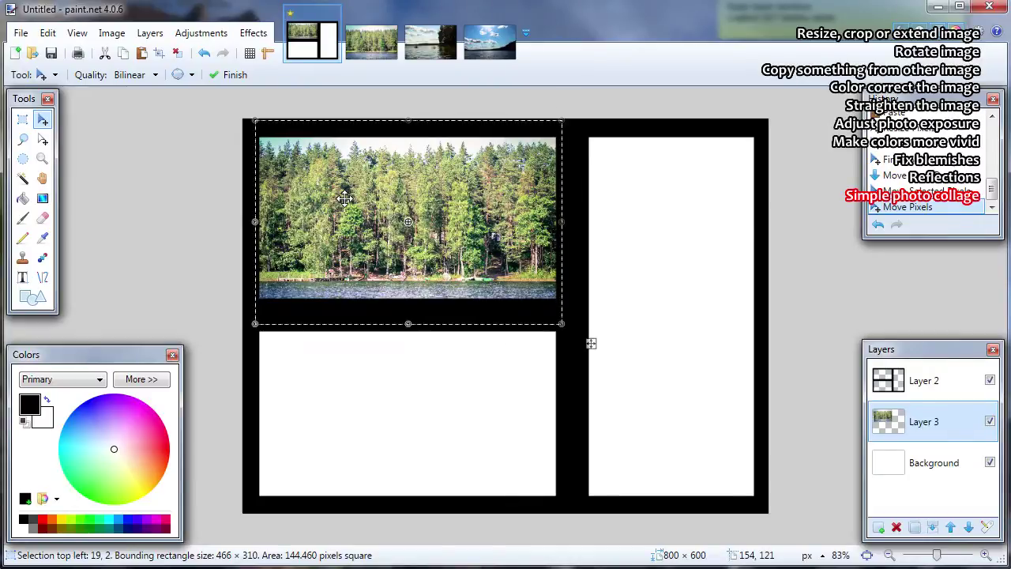
left_click(177, 55)
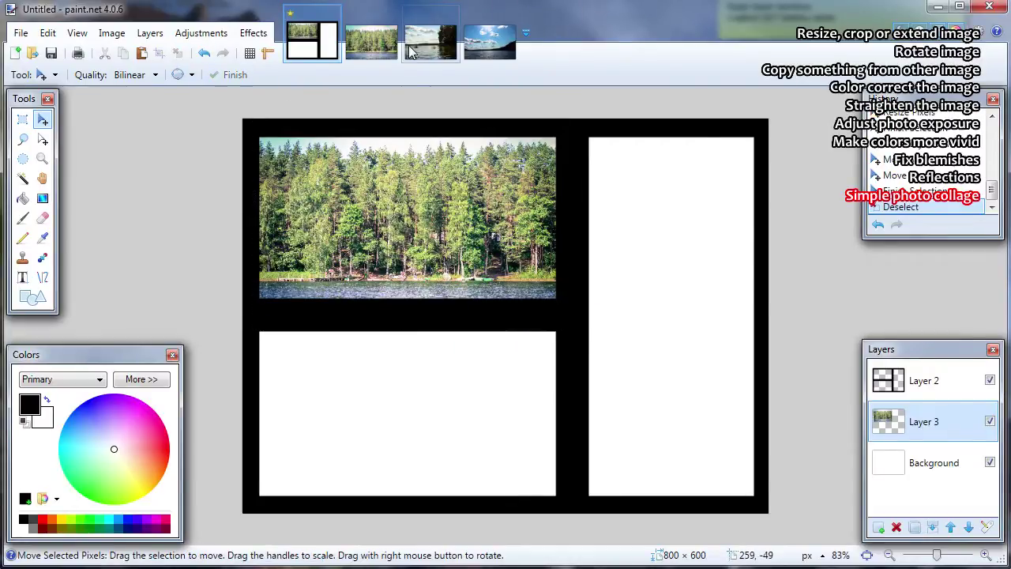
Step: Copy the entire lake photo 17-22-21.jpg and paste it into a new layer of the collage, keeping the canvas size
left_click(410, 51)
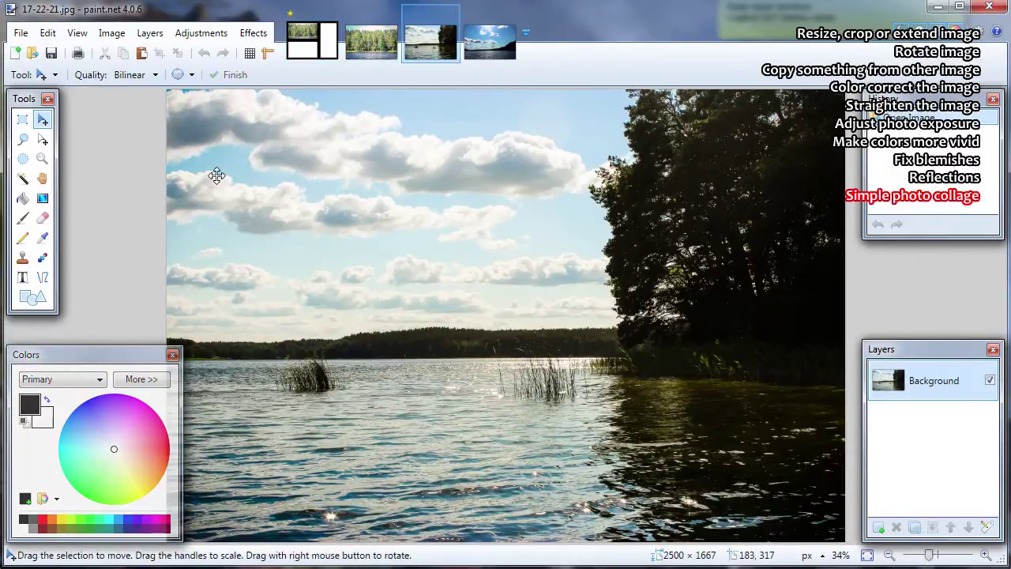
key("ctrl+a")
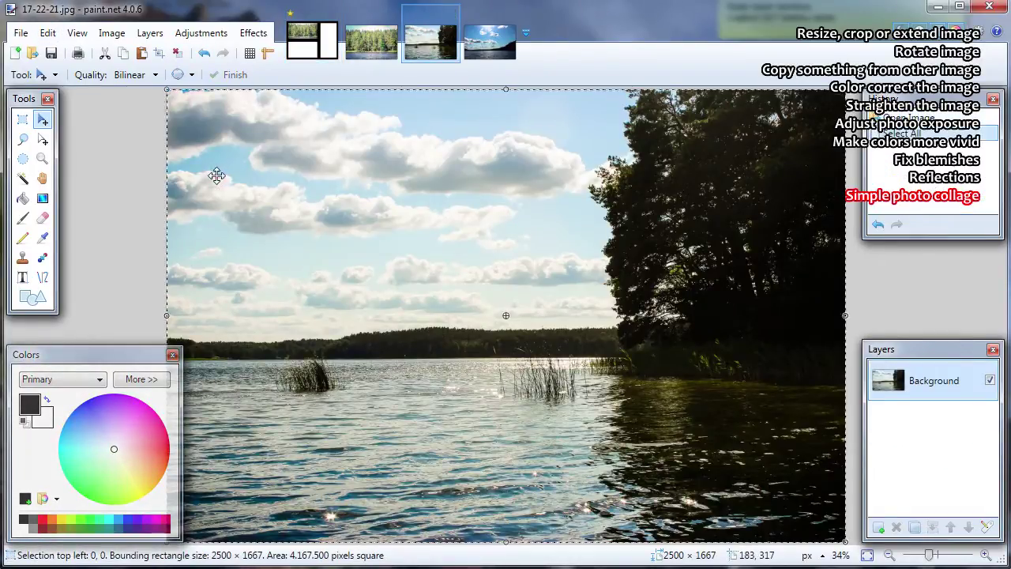
left_click(321, 46)
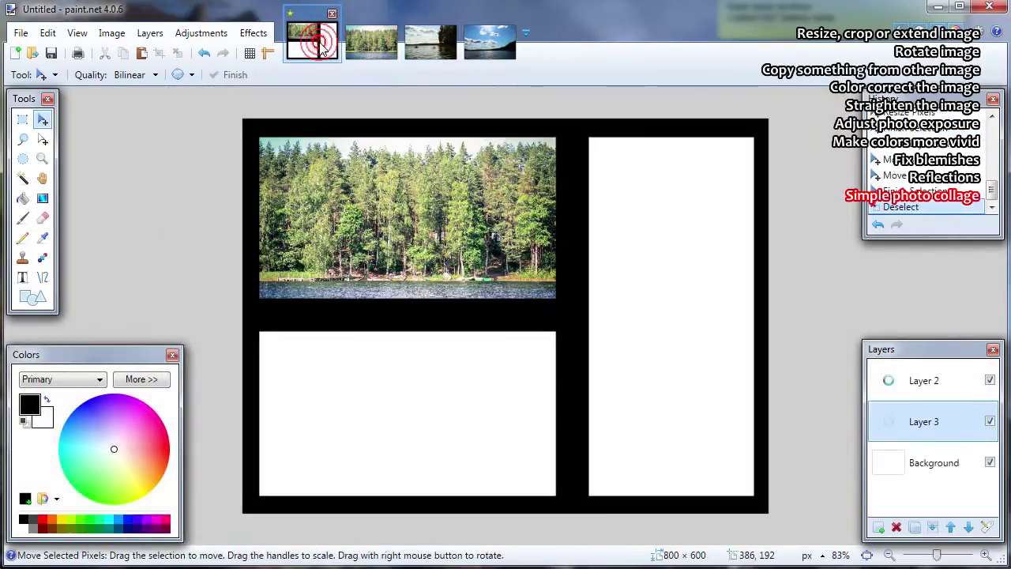
key("ctrl+shift+v")
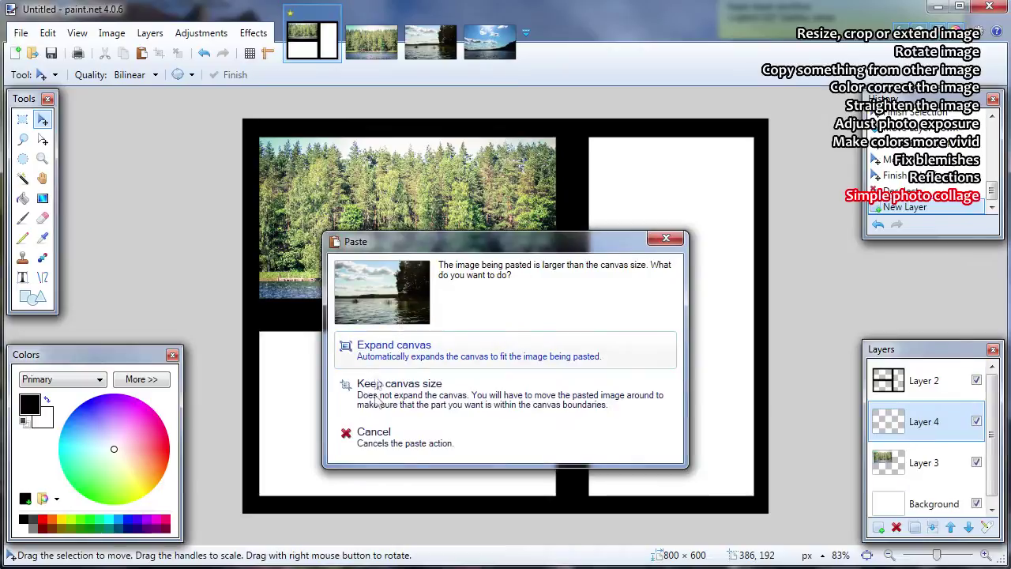
left_click(374, 395)
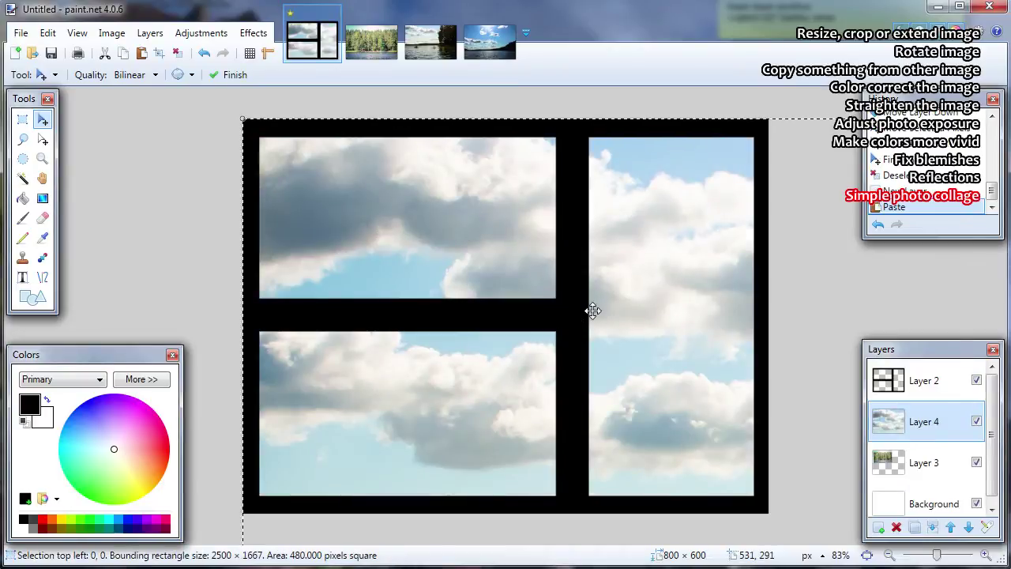
Step: Scale the pasted lake photo down proportionally and position it to fill the frame's lower-left opening, leaving nothing selected
scroll(590, 309, "down", 5)
left_click_drag(788, 500, 530, 326)
scroll(507, 293, "up", 3)
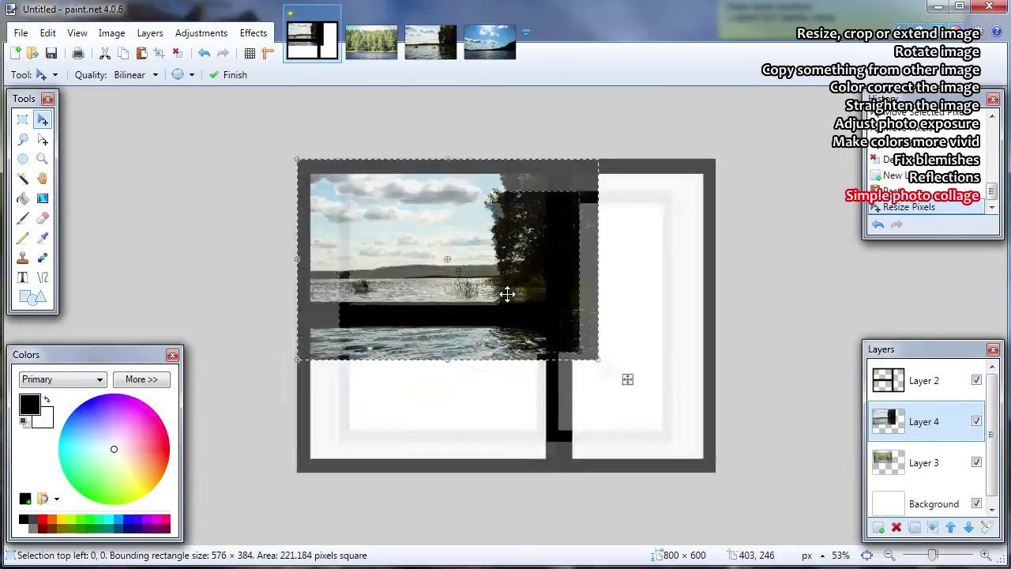
scroll(507, 294, "up", 2)
left_click_drag(621, 371, 579, 506)
left_click_drag(443, 424, 434, 422)
left_click_drag(552, 504, 563, 510)
key("ctrl+d")
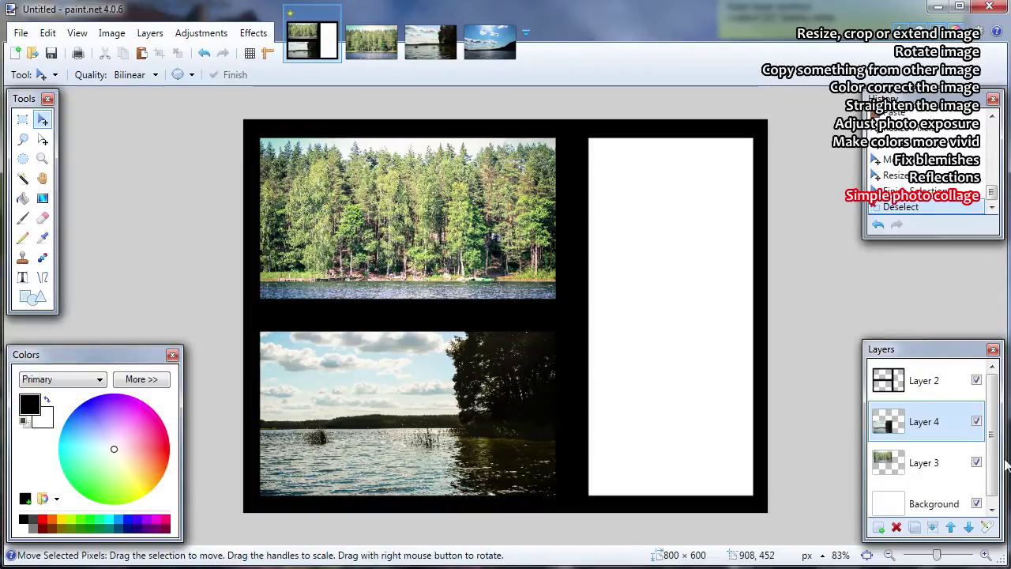
Step: Hide and reshow Layer 4 to check which photo it holds, keeping it as the active layer
left_click(976, 422)
left_click(976, 422)
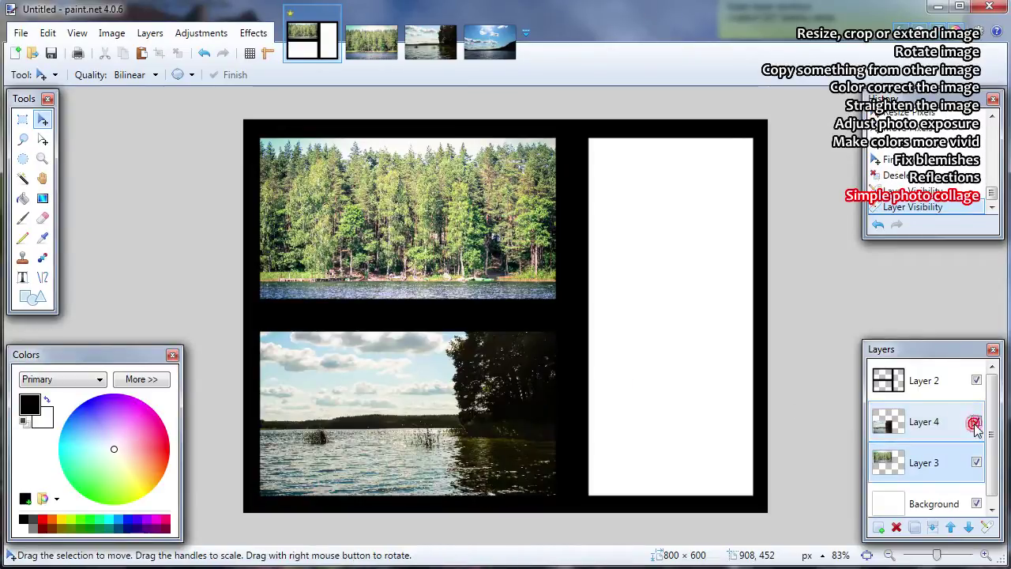
left_click(930, 424)
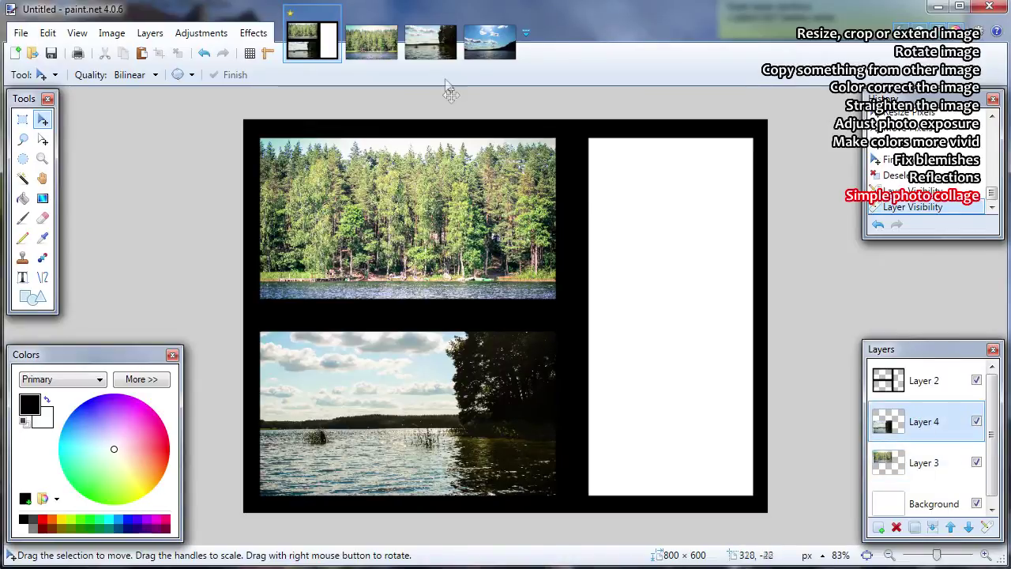
Step: Copy the entire sunny sky photo 17-24-16.jpg and paste it into a new layer of the collage, keeping the canvas size
left_click(485, 51)
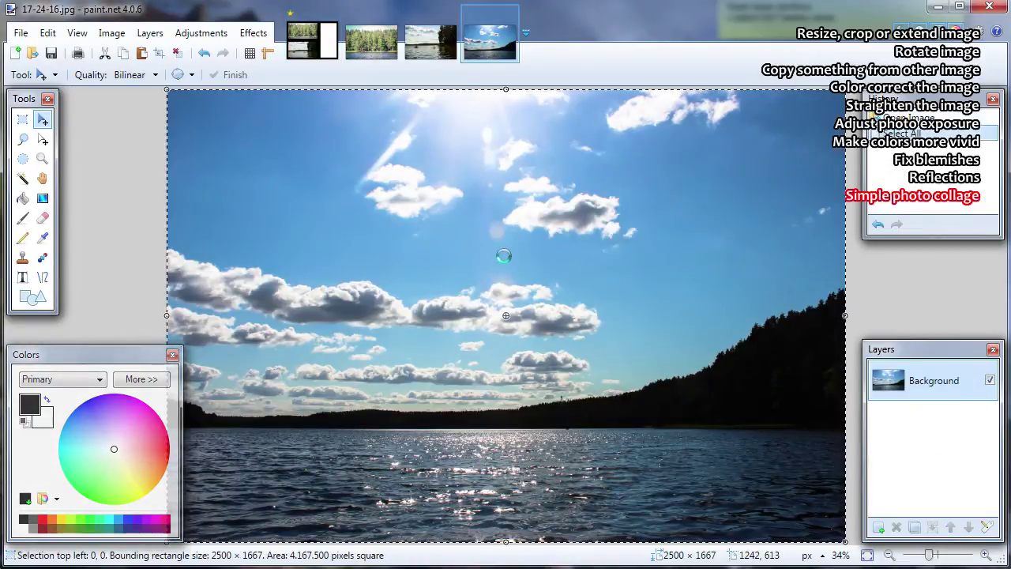
left_click(316, 47)
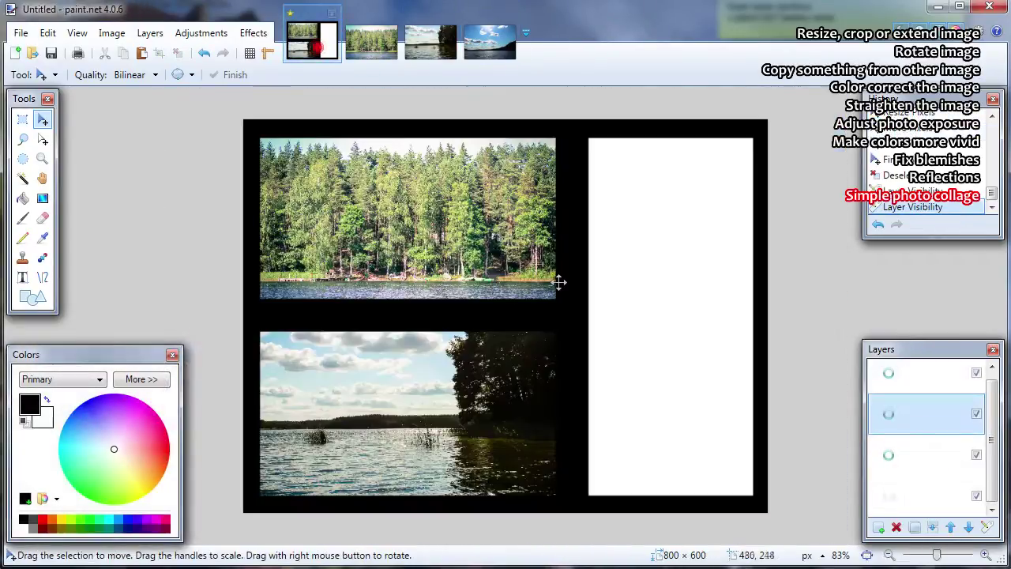
key("ctrl+shift+v")
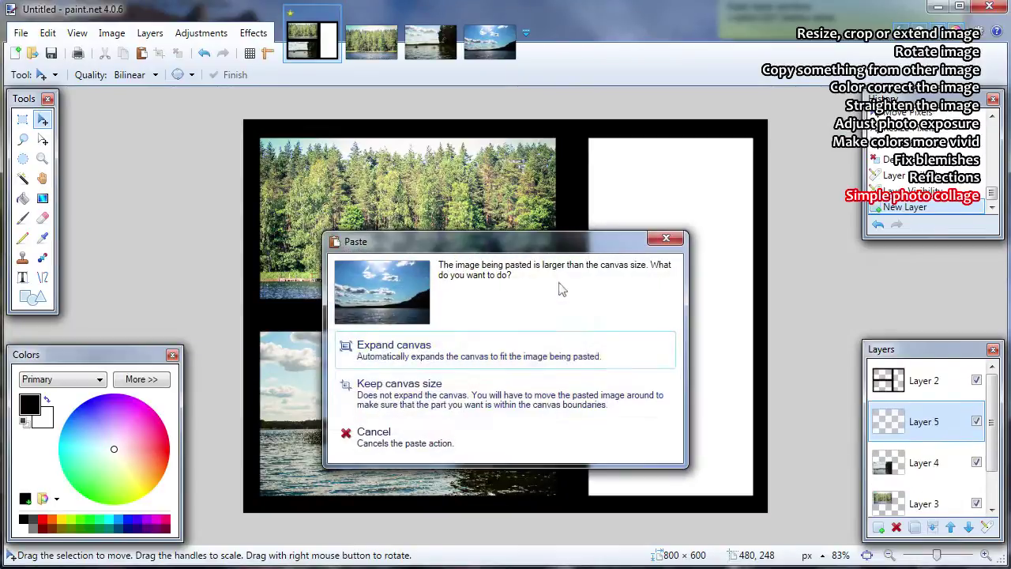
left_click(470, 391)
Step: Scale the sky photo to about 891 × 594 px and position it to fill the tall right opening, leaving nothing selected
scroll(614, 352, "down", 8)
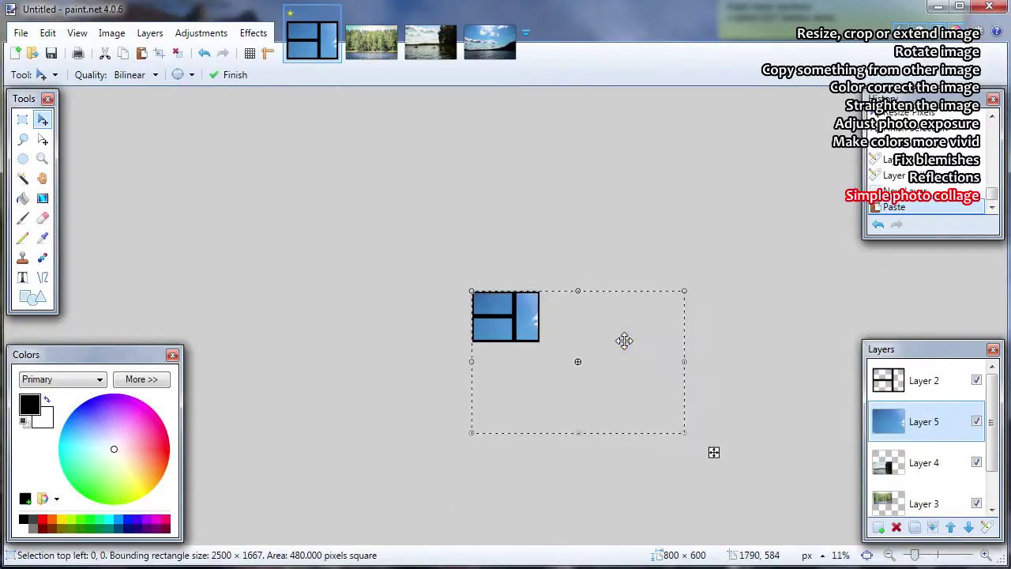
left_click_drag(685, 435, 560, 356)
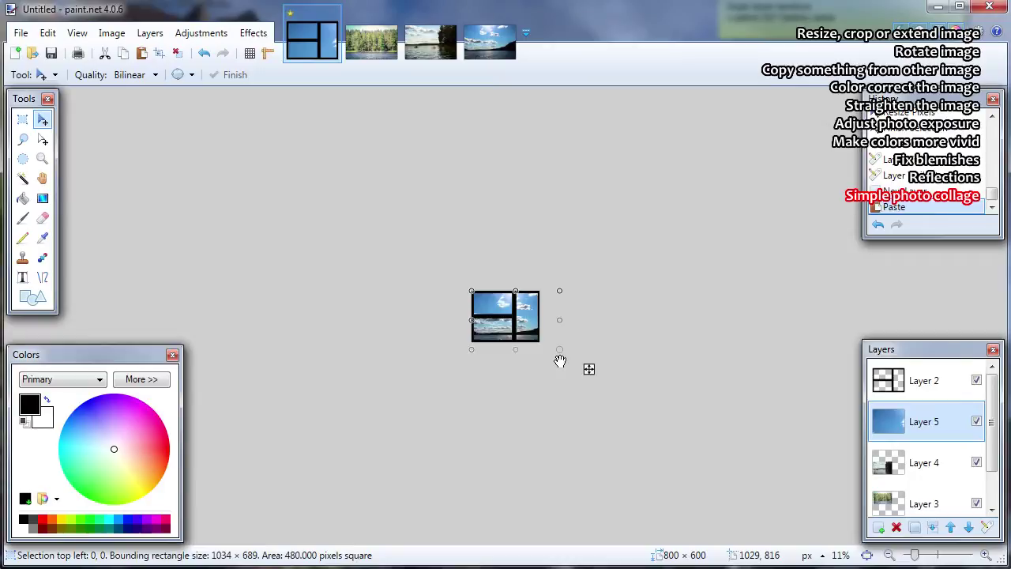
scroll(525, 313, "up", 4)
scroll(525, 313, "up", 2)
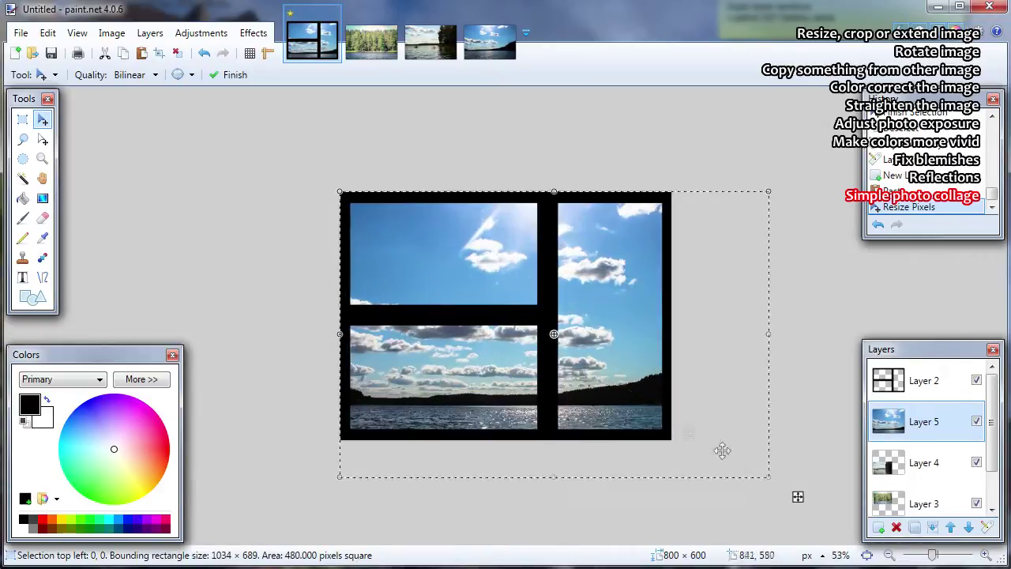
left_click_drag(766, 477, 708, 437)
left_click_drag(573, 372, 675, 379)
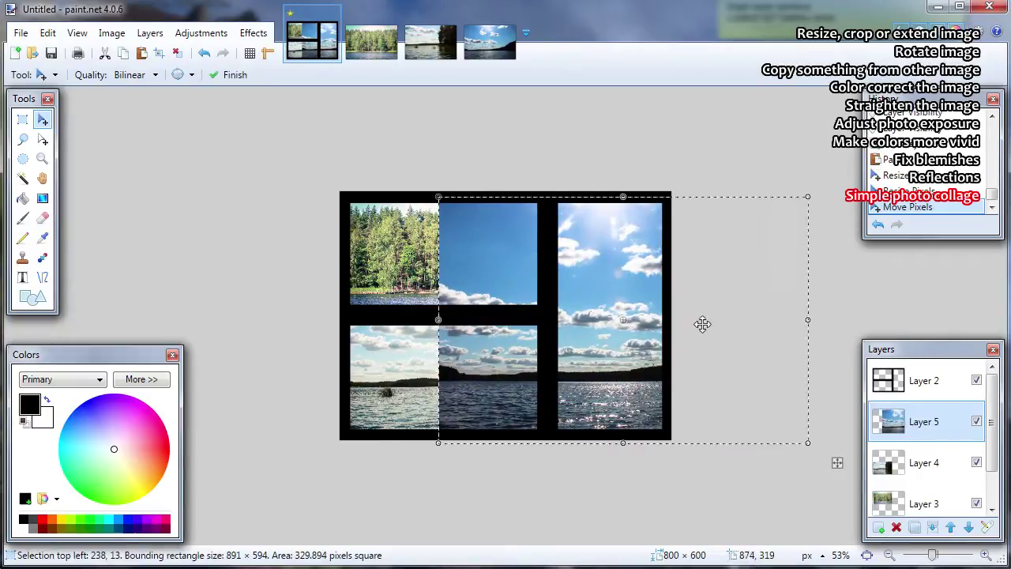
left_click(176, 53)
Step: Erase the sky photo where it covers the two left openings, using the Eraser with brush width 375 and hardness 94%
left_click(43, 219)
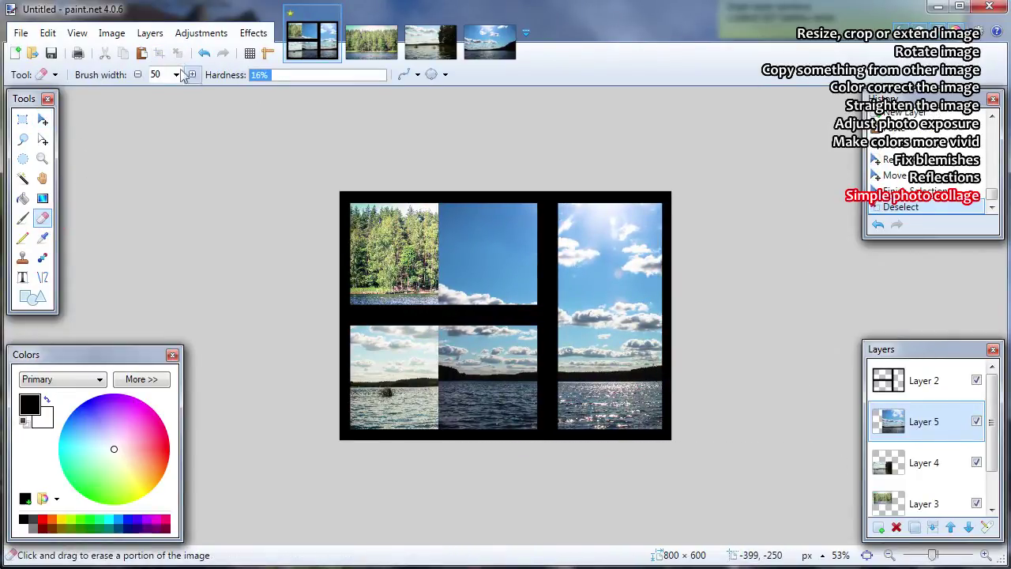
type("375")
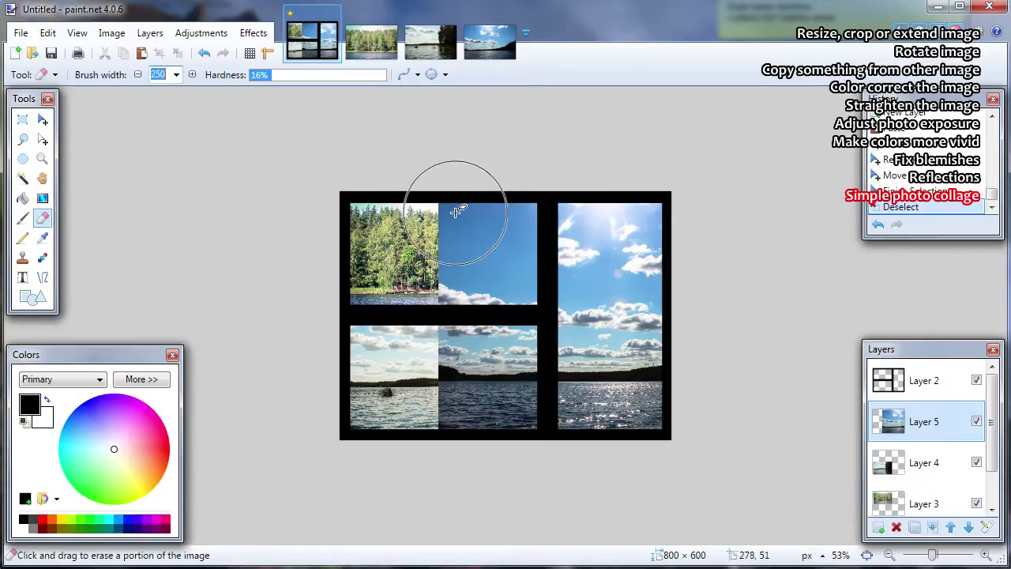
mouse_move(463, 223)
left_mouse_down()
mouse_move(485, 304)
mouse_move(472, 431)
left_mouse_up()
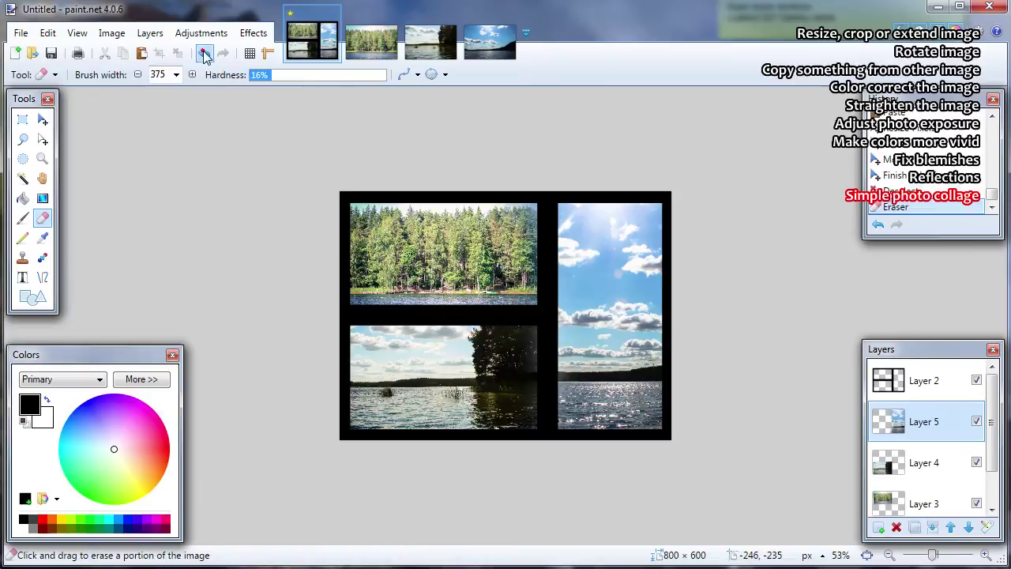
left_click(204, 53)
left_click(338, 74)
mouse_move(466, 215)
left_mouse_down()
mouse_move(466, 447)
mouse_move(470, 430)
left_mouse_up()
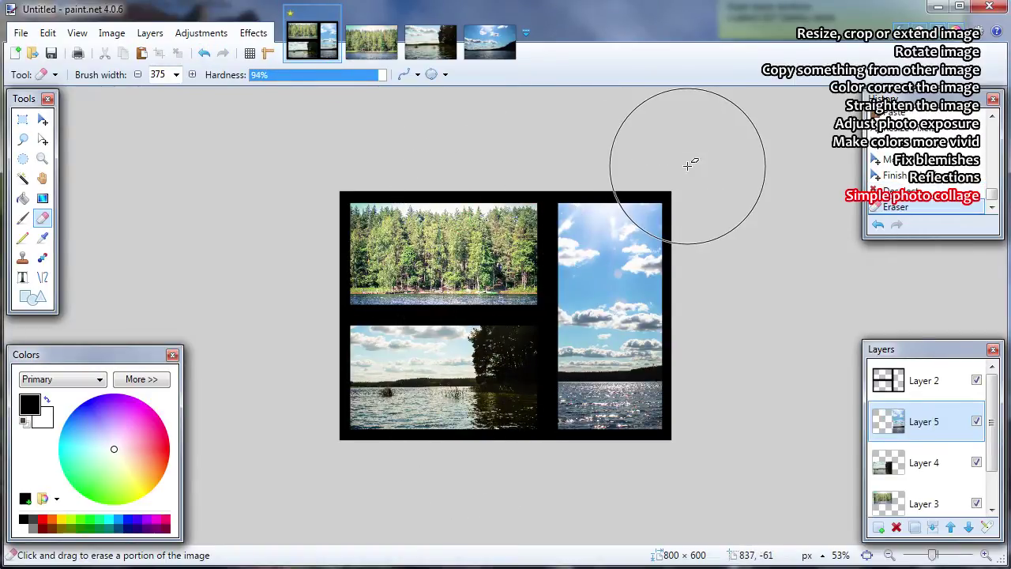
Step: Fit the finished collage to the window and flatten all its layers into one
key("ctrl+b")
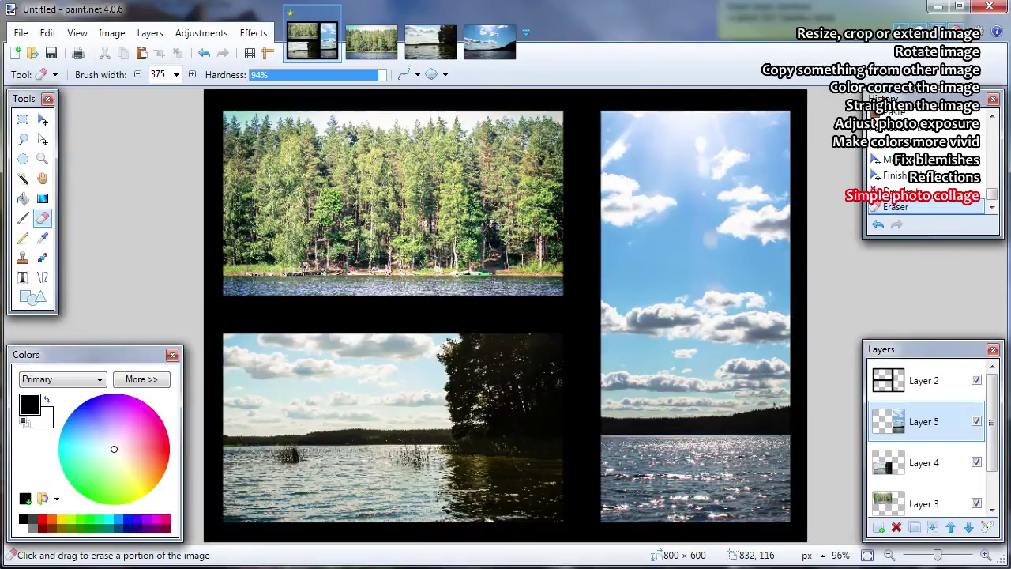
left_click(116, 33)
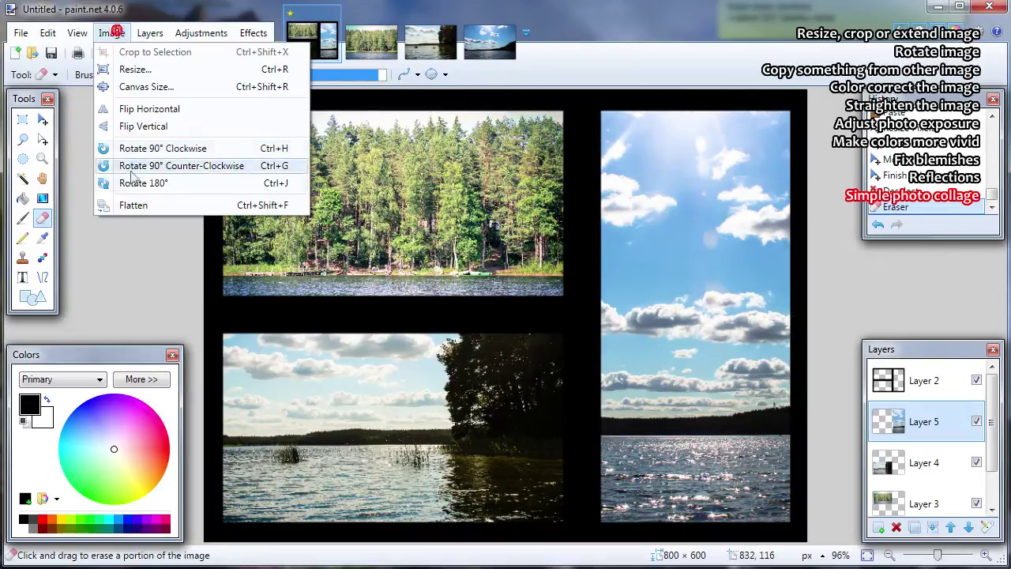
left_click(158, 210)
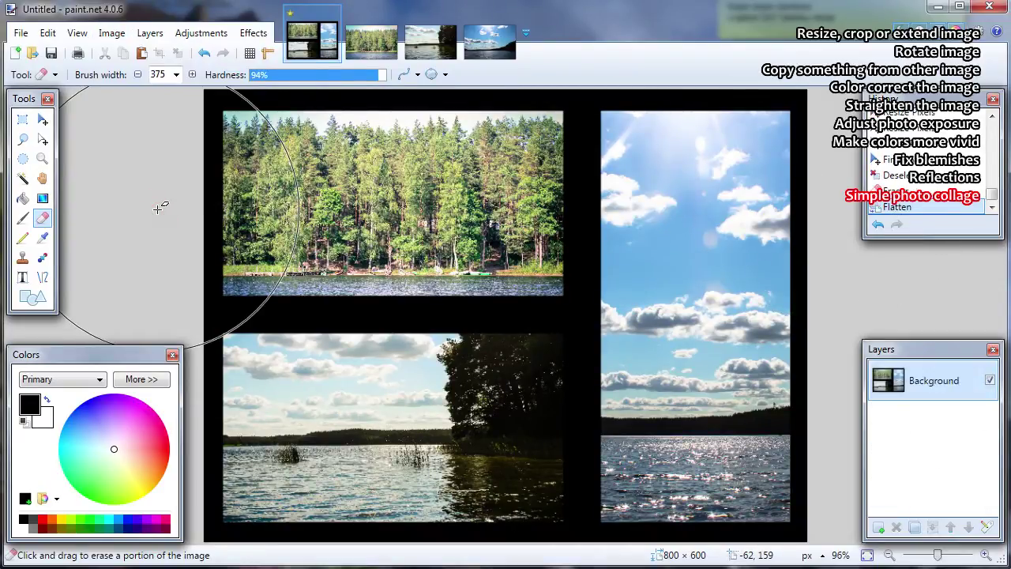
left_click(44, 160)
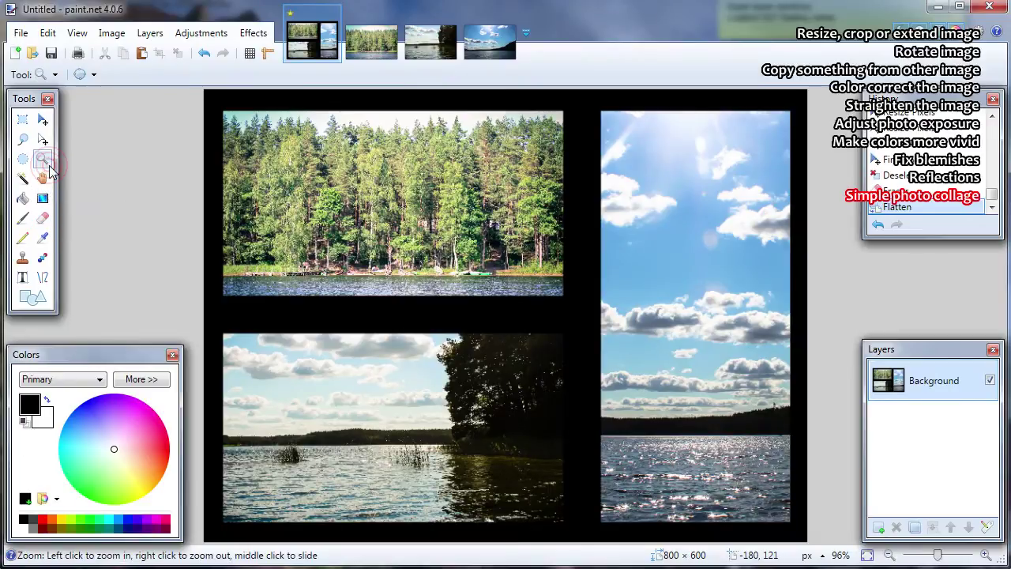